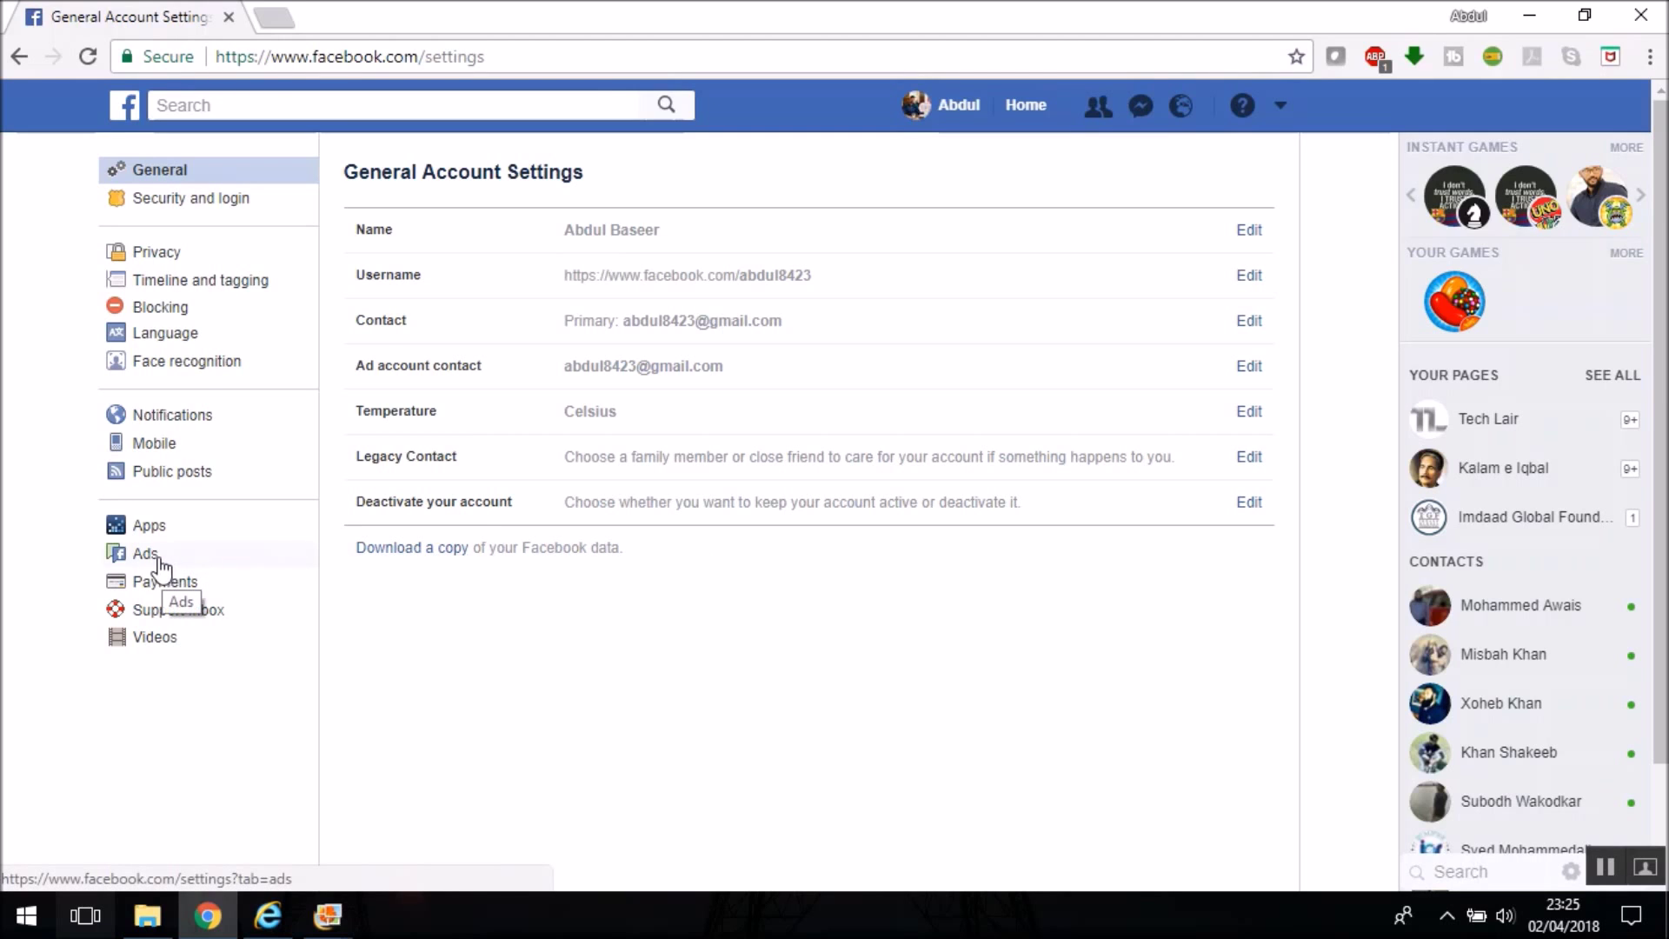
Open the Ads section of the account settings to reach Your ad preferences
{"action": "left_click", "coordinate": [156, 559]}
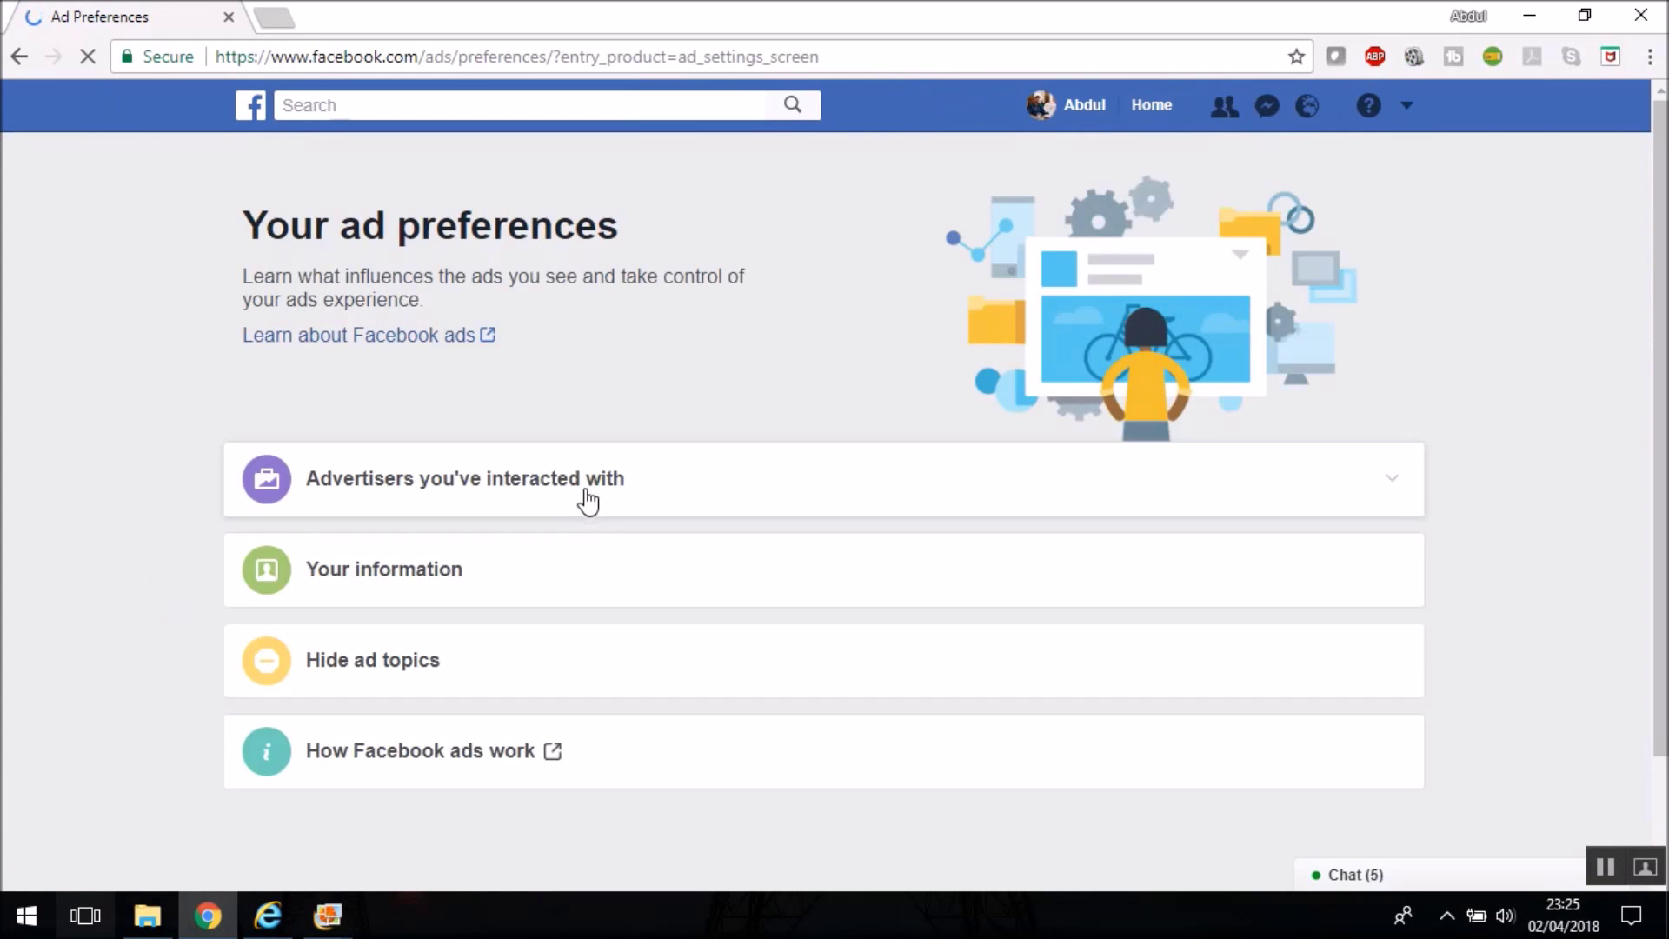
Expand the Your interests section of the ad preferences
{"action": "scroll", "coordinate": [484, 472], "scroll_direction": "down", "scroll_amount": 1}
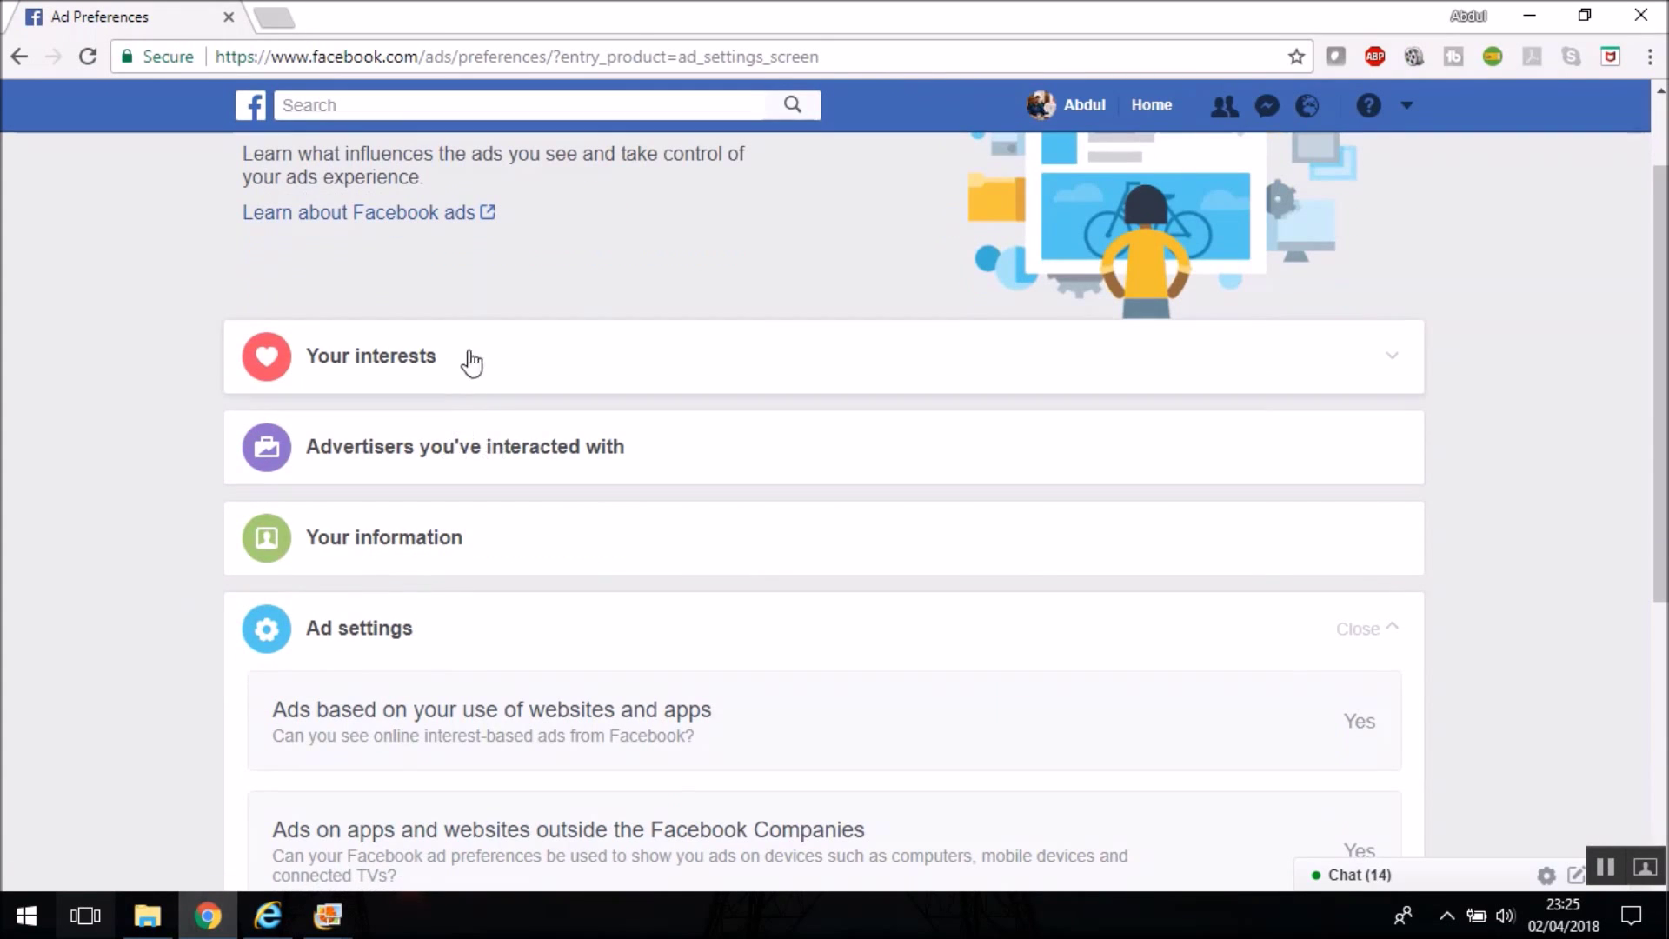
{"action": "left_click", "coordinate": [395, 367]}
{"action": "scroll", "coordinate": [236, 503], "scroll_direction": "down", "scroll_amount": 2}
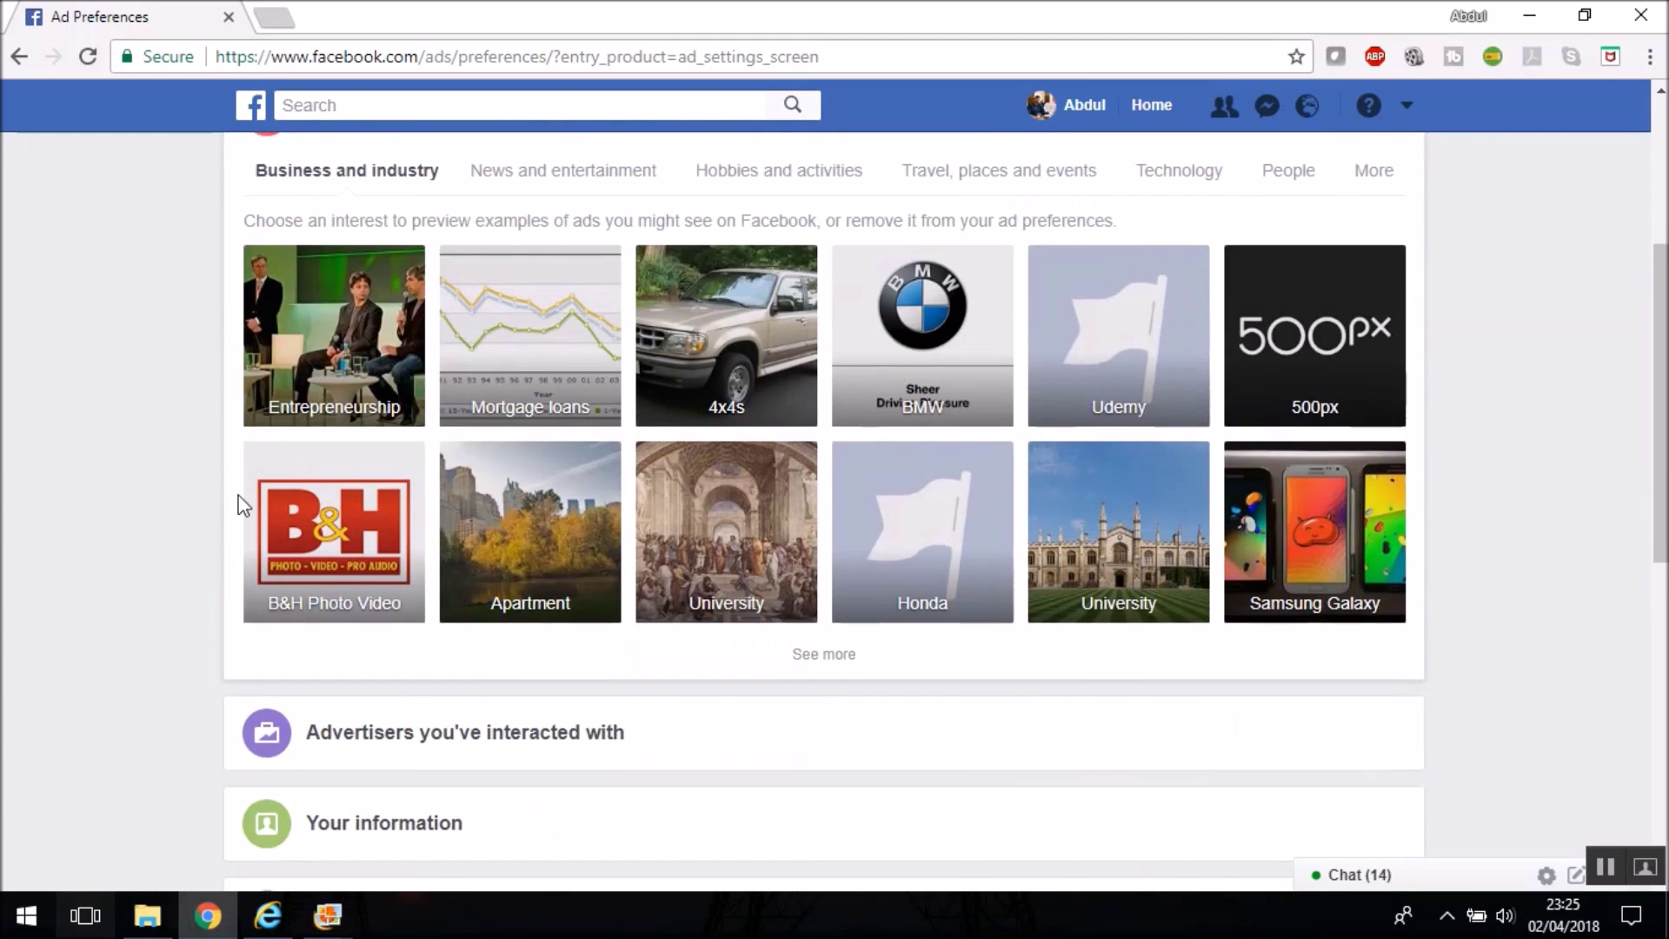
{"action": "scroll", "coordinate": [241, 504], "scroll_direction": "up", "scroll_amount": 1}
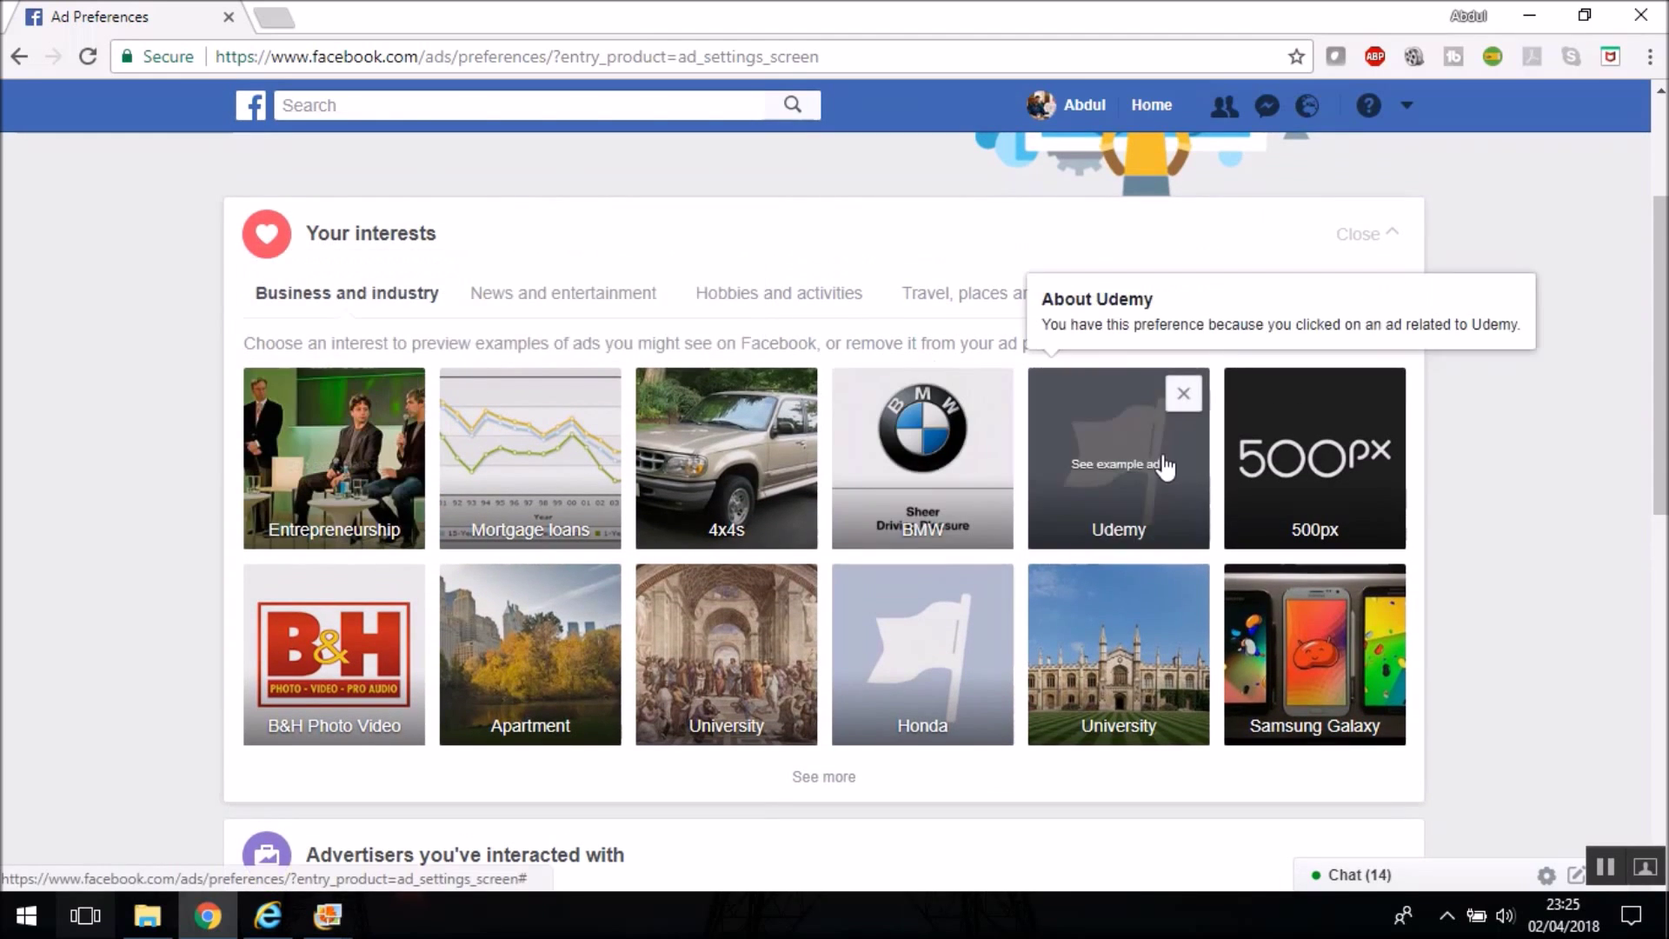
Browse the News and entertainment, Hobbies and activities and Travel interest tabs, ending on Business and industry
{"action": "mouse_move", "coordinate": [485, 659]}
{"action": "mouse_move", "coordinate": [522, 453]}
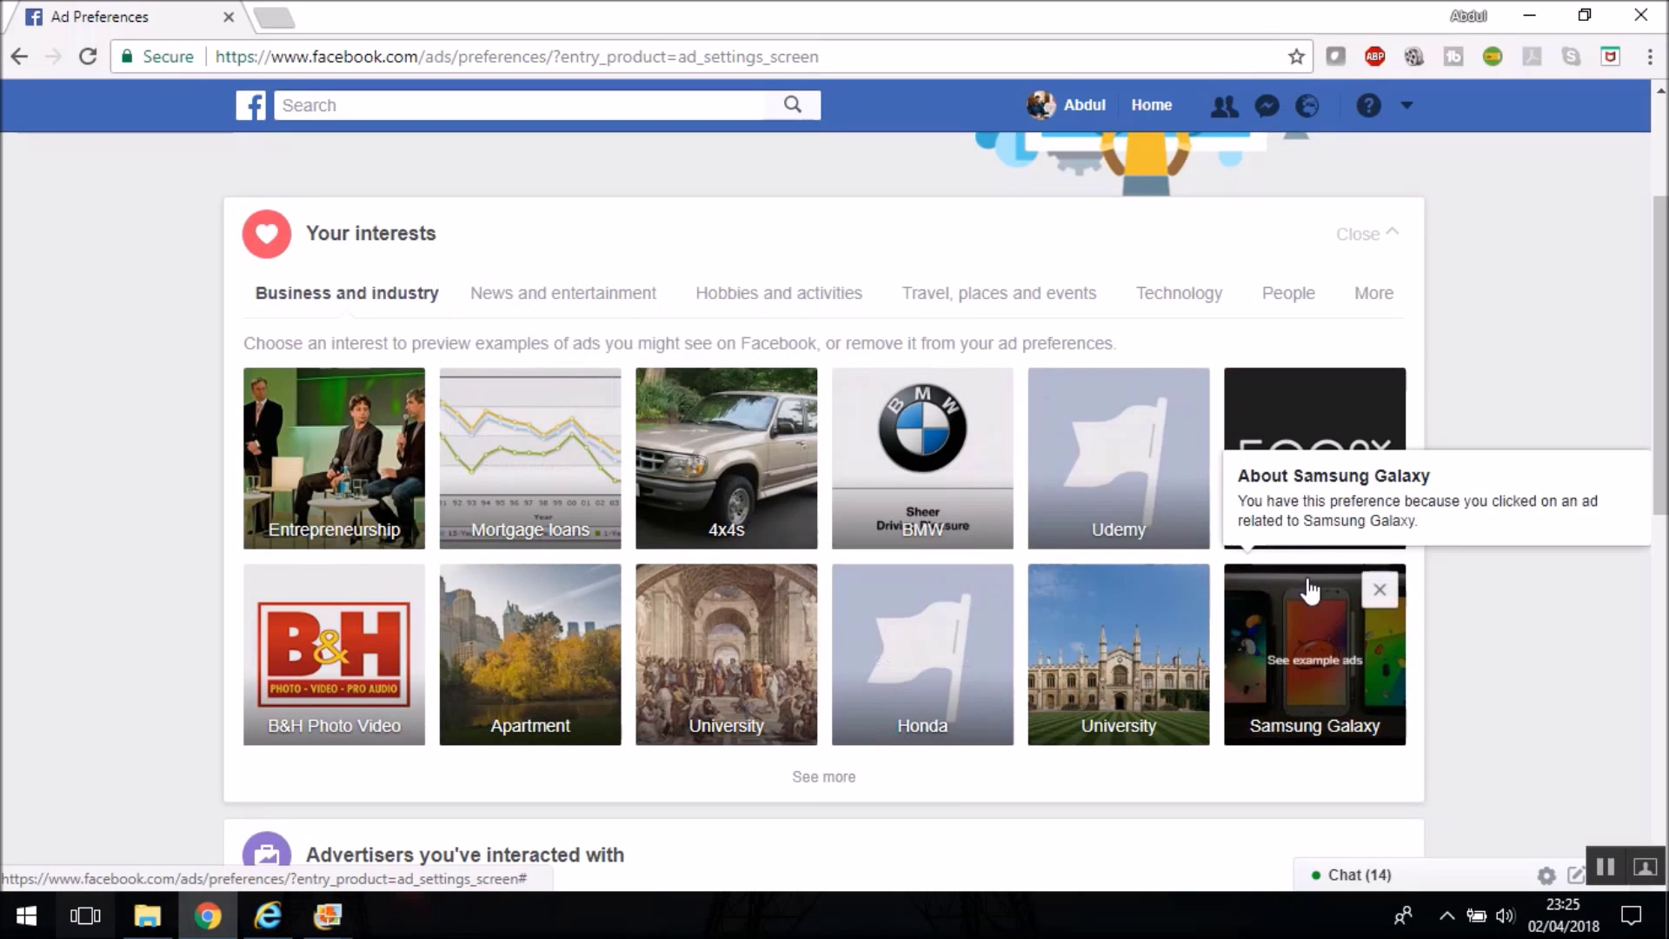
{"action": "mouse_move", "coordinate": [809, 614]}
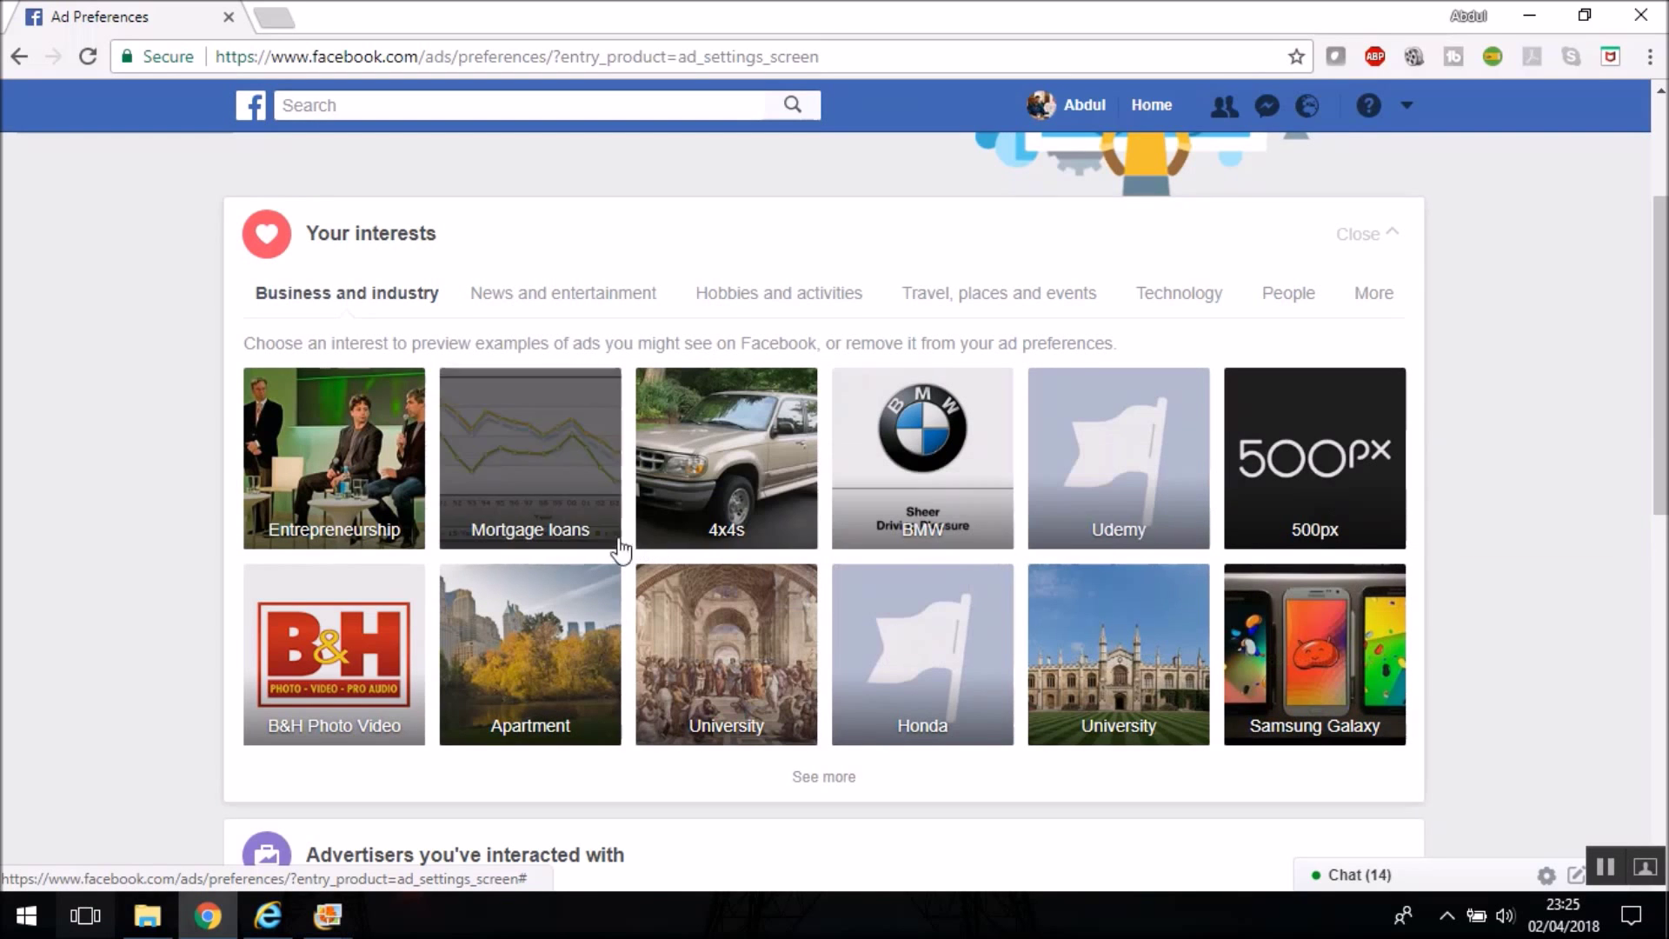
{"action": "mouse_move", "coordinate": [419, 431]}
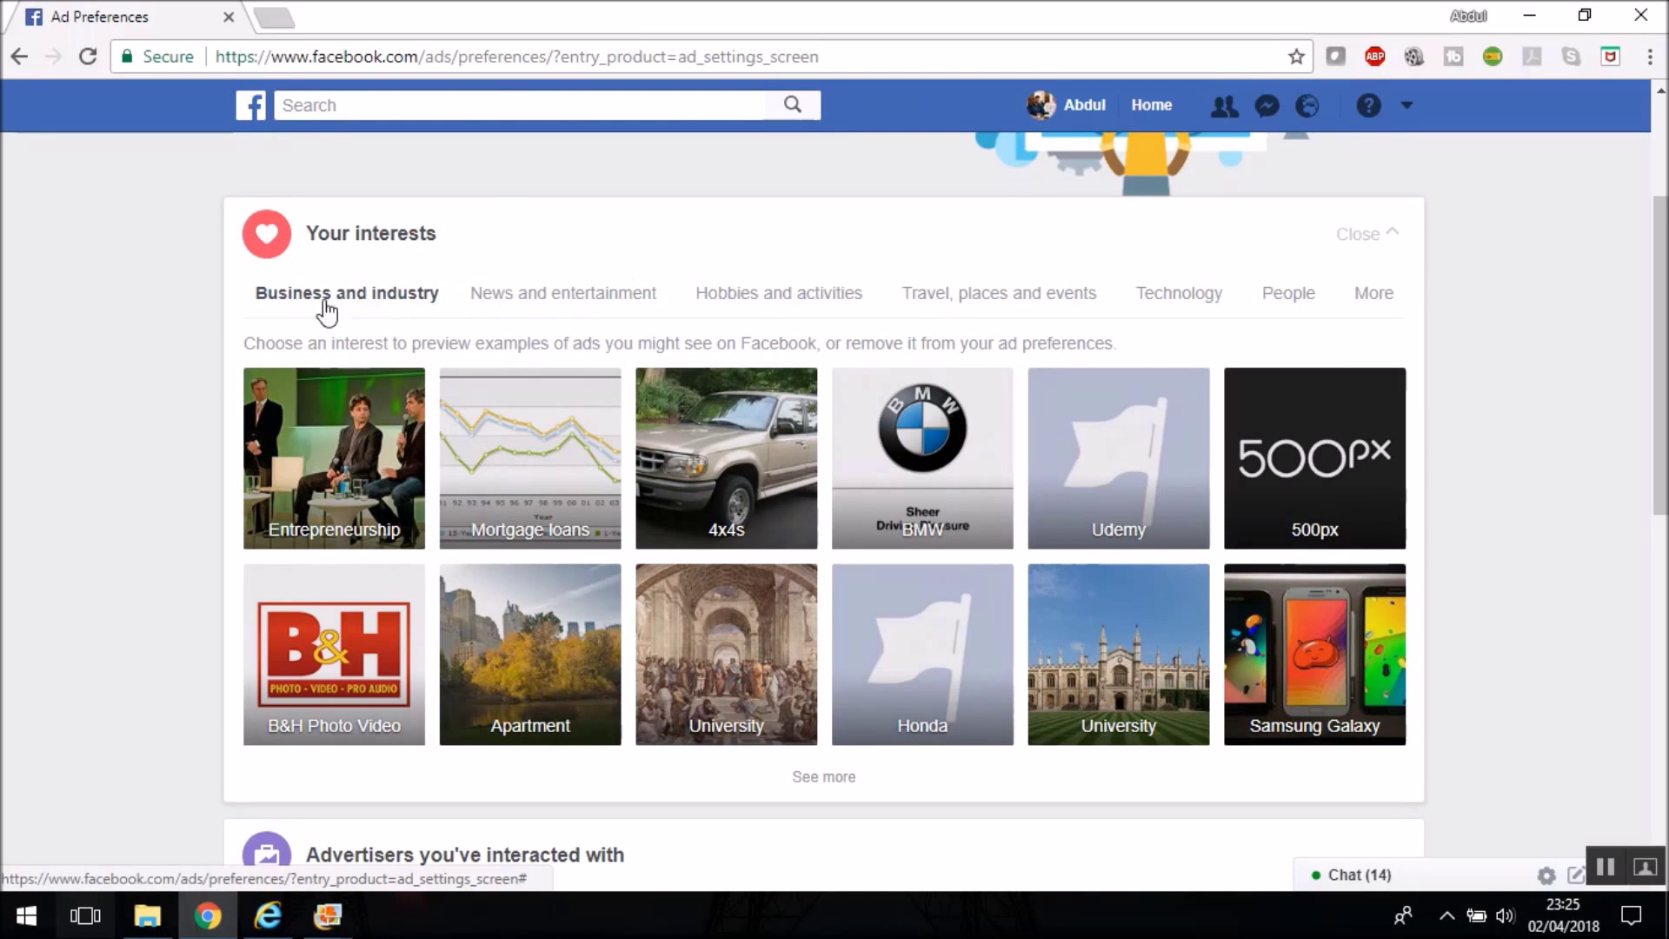
{"action": "left_click", "coordinate": [557, 296]}
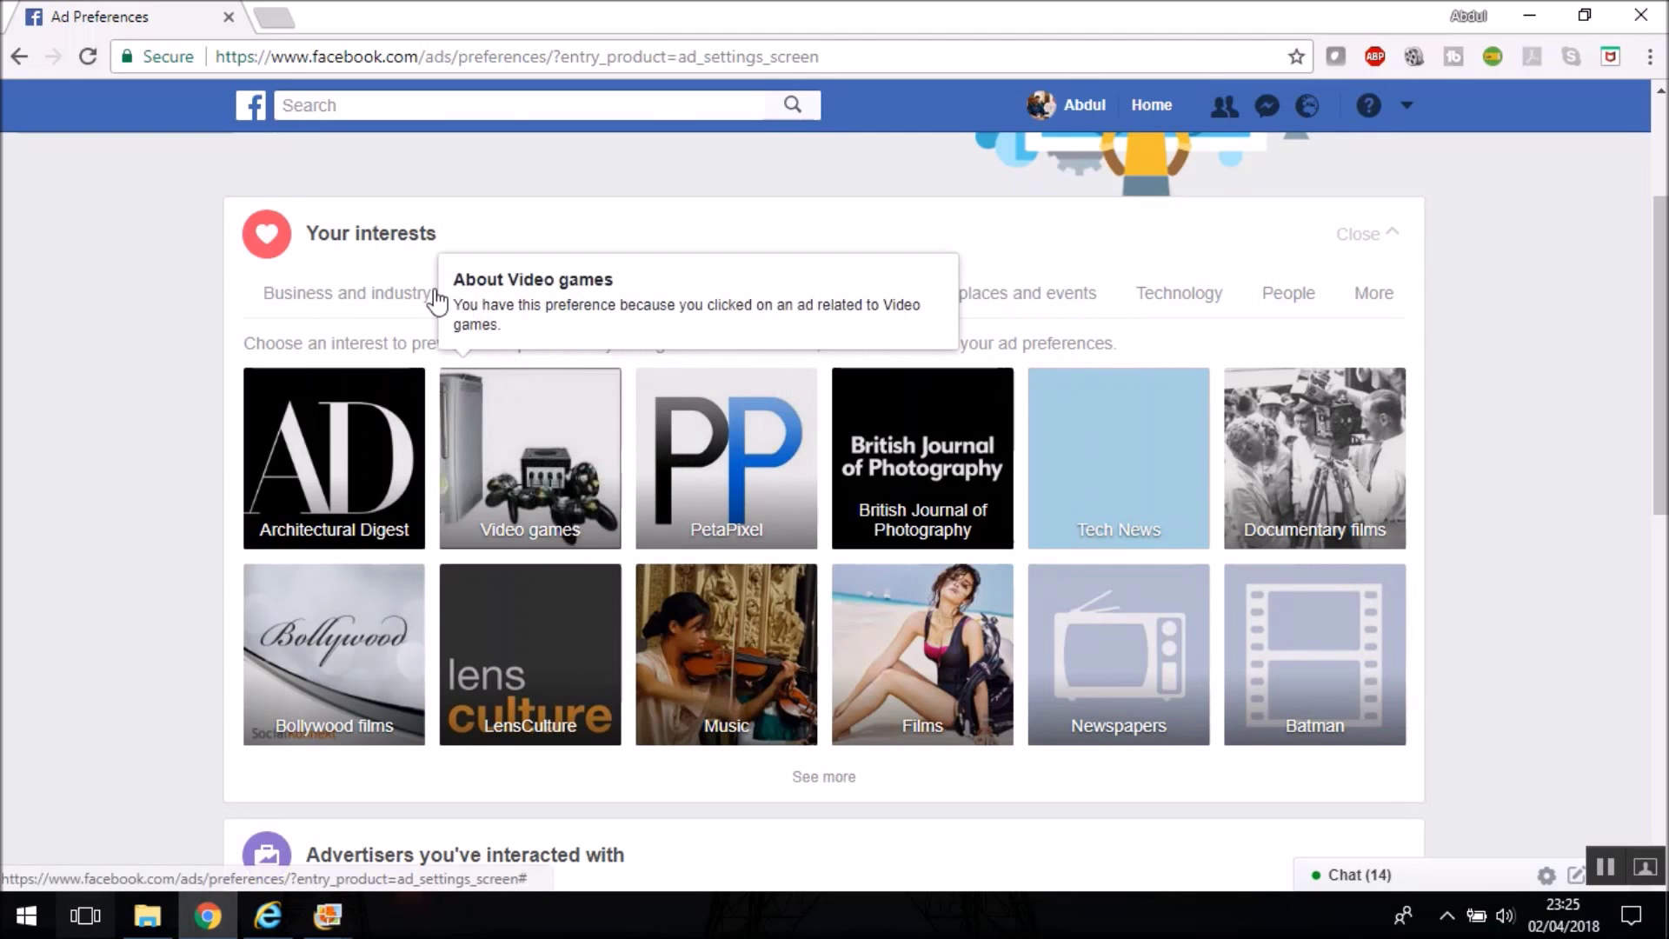
{"action": "left_click", "coordinate": [409, 309]}
{"action": "left_click", "coordinate": [793, 313]}
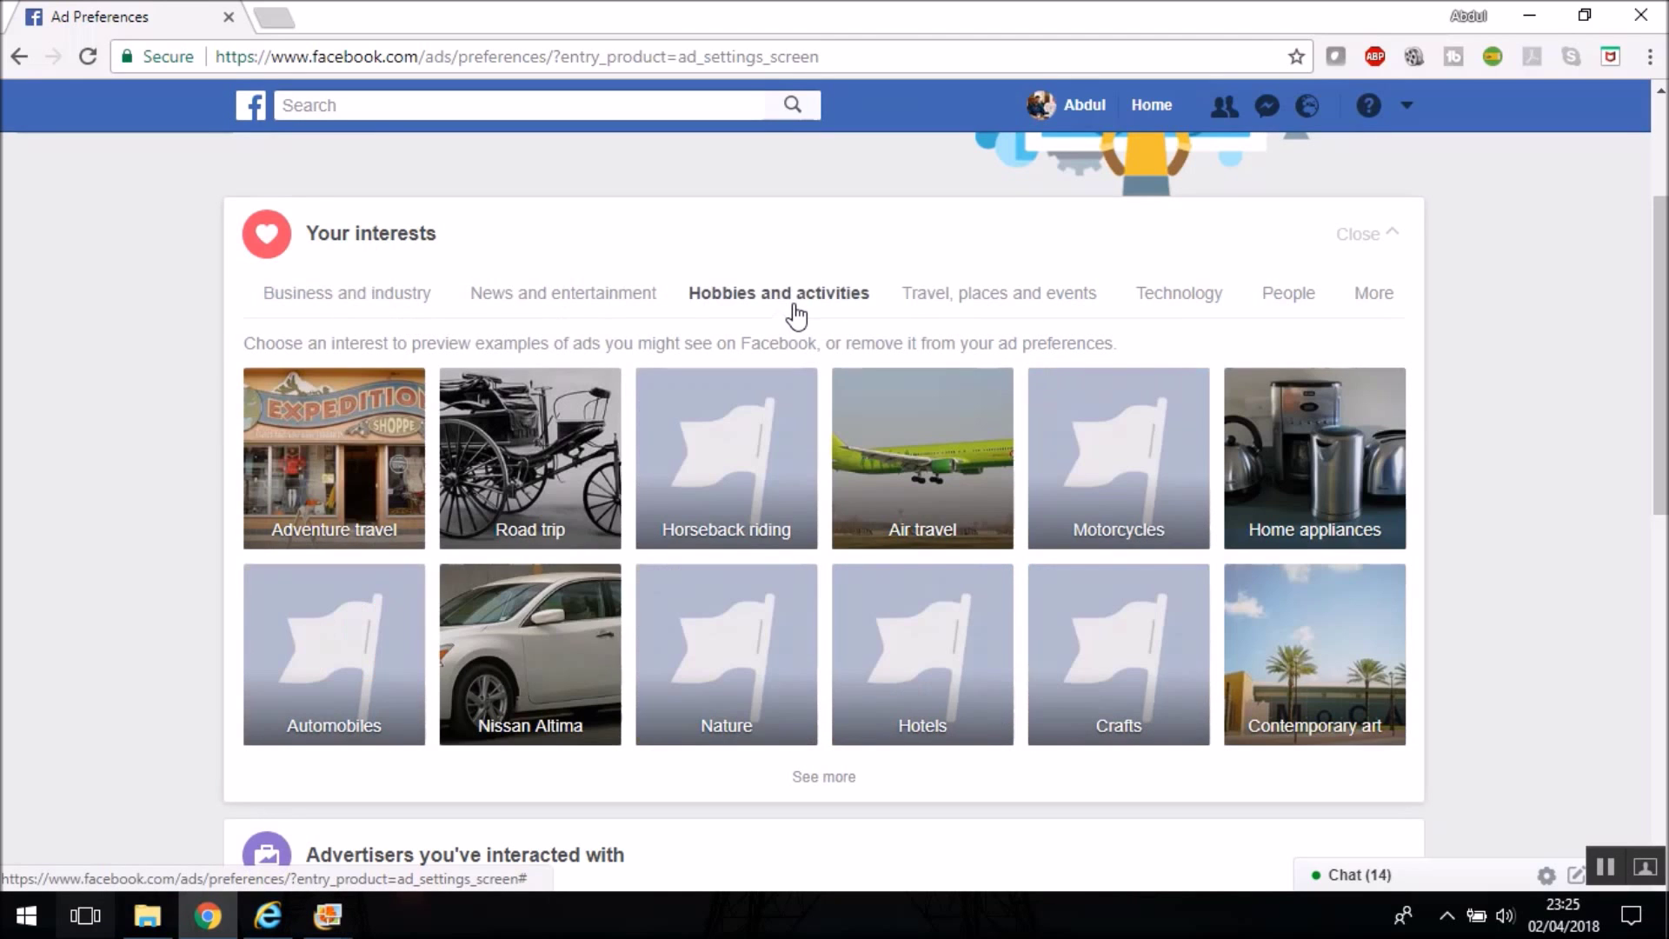
{"action": "left_click", "coordinate": [974, 313]}
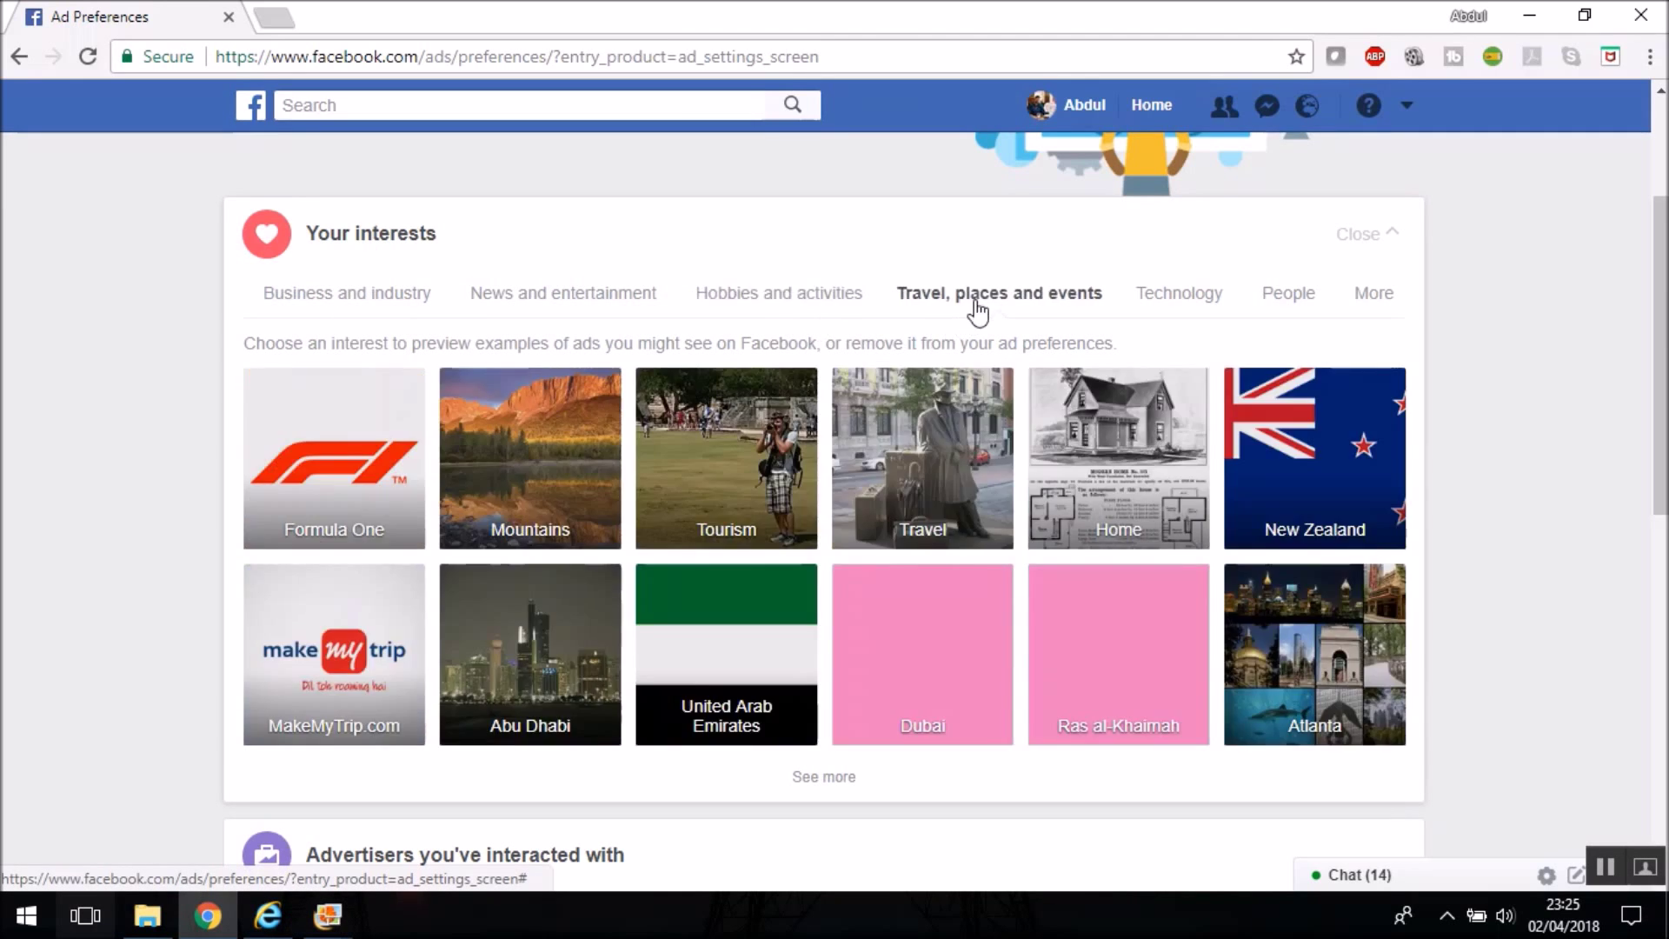
{"action": "left_click", "coordinate": [785, 312]}
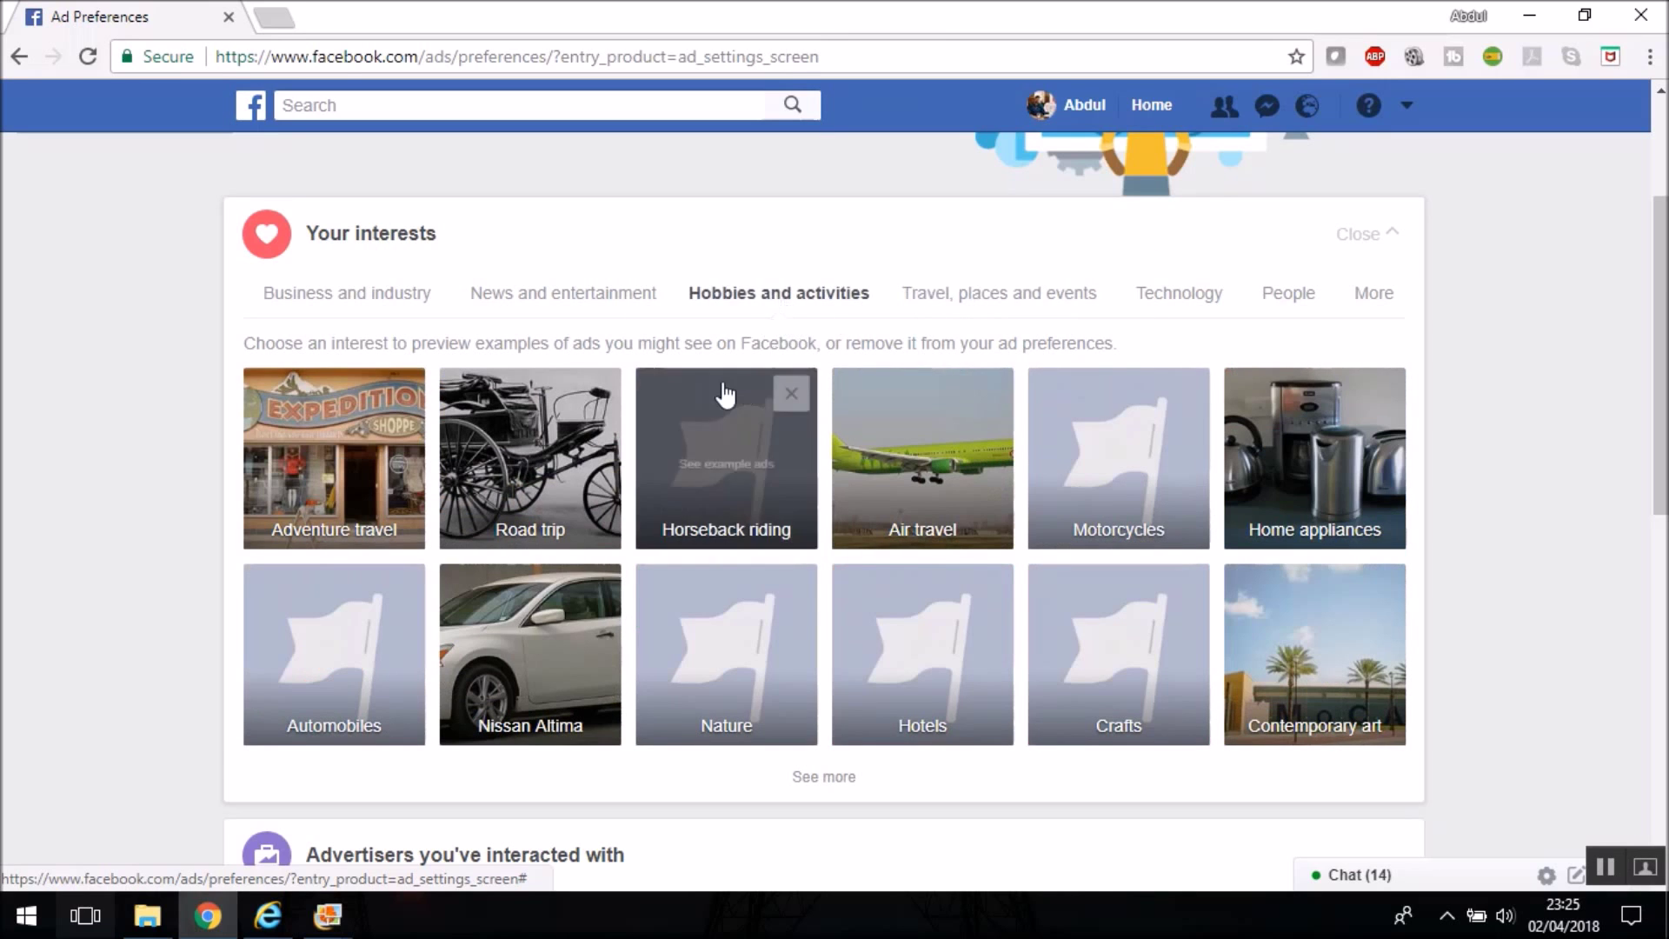
{"action": "left_click", "coordinate": [610, 311]}
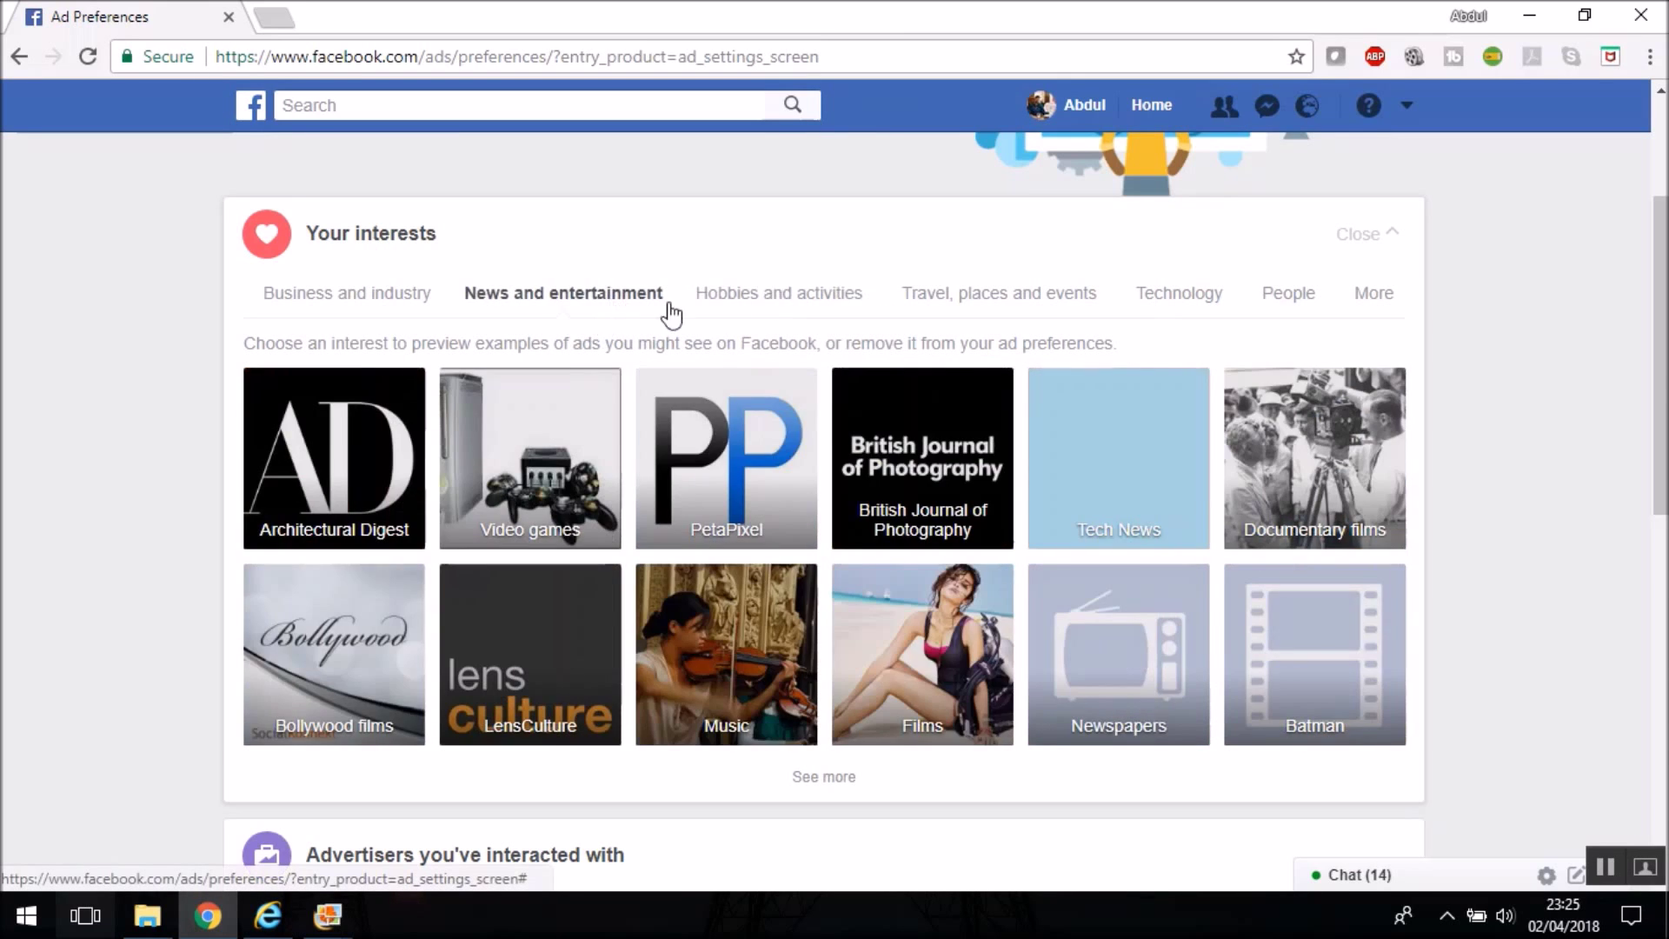
{"action": "left_click", "coordinate": [790, 308]}
{"action": "left_click", "coordinate": [426, 300]}
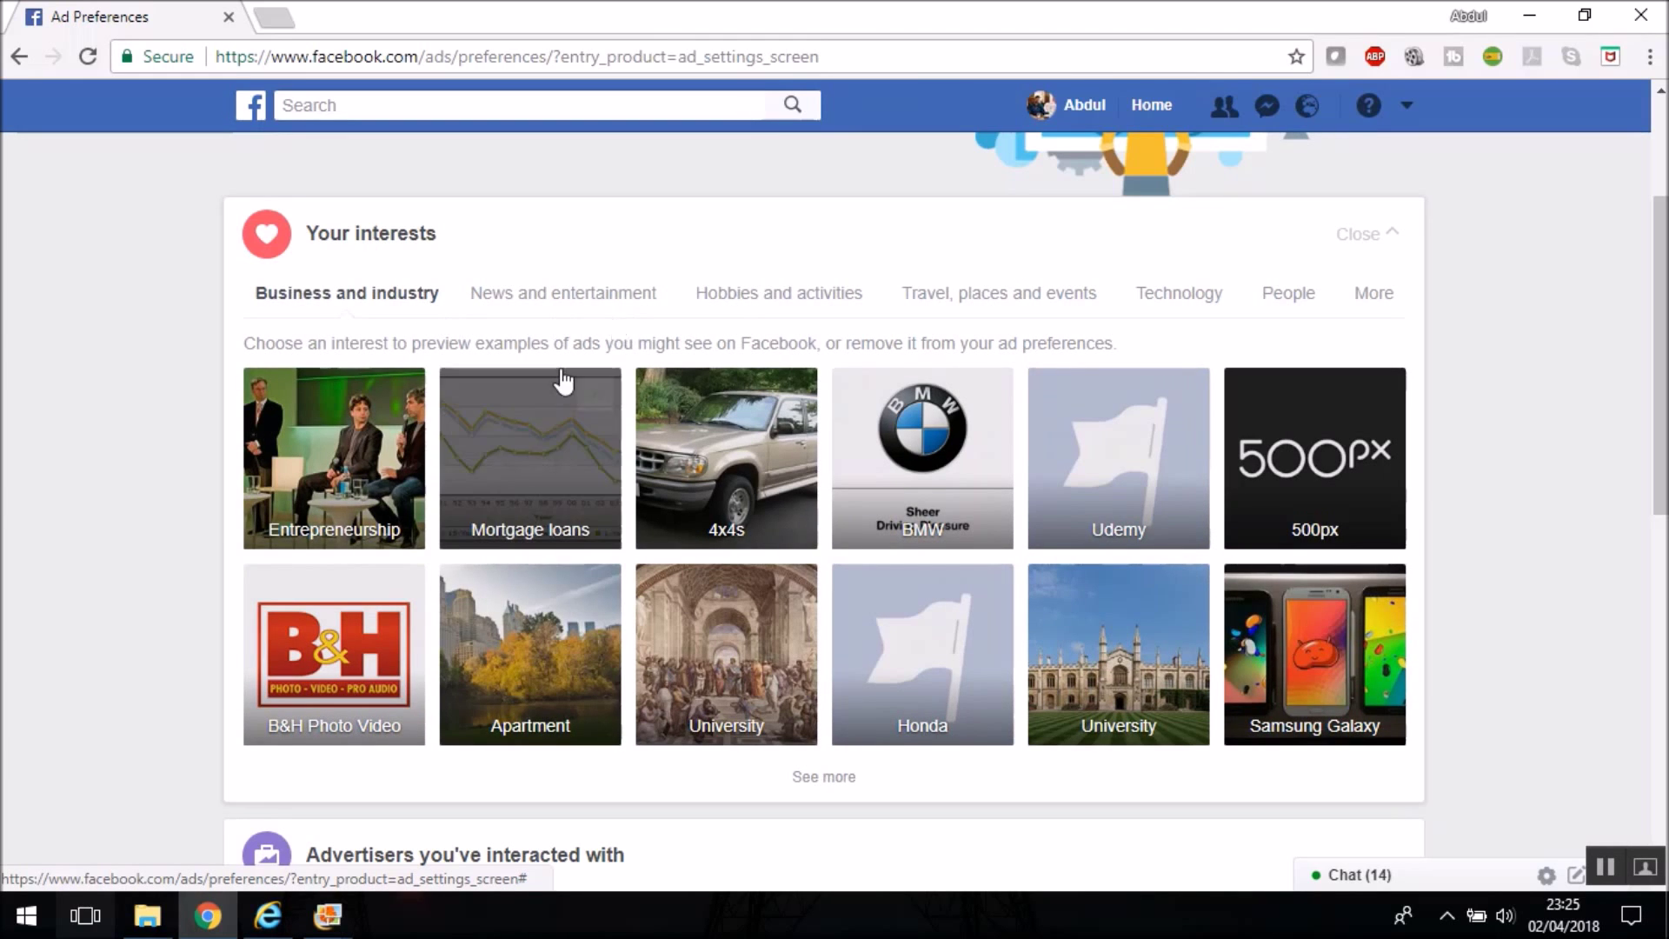
Remove the 4x4s interest from Business and industry
{"action": "mouse_move", "coordinate": [470, 466]}
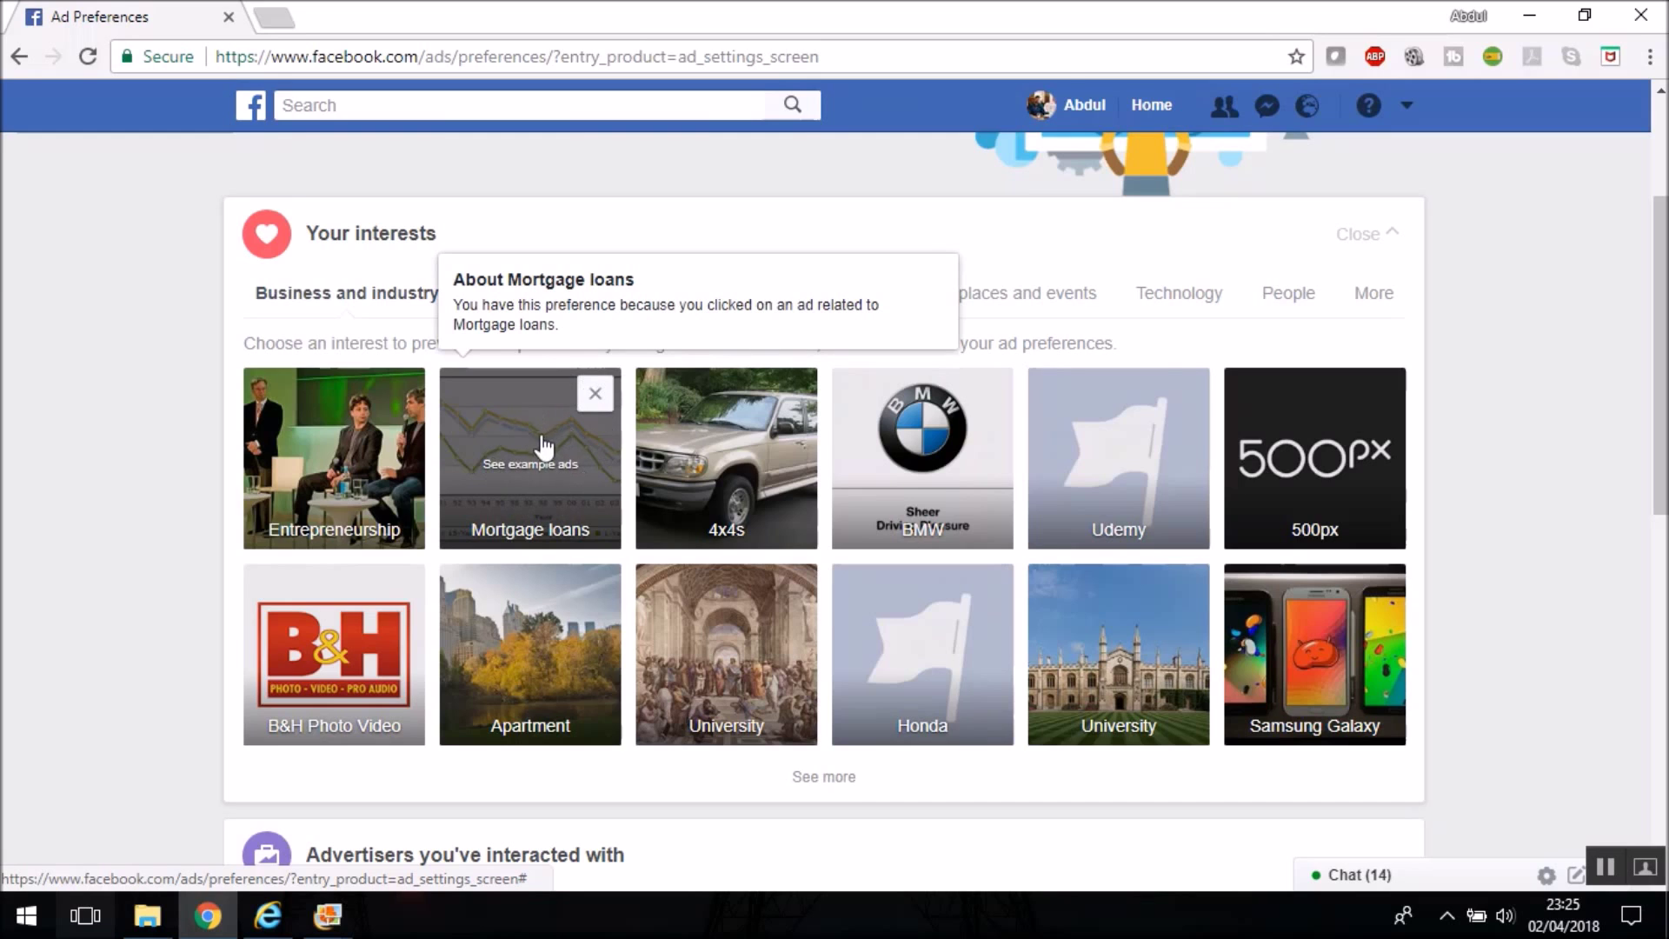
{"action": "mouse_move", "coordinate": [598, 552]}
{"action": "mouse_move", "coordinate": [734, 432]}
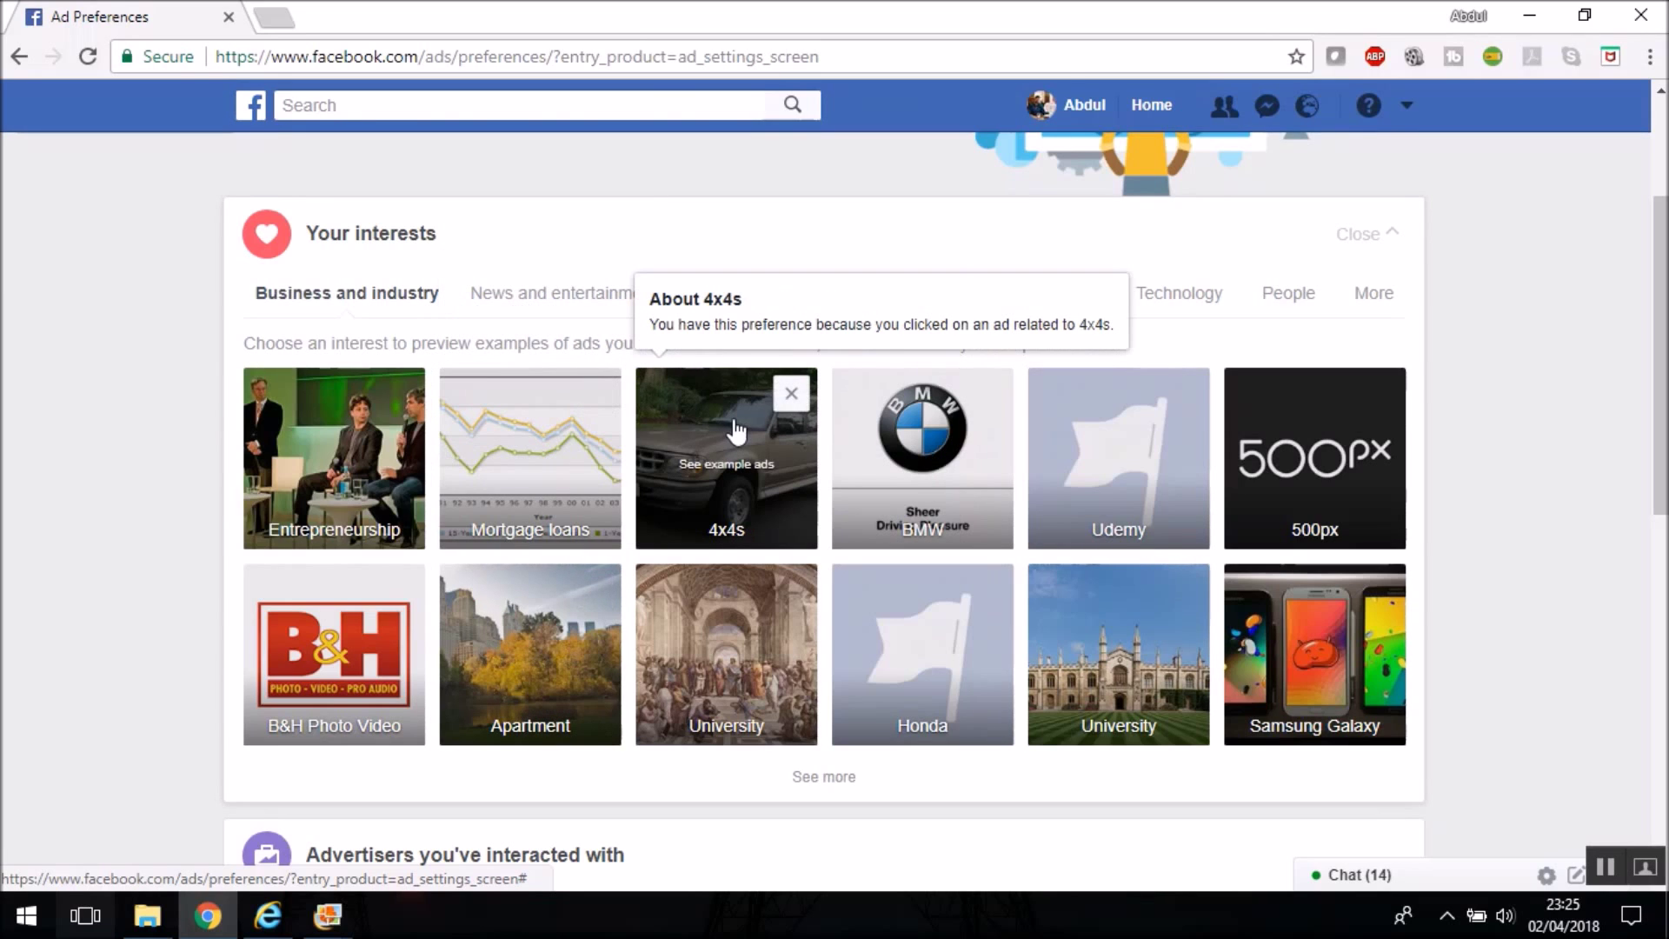
{"action": "left_click", "coordinate": [793, 395]}
{"action": "mouse_move", "coordinate": [424, 404]}
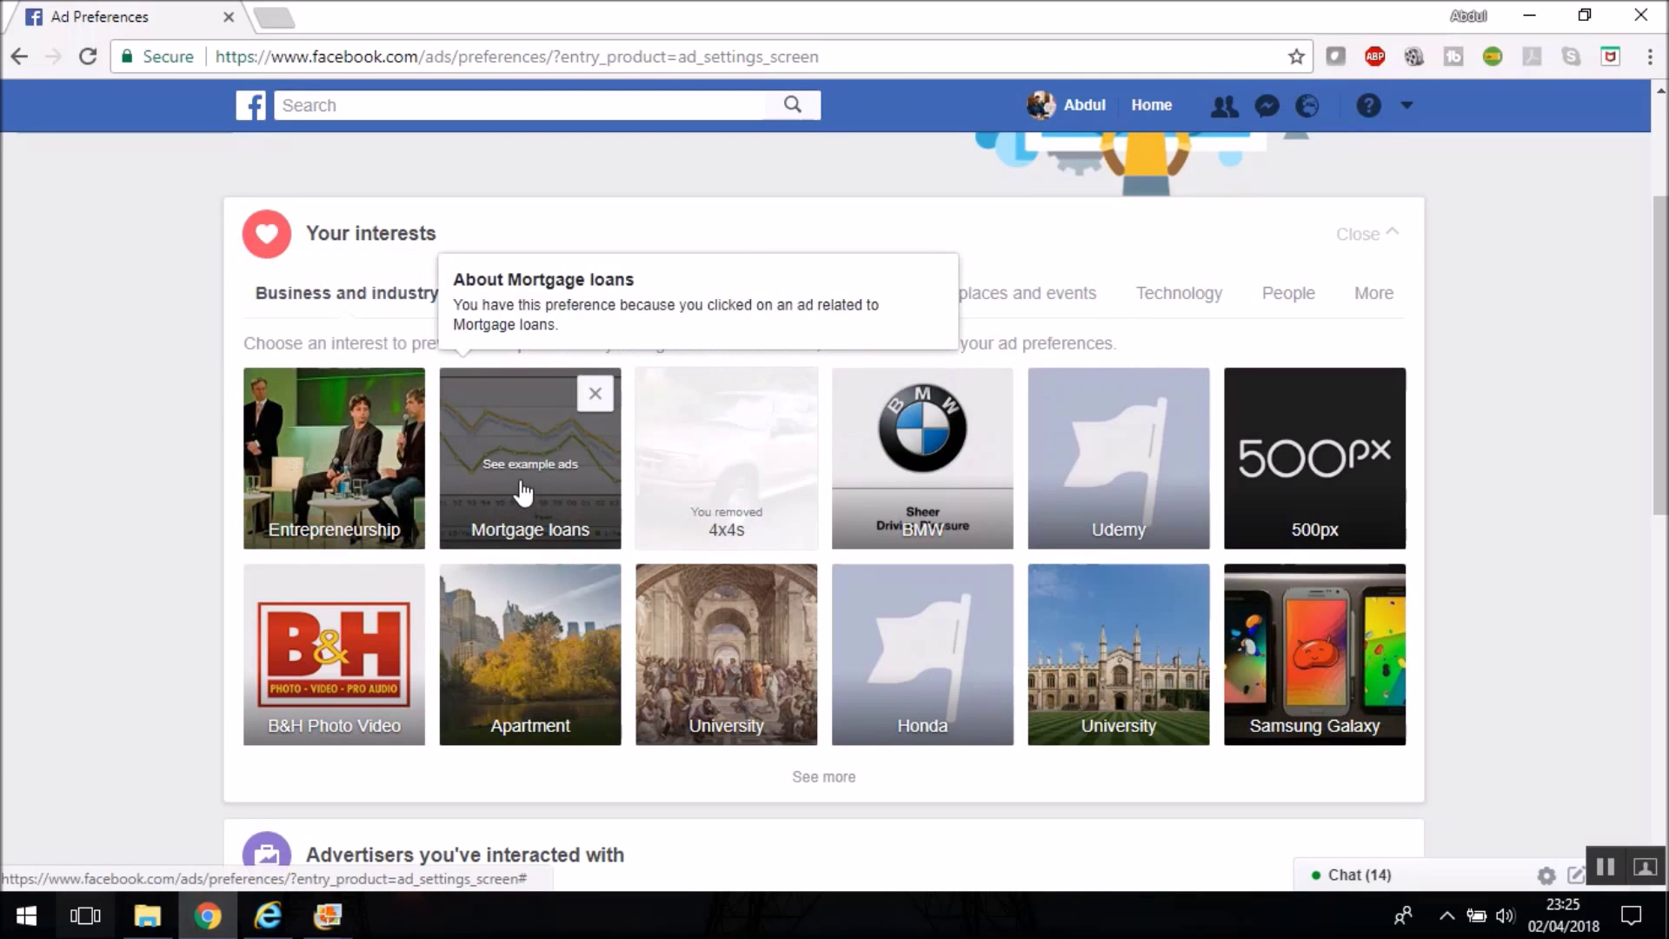
Expand the Advertisers you've interacted with section
{"action": "scroll", "coordinate": [628, 432], "scroll_direction": "down", "scroll_amount": 1}
{"action": "scroll", "coordinate": [628, 432], "scroll_direction": "down", "scroll_amount": 3}
{"action": "scroll", "coordinate": [627, 432], "scroll_direction": "up", "scroll_amount": 2}
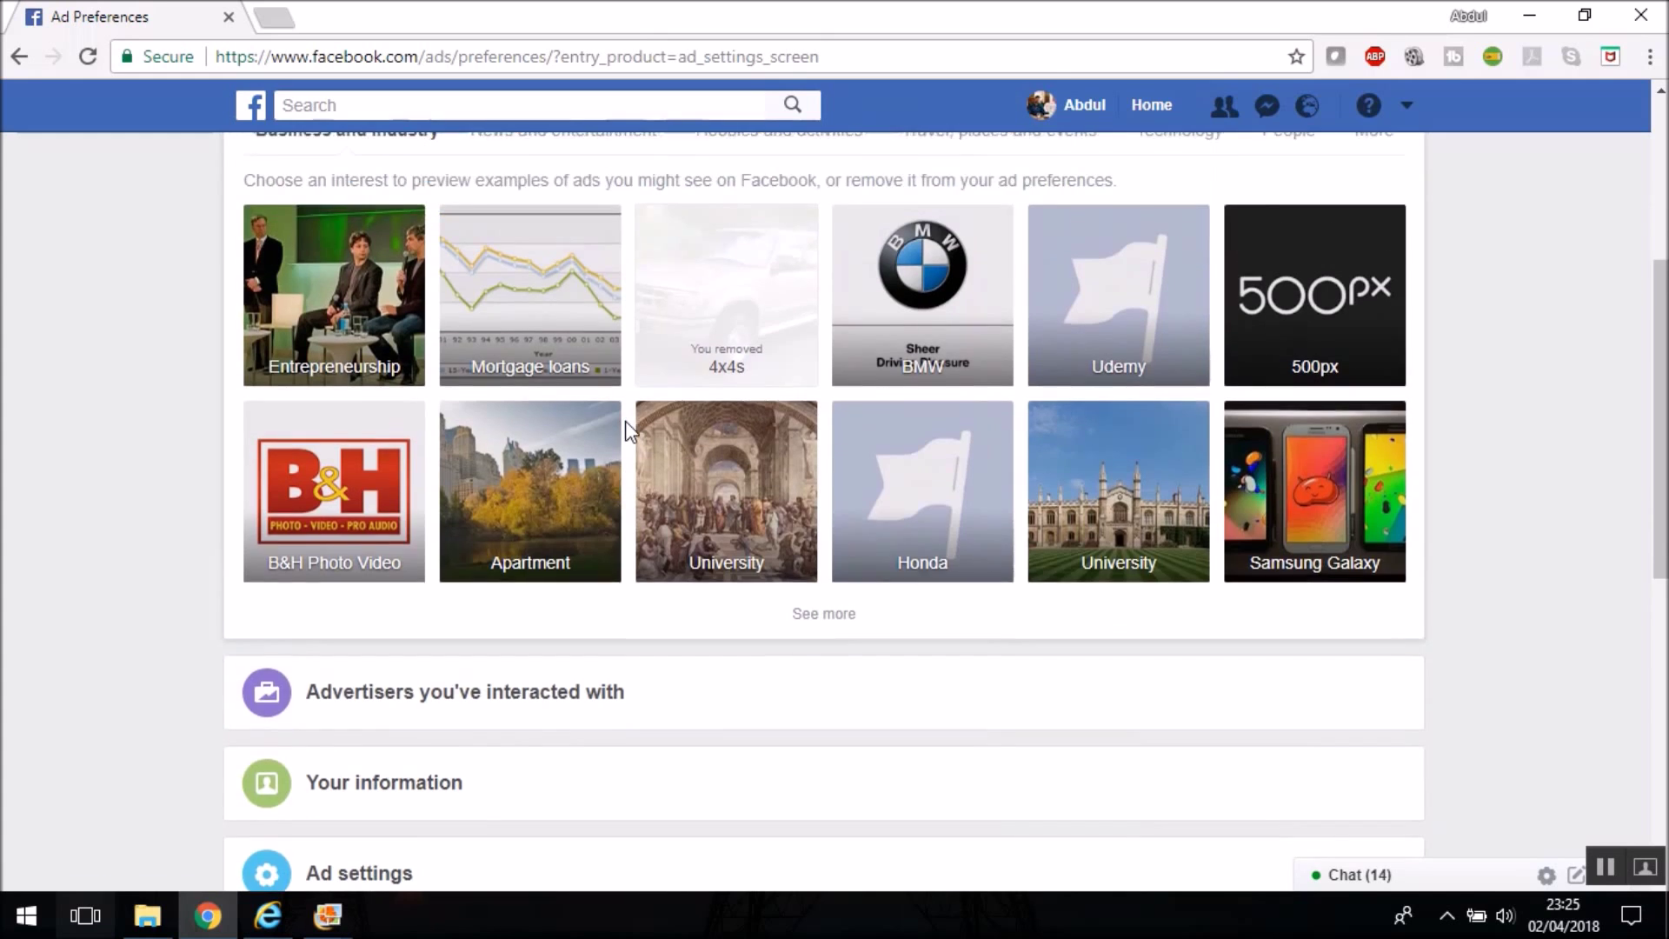
{"action": "scroll", "coordinate": [565, 413], "scroll_direction": "down", "scroll_amount": 5}
{"action": "left_click", "coordinate": [513, 396]}
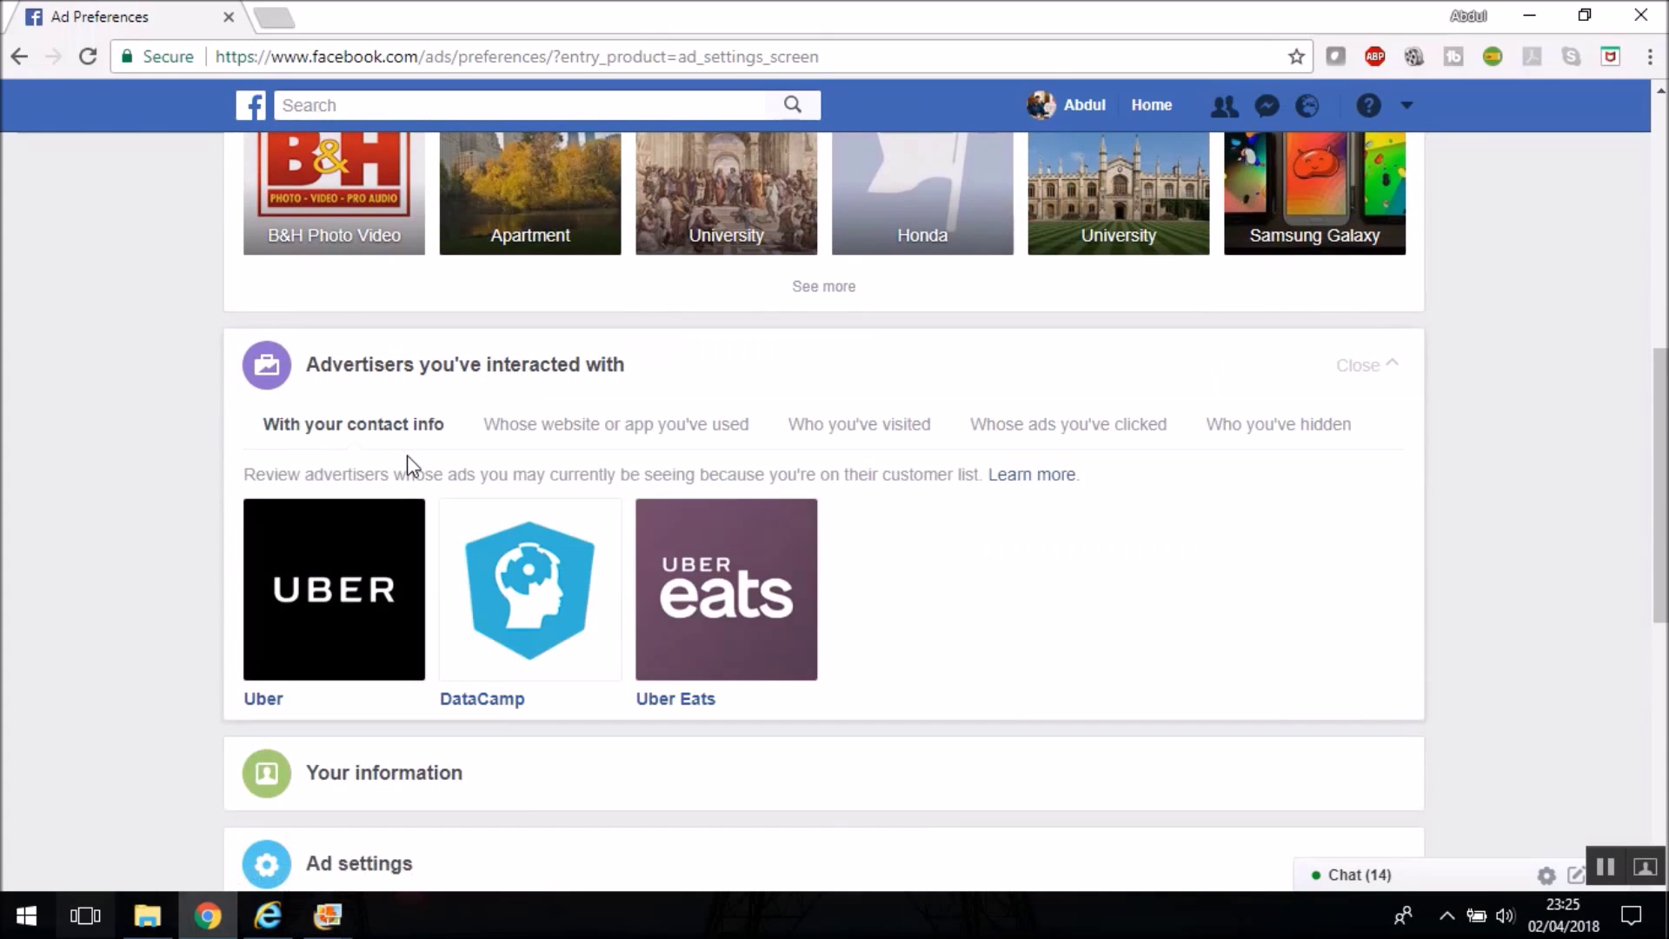
Review the used-website-or-app, visited and clicked-ads tabs, ending on With your contact info
{"action": "mouse_move", "coordinate": [357, 587]}
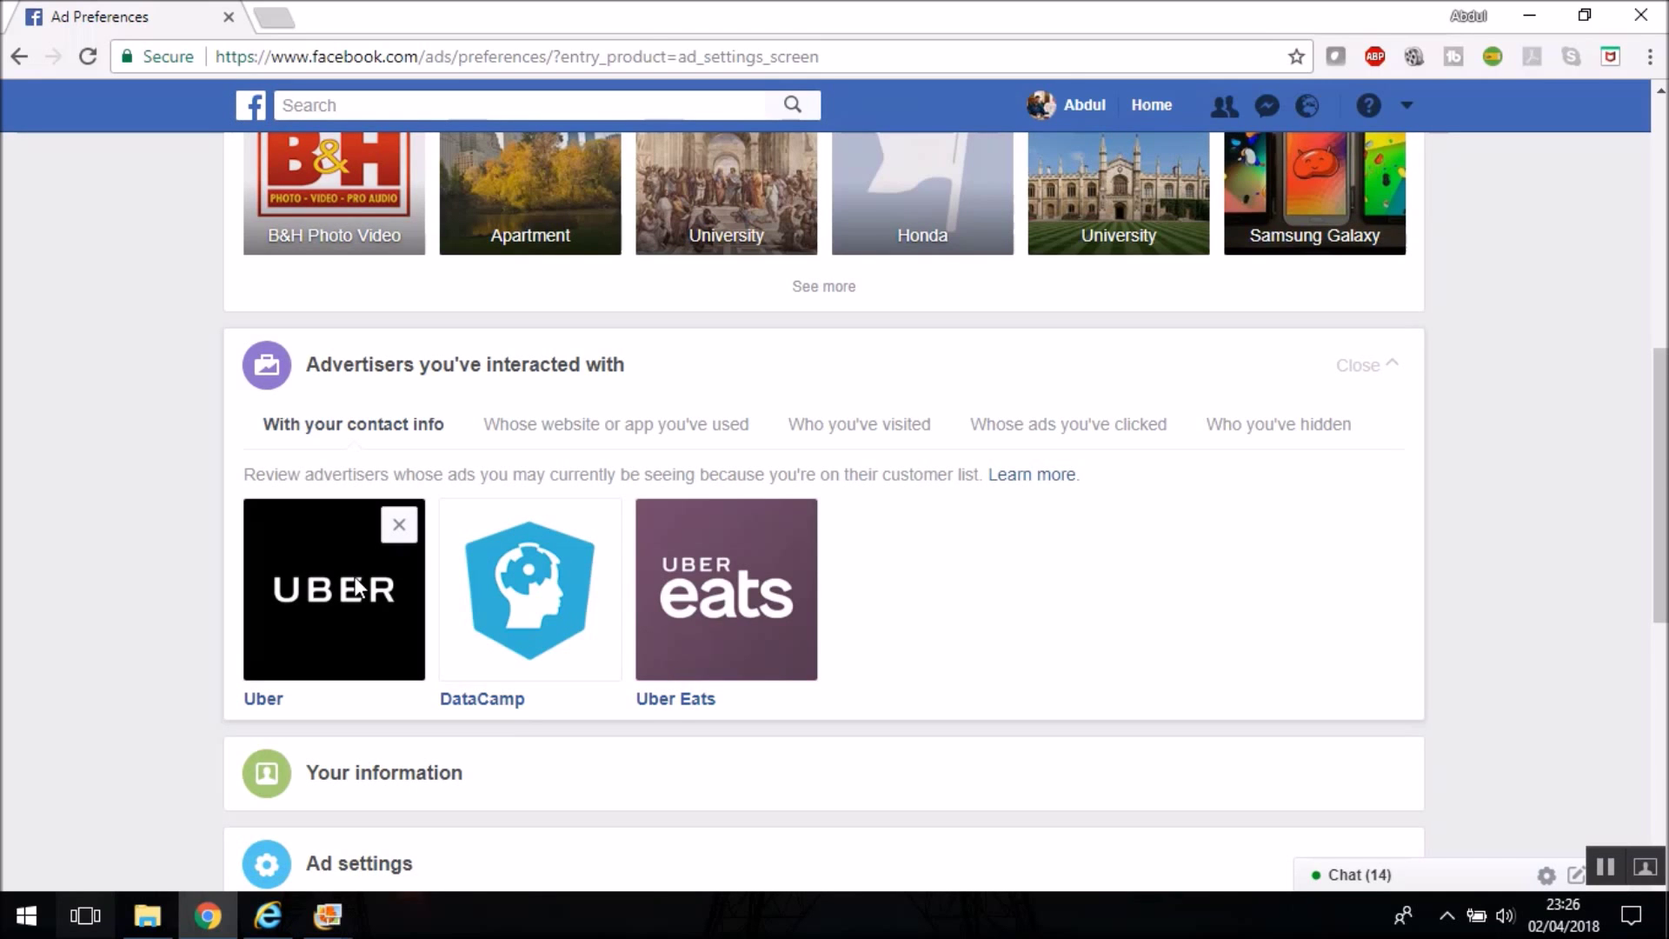
{"action": "left_click", "coordinate": [584, 426]}
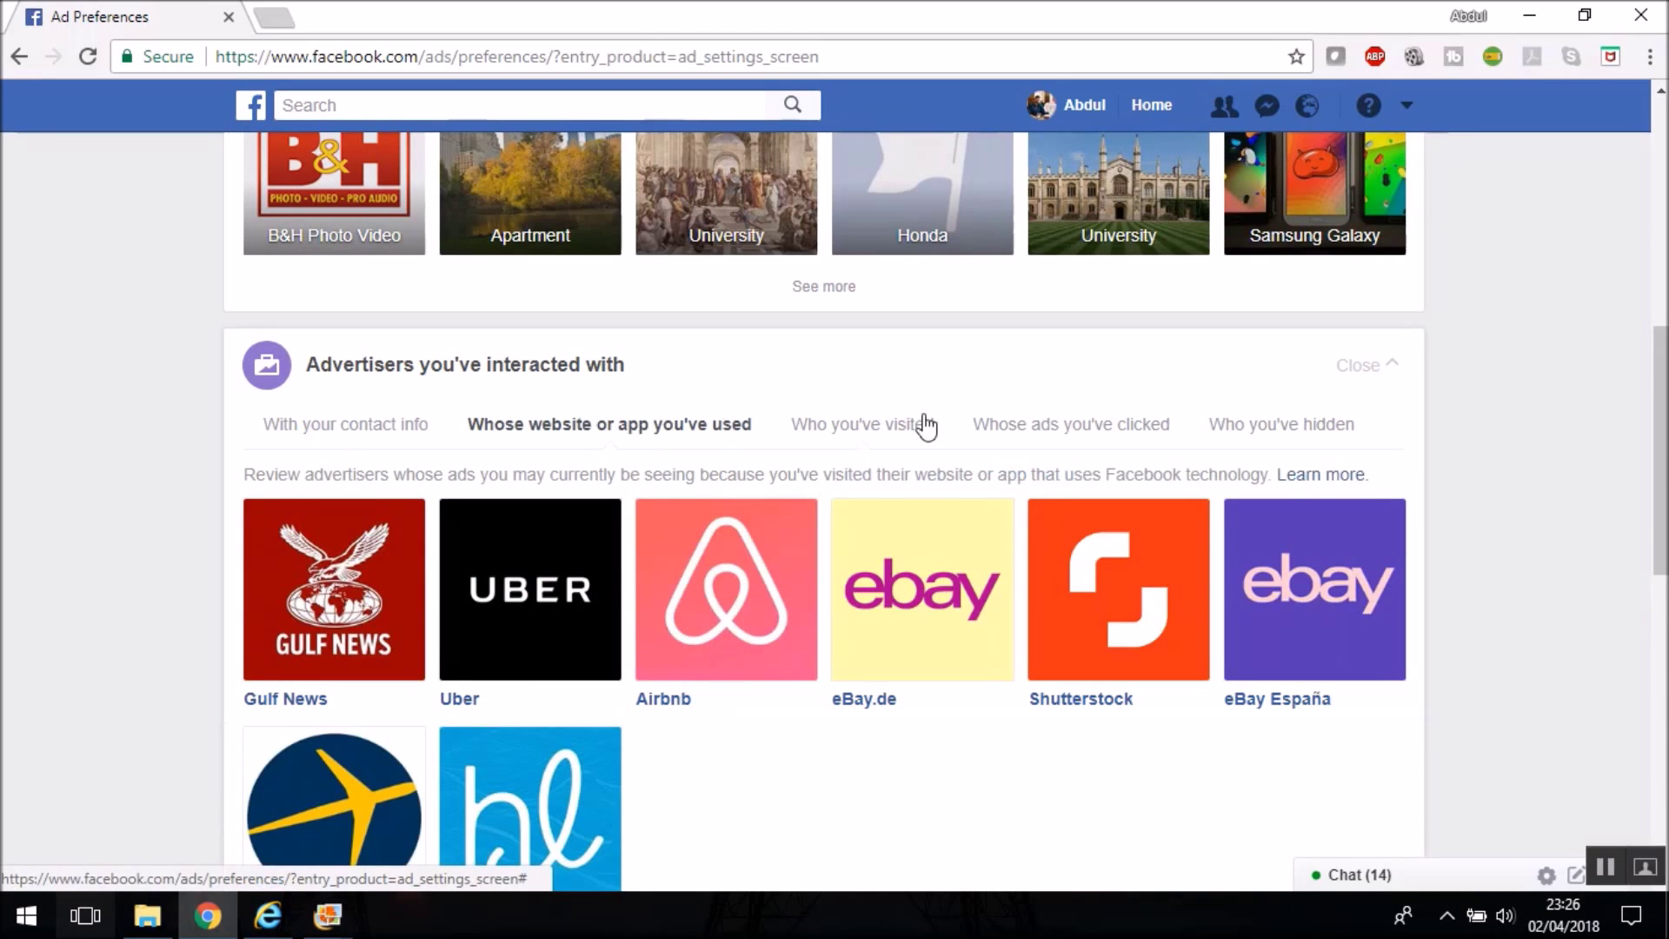
{"action": "left_click", "coordinate": [920, 426]}
{"action": "left_click", "coordinate": [627, 432]}
{"action": "left_click", "coordinate": [1162, 428]}
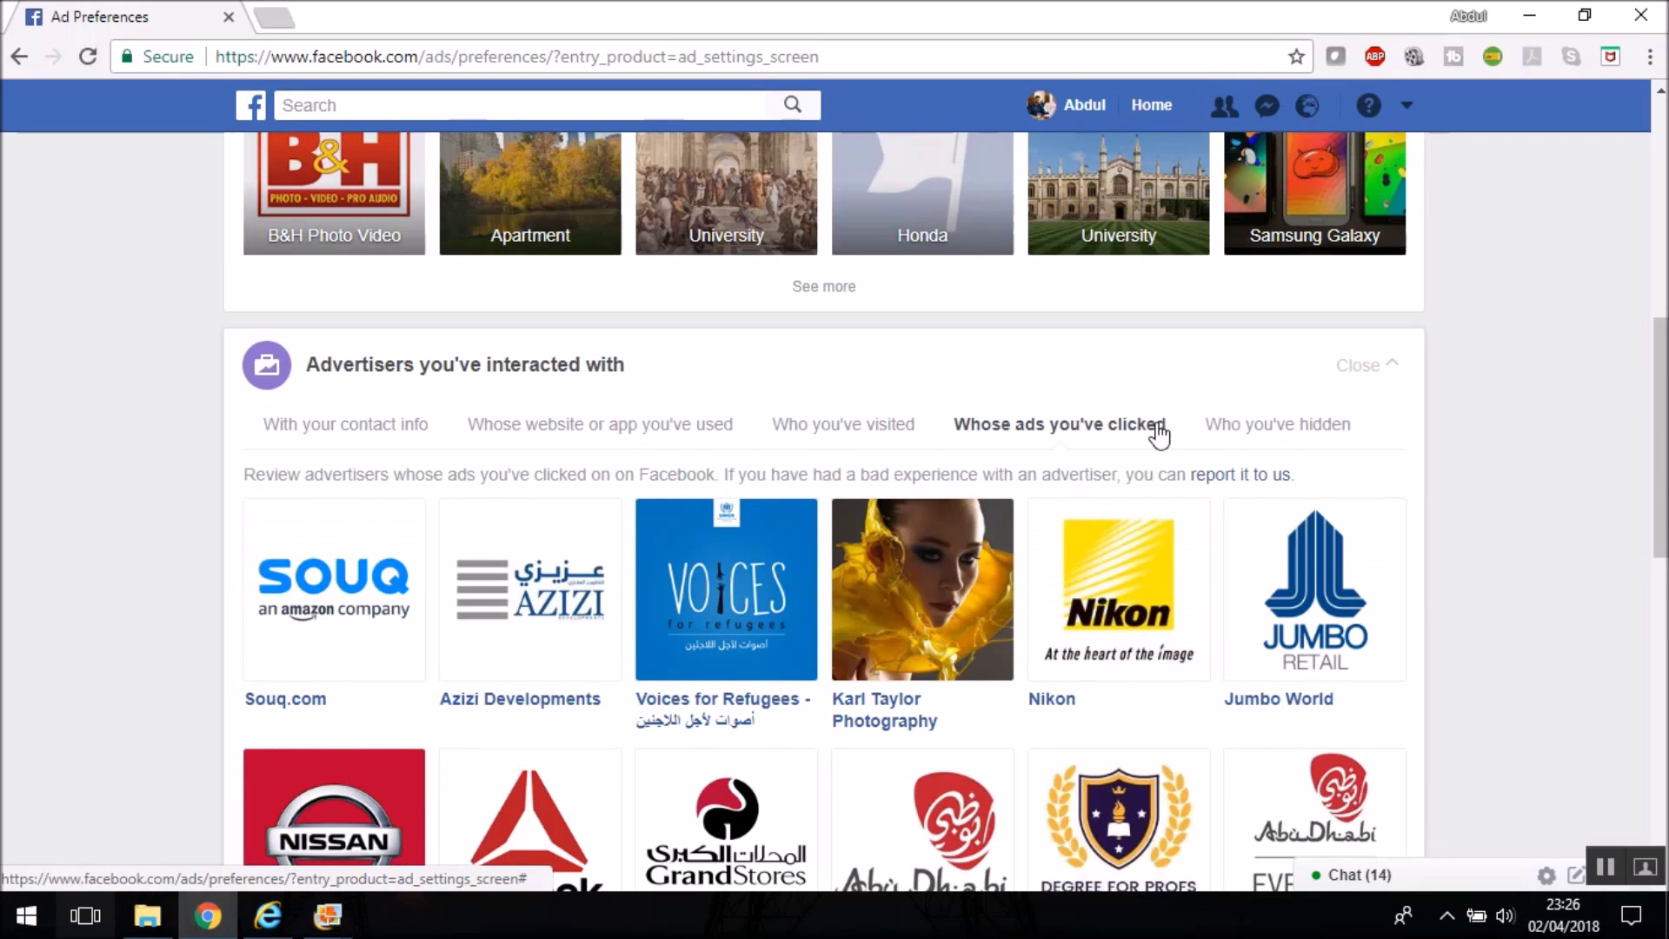
{"action": "left_click", "coordinate": [410, 427]}
{"action": "scroll", "coordinate": [670, 460], "scroll_direction": "down", "scroll_amount": 4}
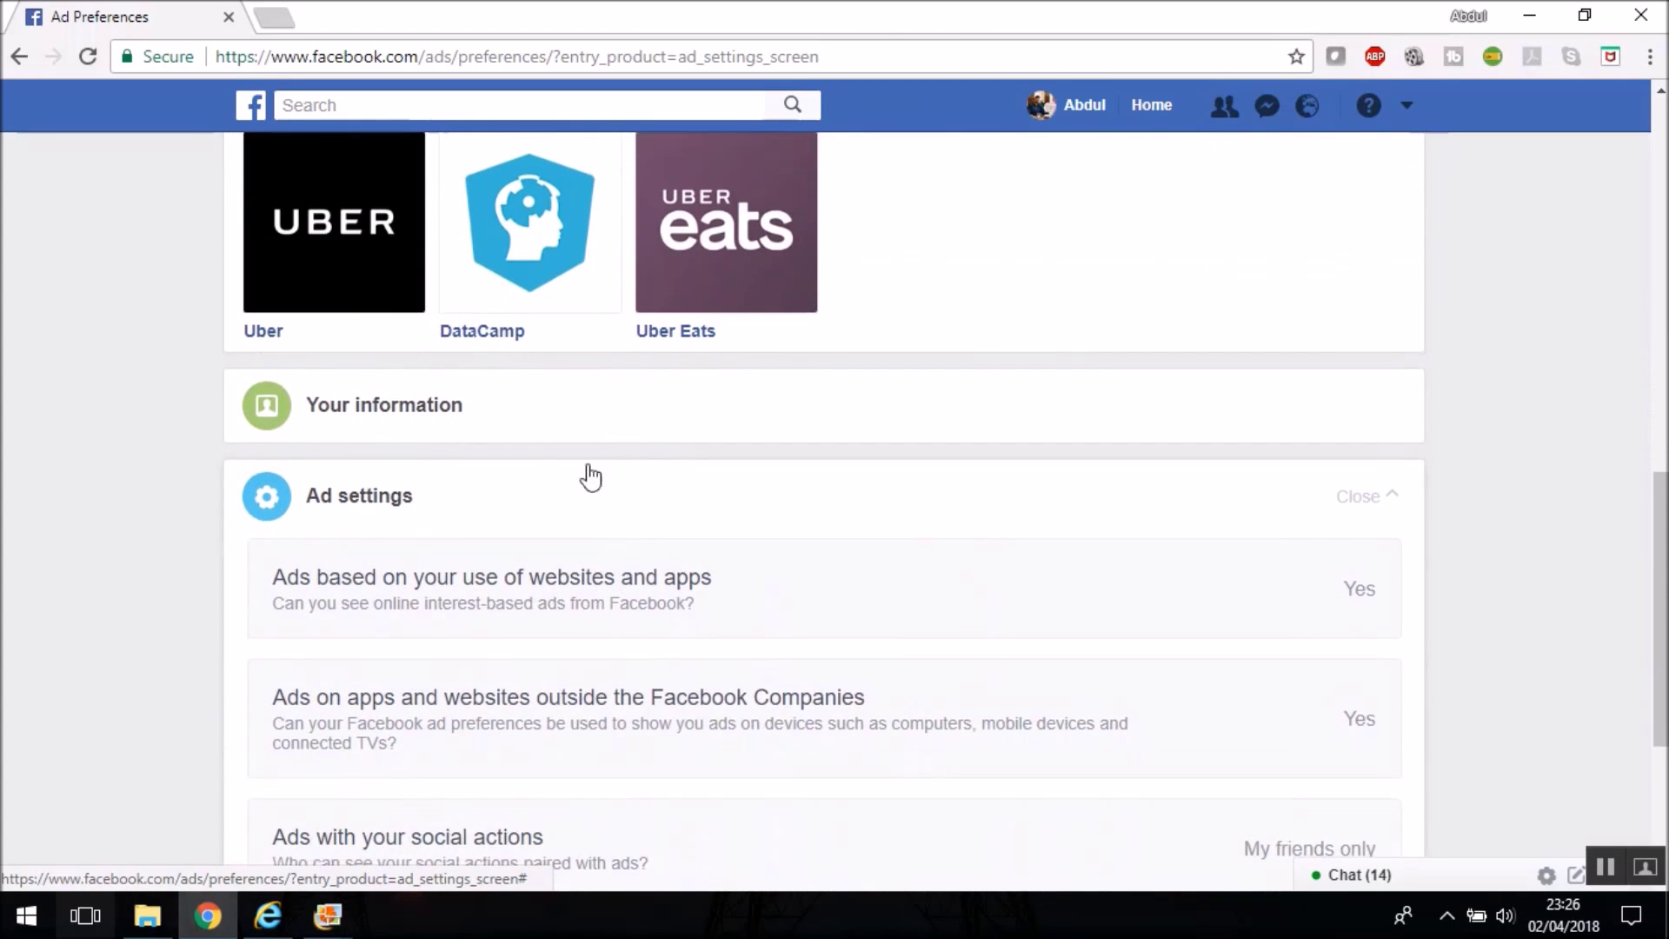
Expand Your information and leave Relationship status, Employer and Job title targeting switched off
{"action": "left_click", "coordinate": [430, 420]}
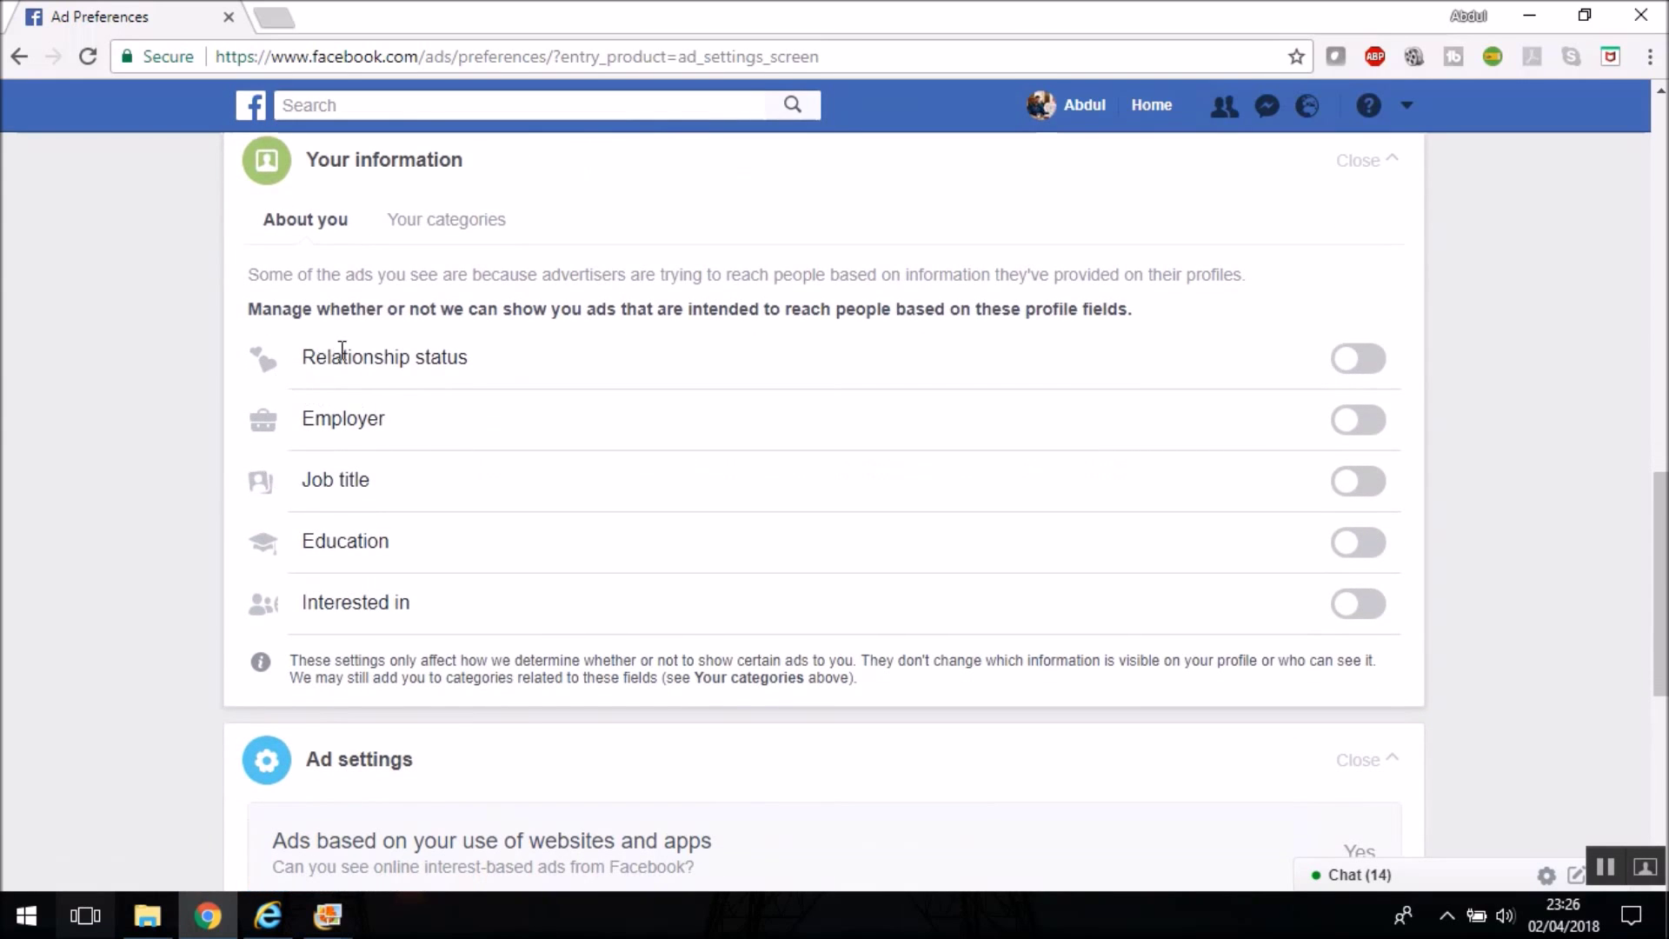
{"action": "left_click_drag", "start_coordinate": [431, 613], "coordinate": [310, 592]}
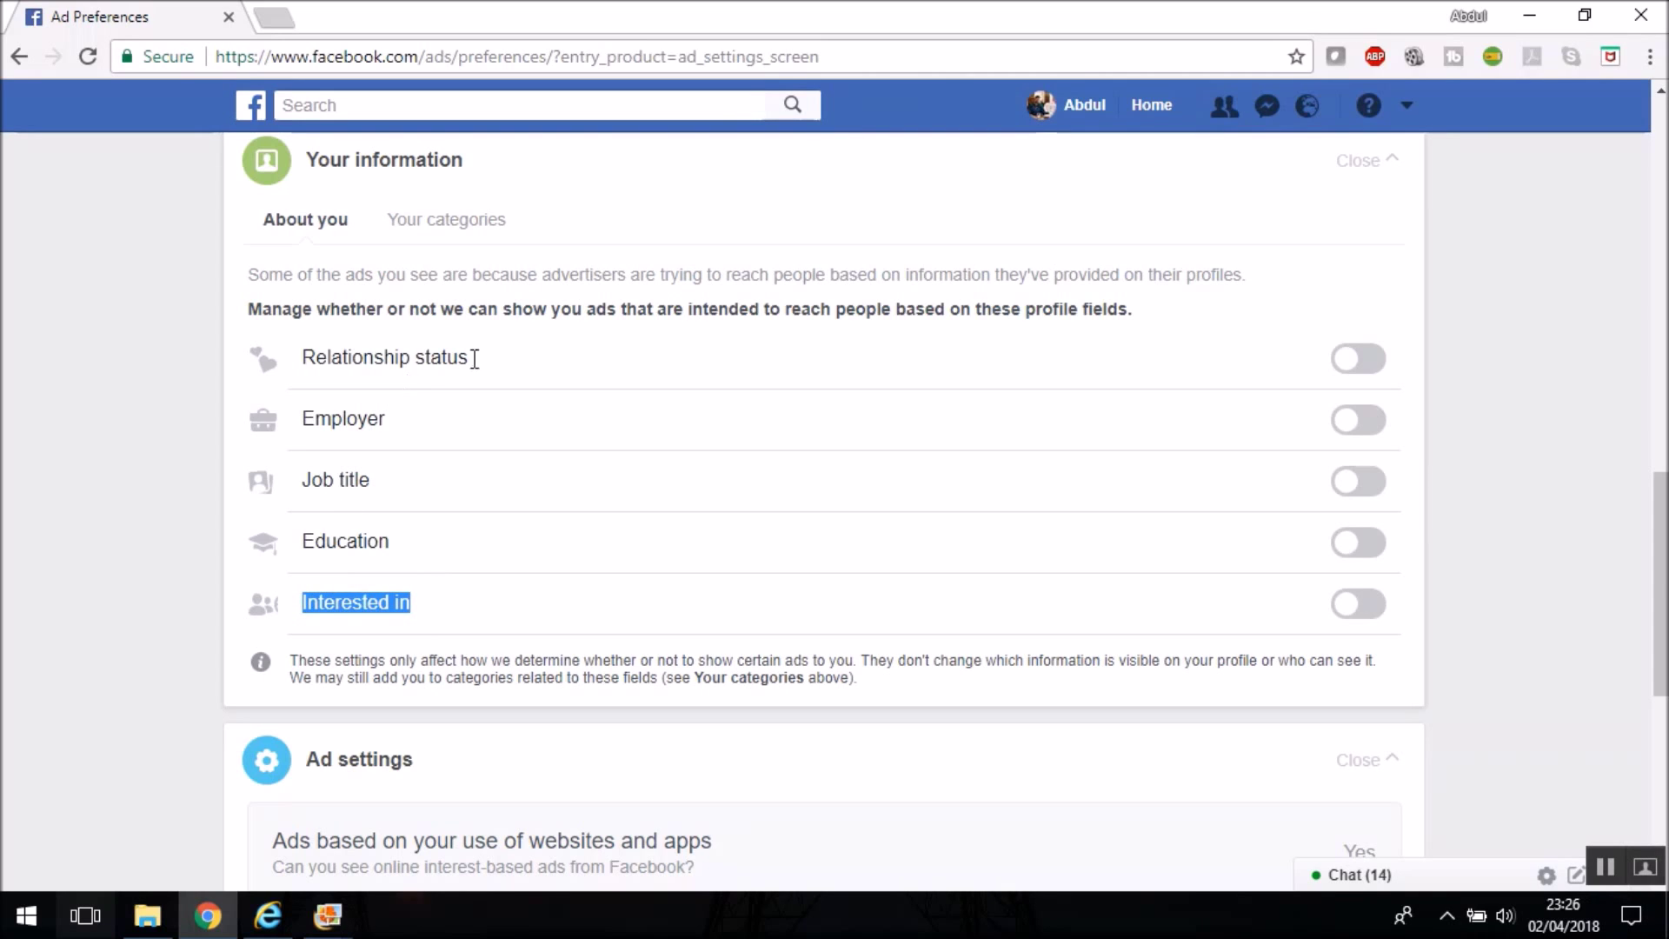
{"action": "left_click", "coordinate": [1357, 369]}
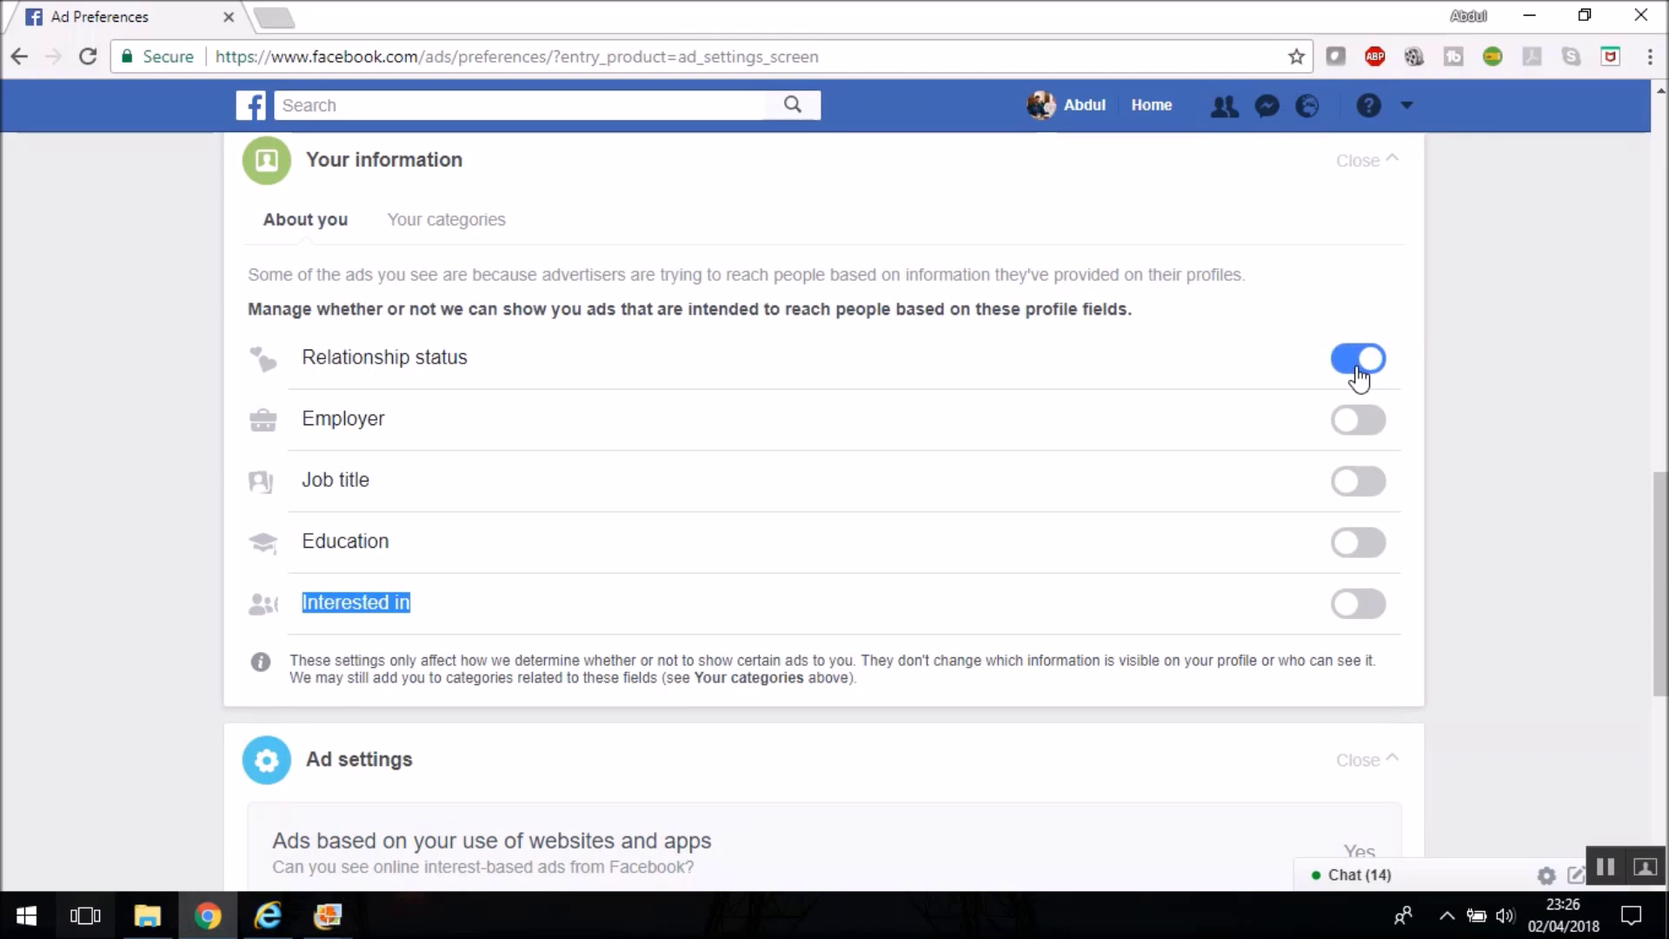
{"action": "left_click", "coordinate": [1356, 370]}
{"action": "left_click", "coordinate": [1373, 369]}
{"action": "left_click", "coordinate": [1369, 433]}
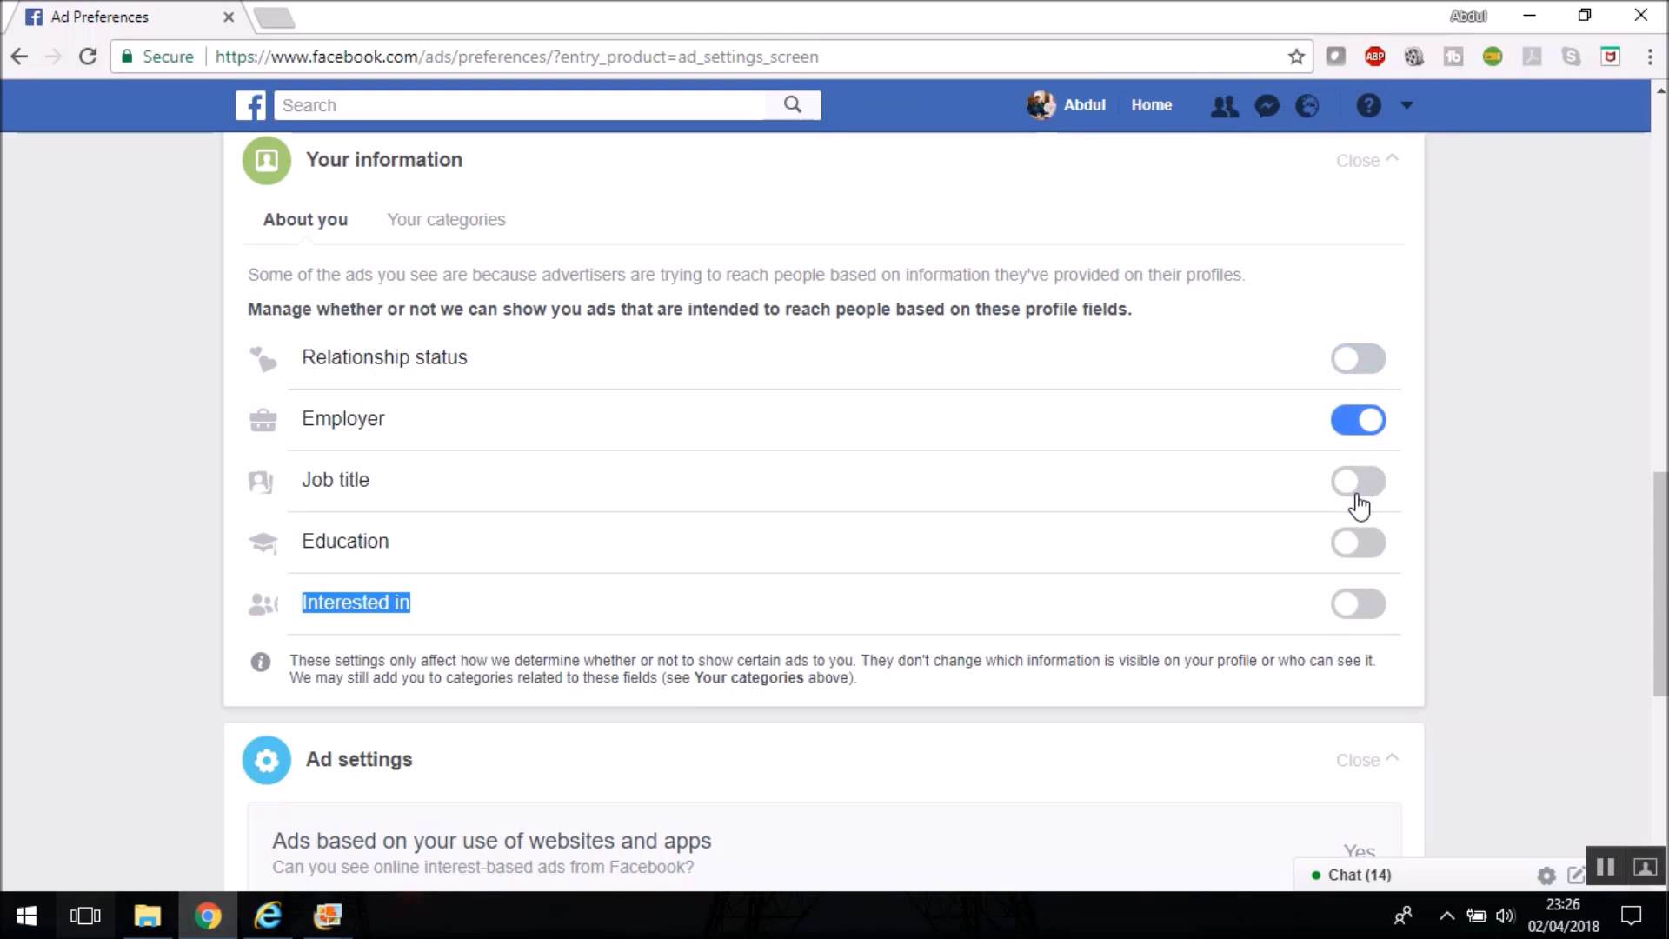
{"action": "left_click", "coordinate": [1363, 495]}
{"action": "left_click", "coordinate": [1365, 494]}
{"action": "left_click", "coordinate": [1363, 426]}
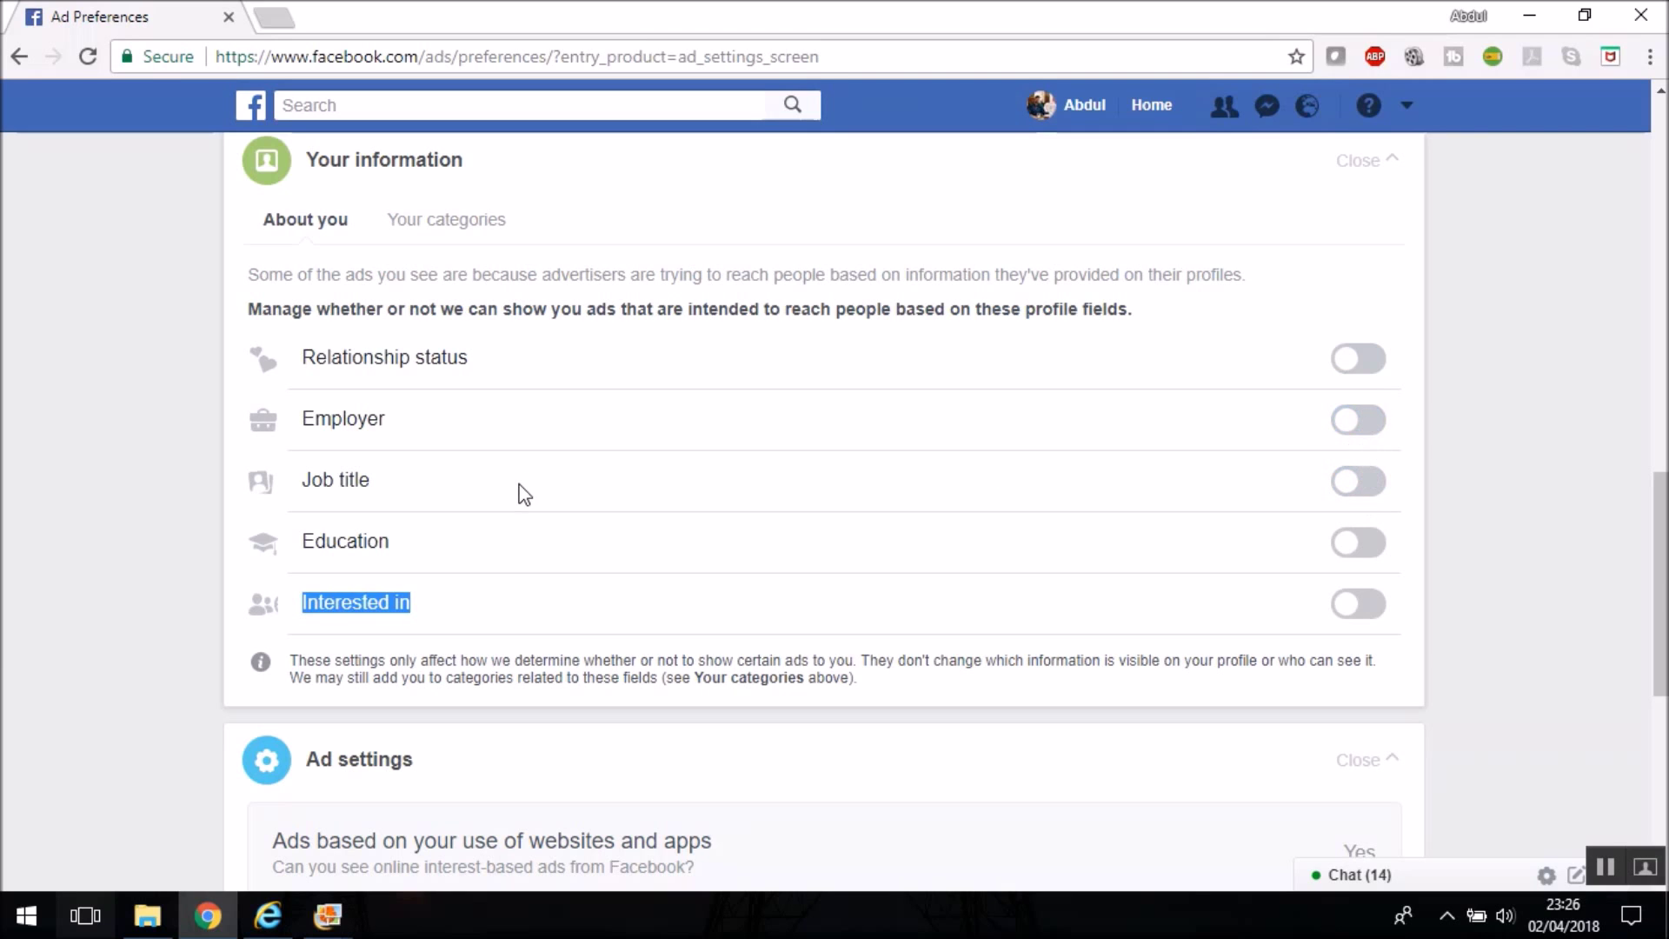
{"action": "left_click", "coordinate": [145, 503]}
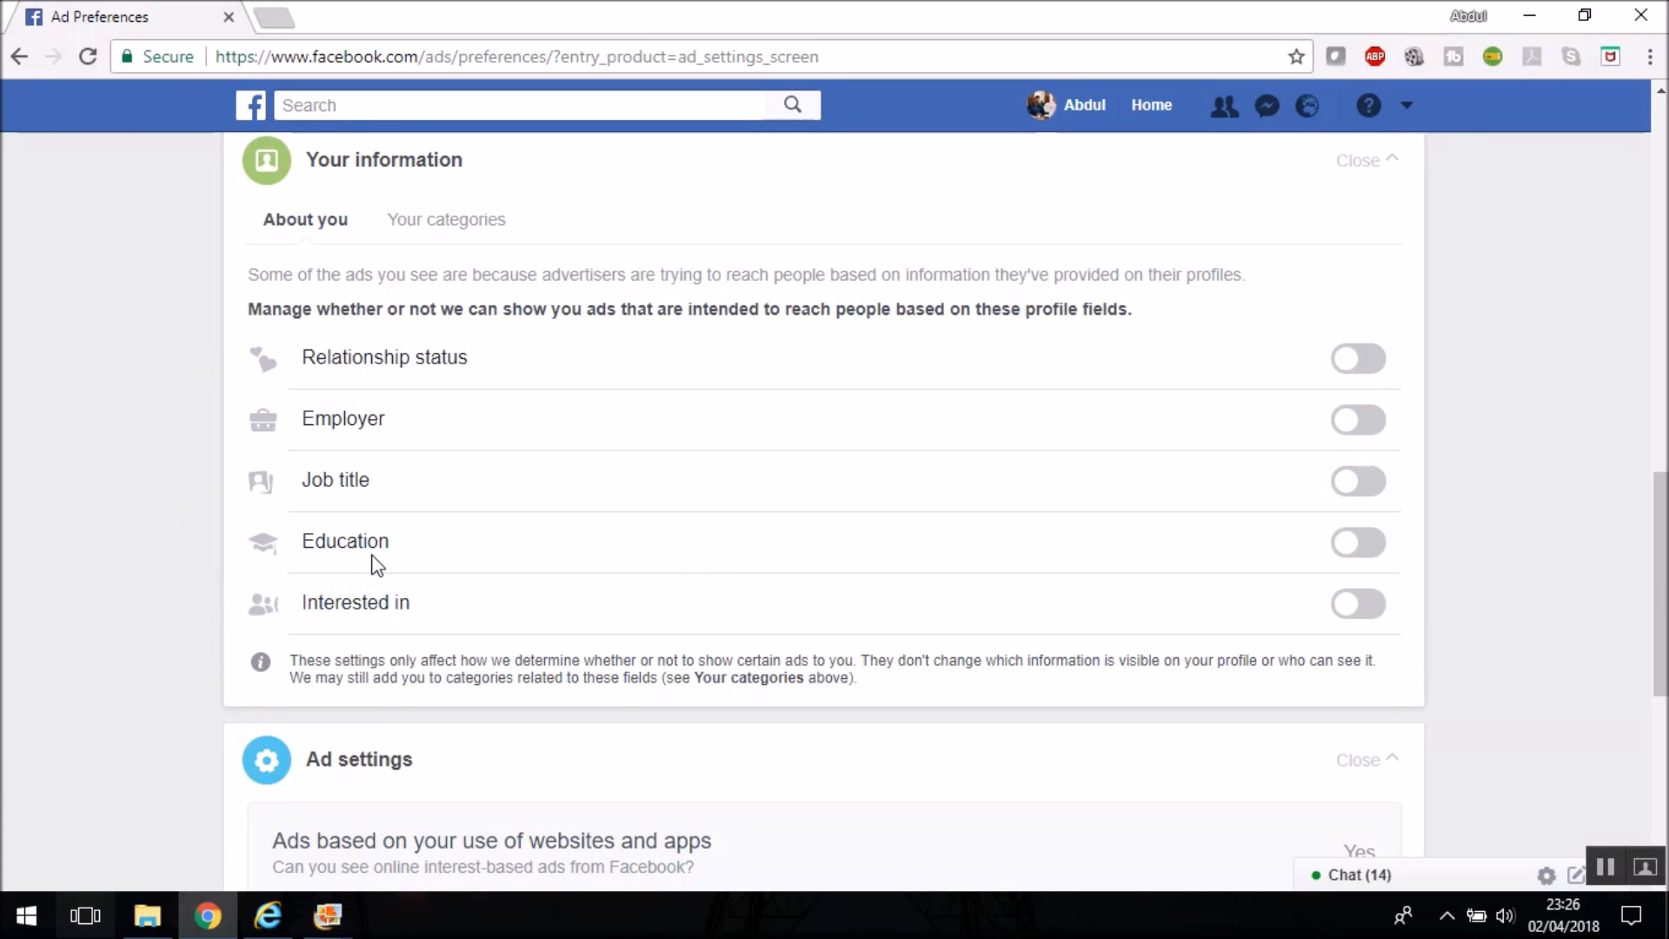
{"action": "scroll", "coordinate": [380, 564], "scroll_direction": "up", "scroll_amount": 1}
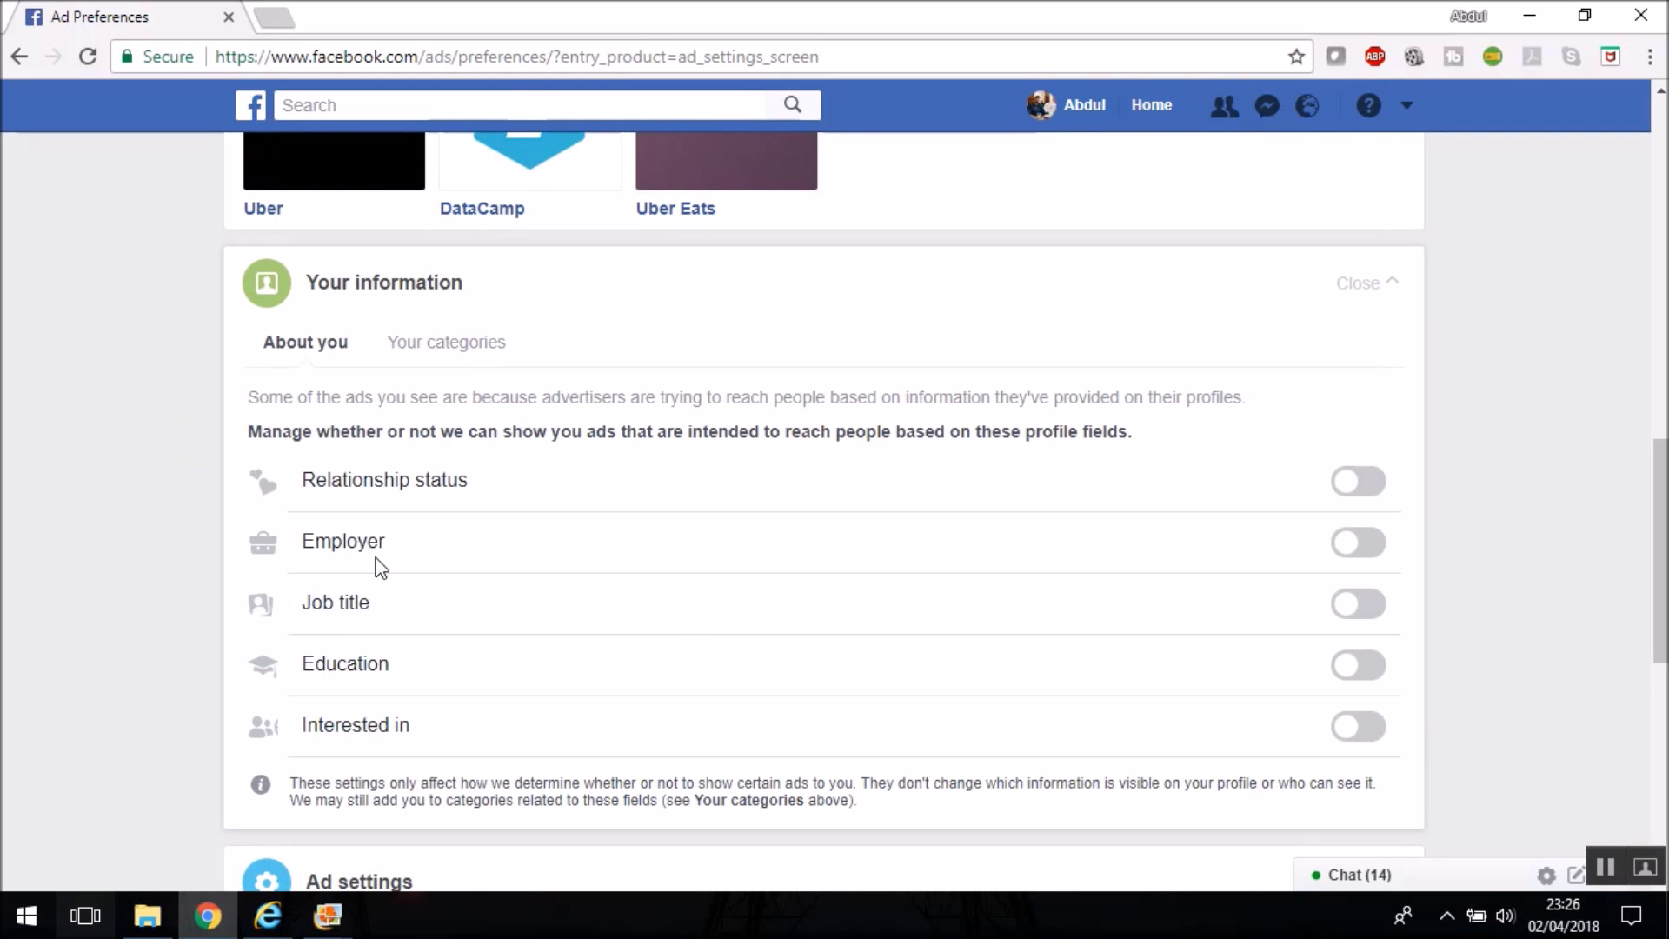
Show the Your categories tab and expand the full list with See more
{"action": "left_click", "coordinate": [466, 349]}
{"action": "scroll", "coordinate": [347, 553], "scroll_direction": "down", "scroll_amount": 1}
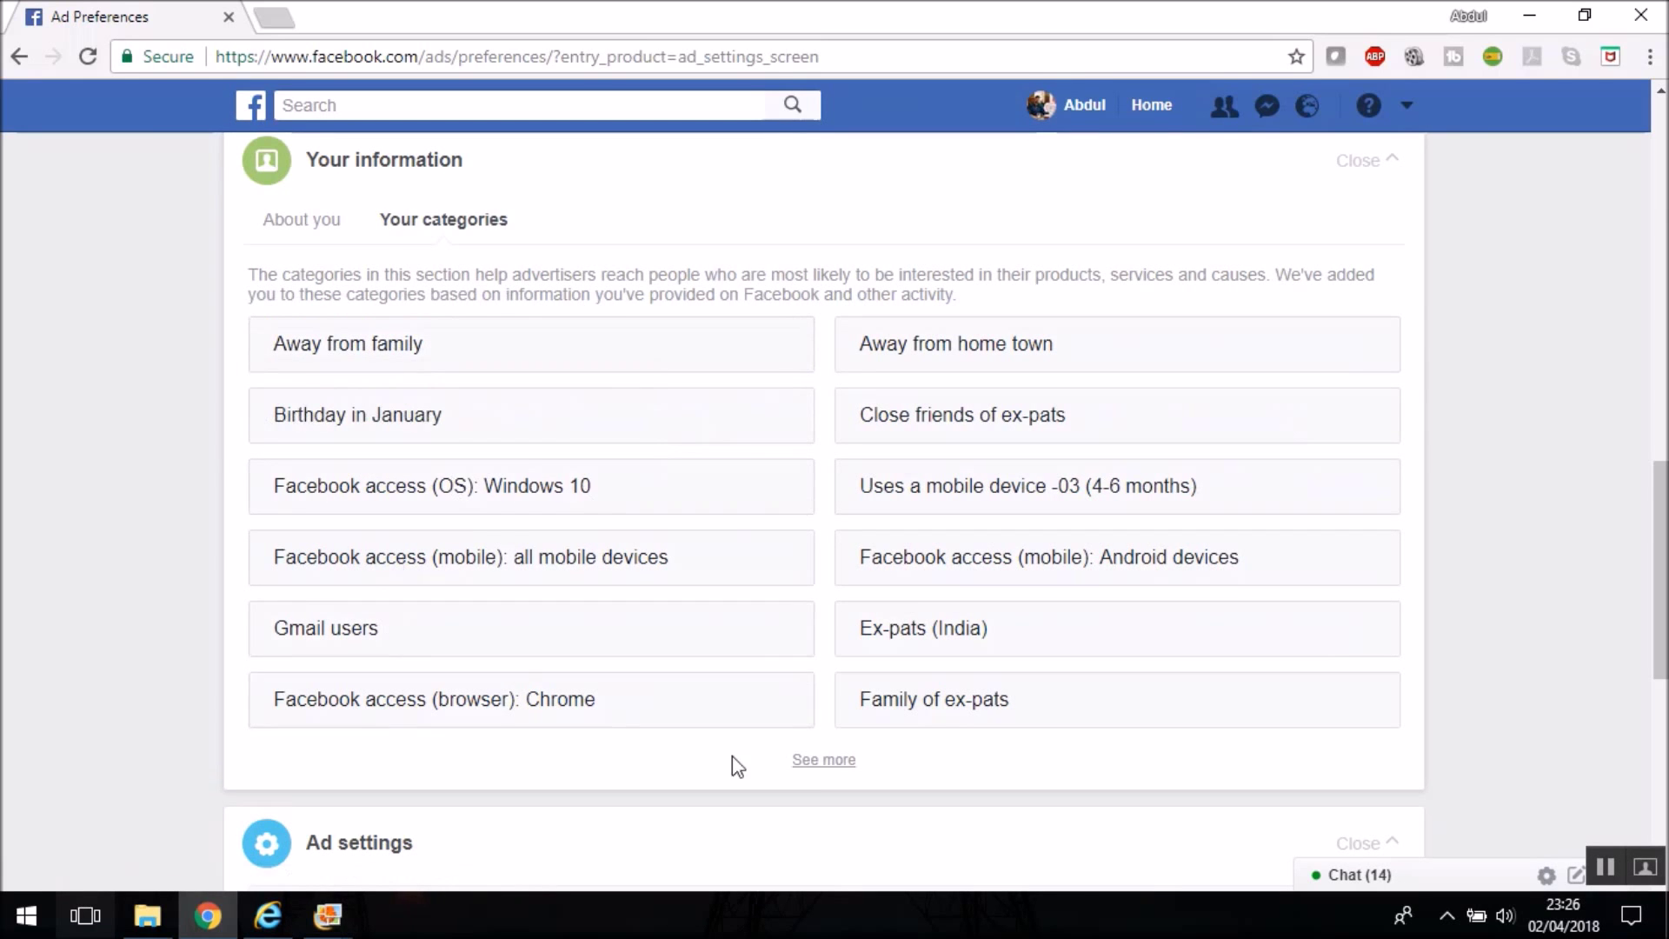
{"action": "left_click", "coordinate": [824, 760]}
Scroll through the expanded category cards, reading their descriptions
{"action": "mouse_move", "coordinate": [391, 602]}
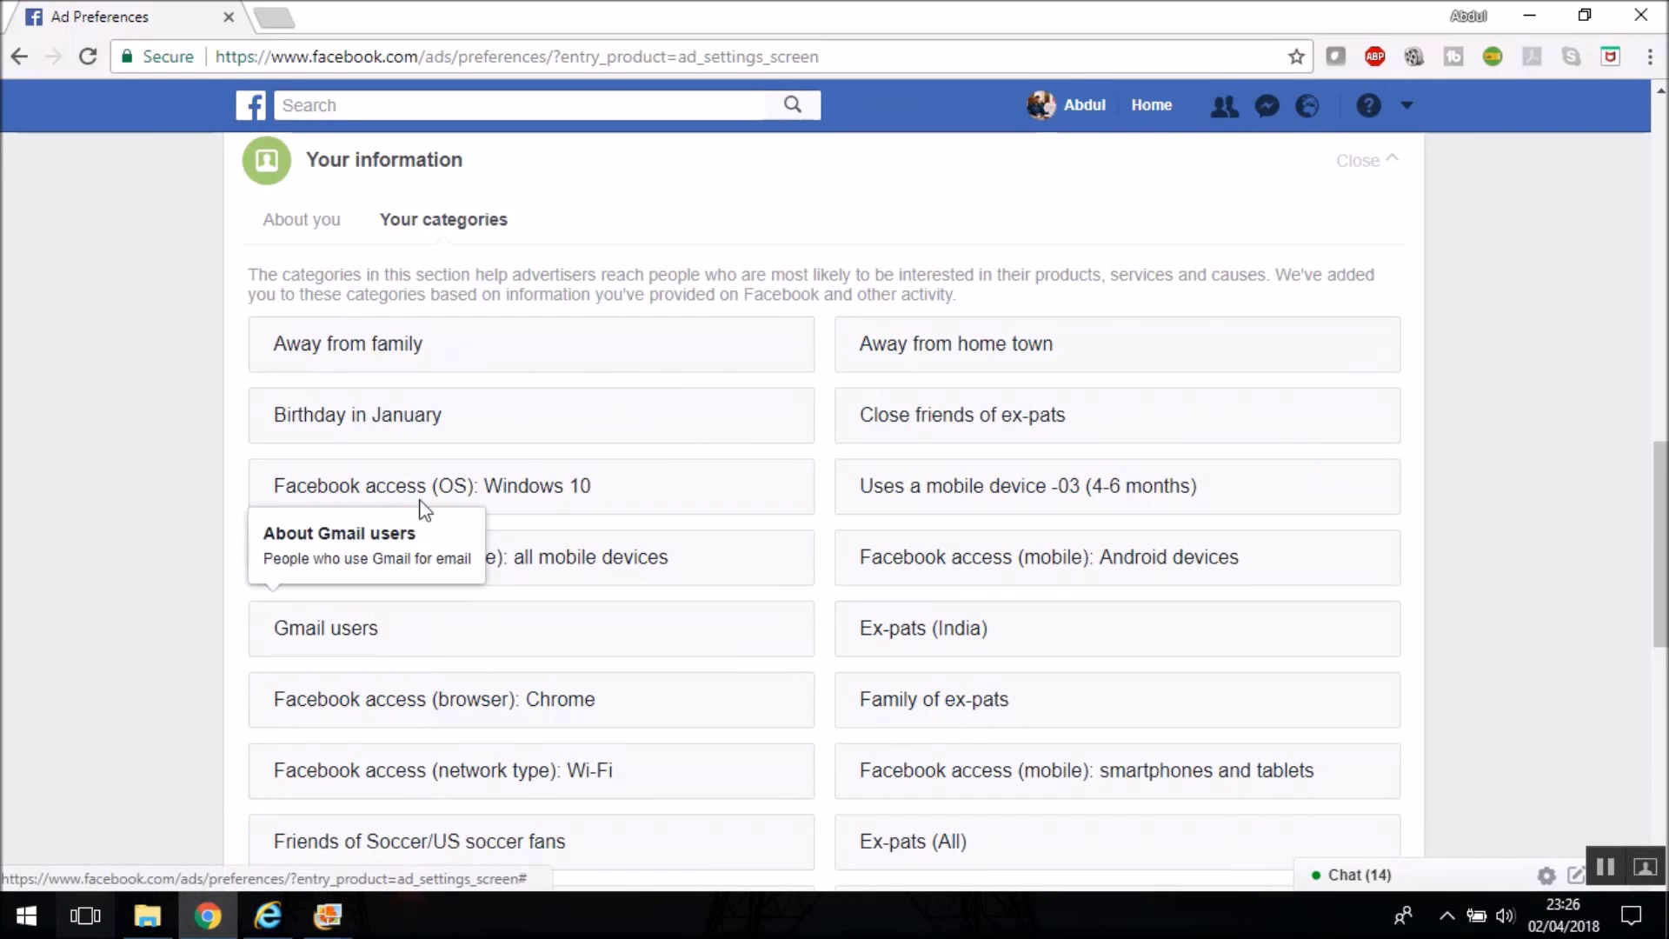
{"action": "mouse_move", "coordinate": [326, 421]}
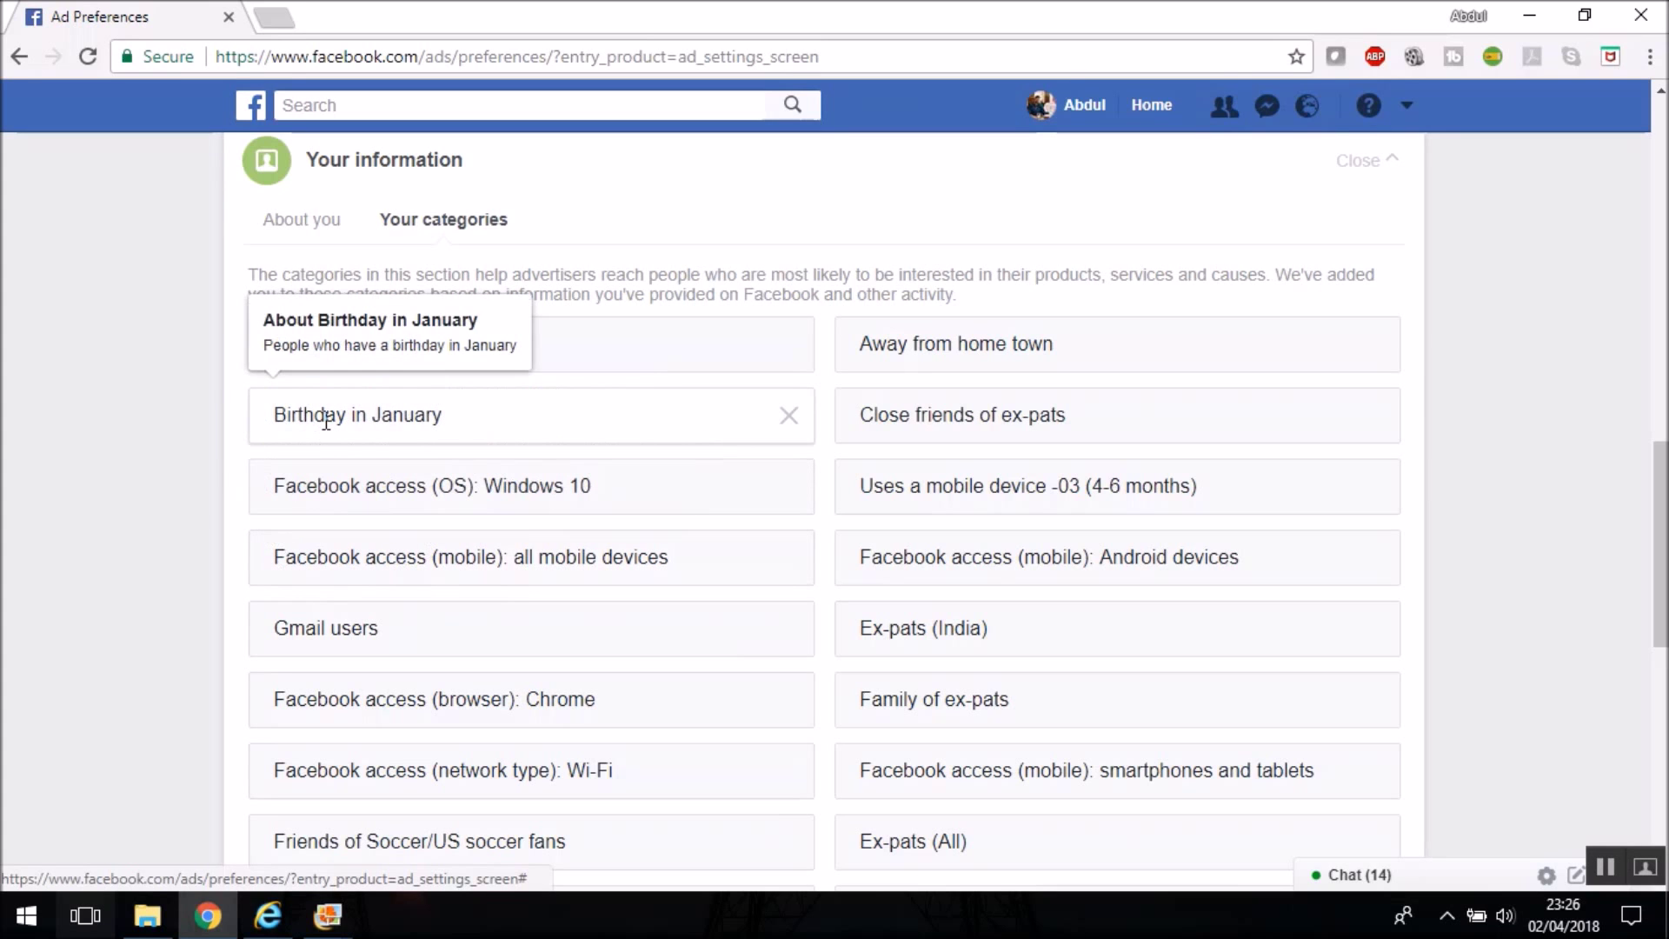
{"action": "scroll", "coordinate": [330, 430], "scroll_direction": "down", "scroll_amount": 1}
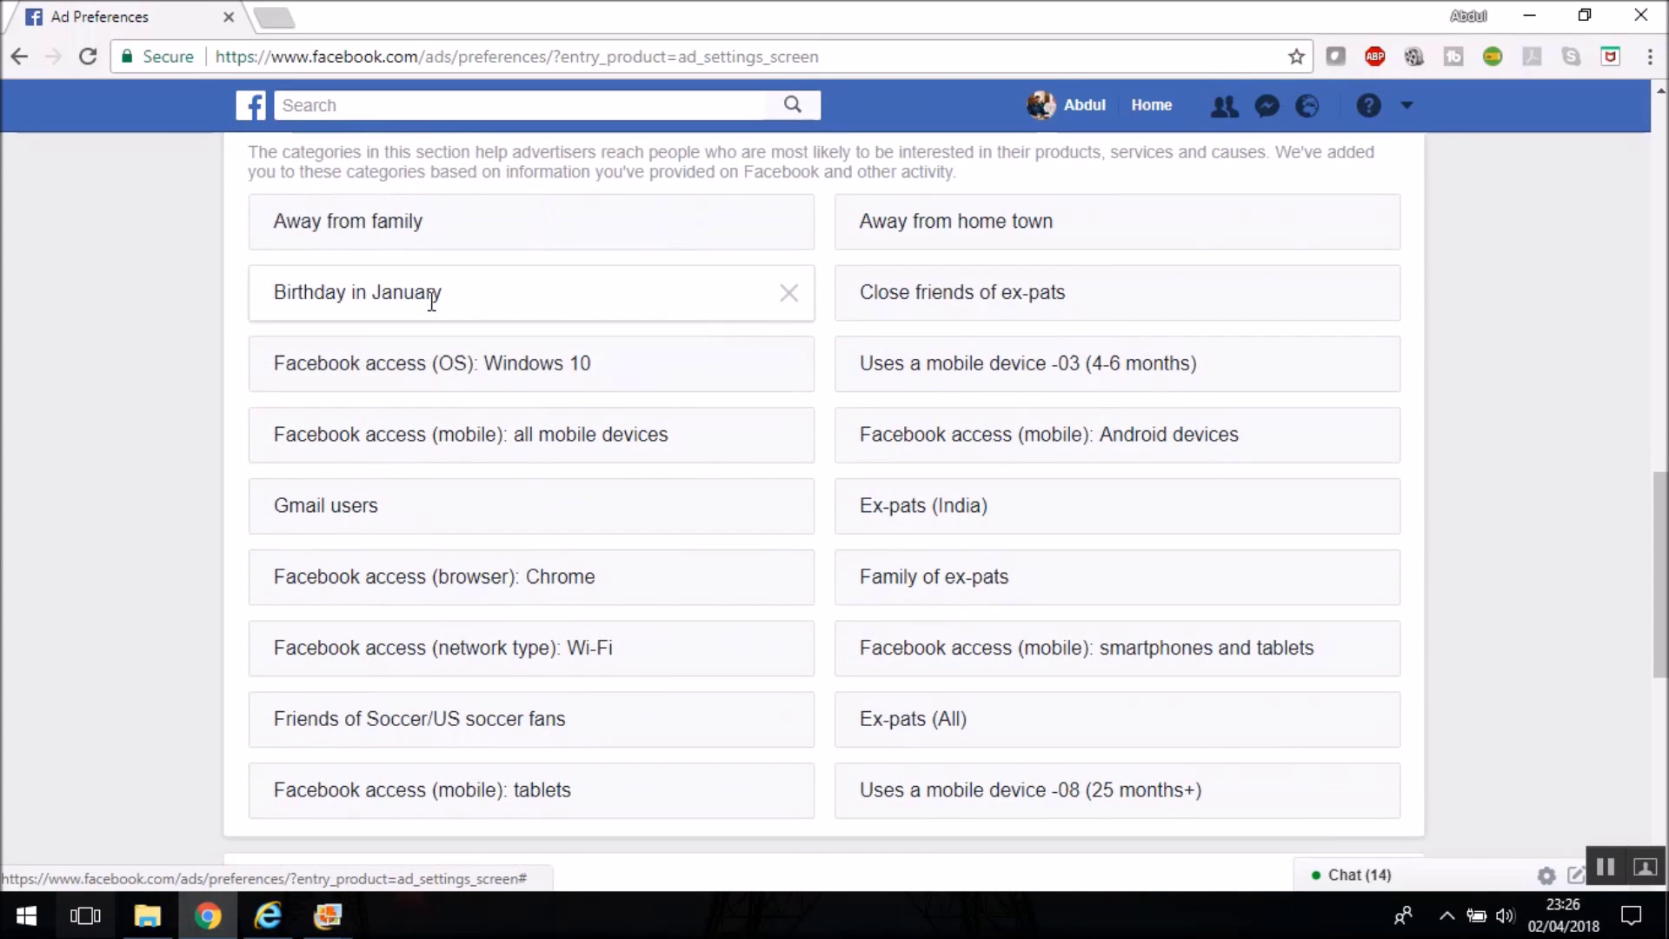
{"action": "mouse_move", "coordinate": [756, 695]}
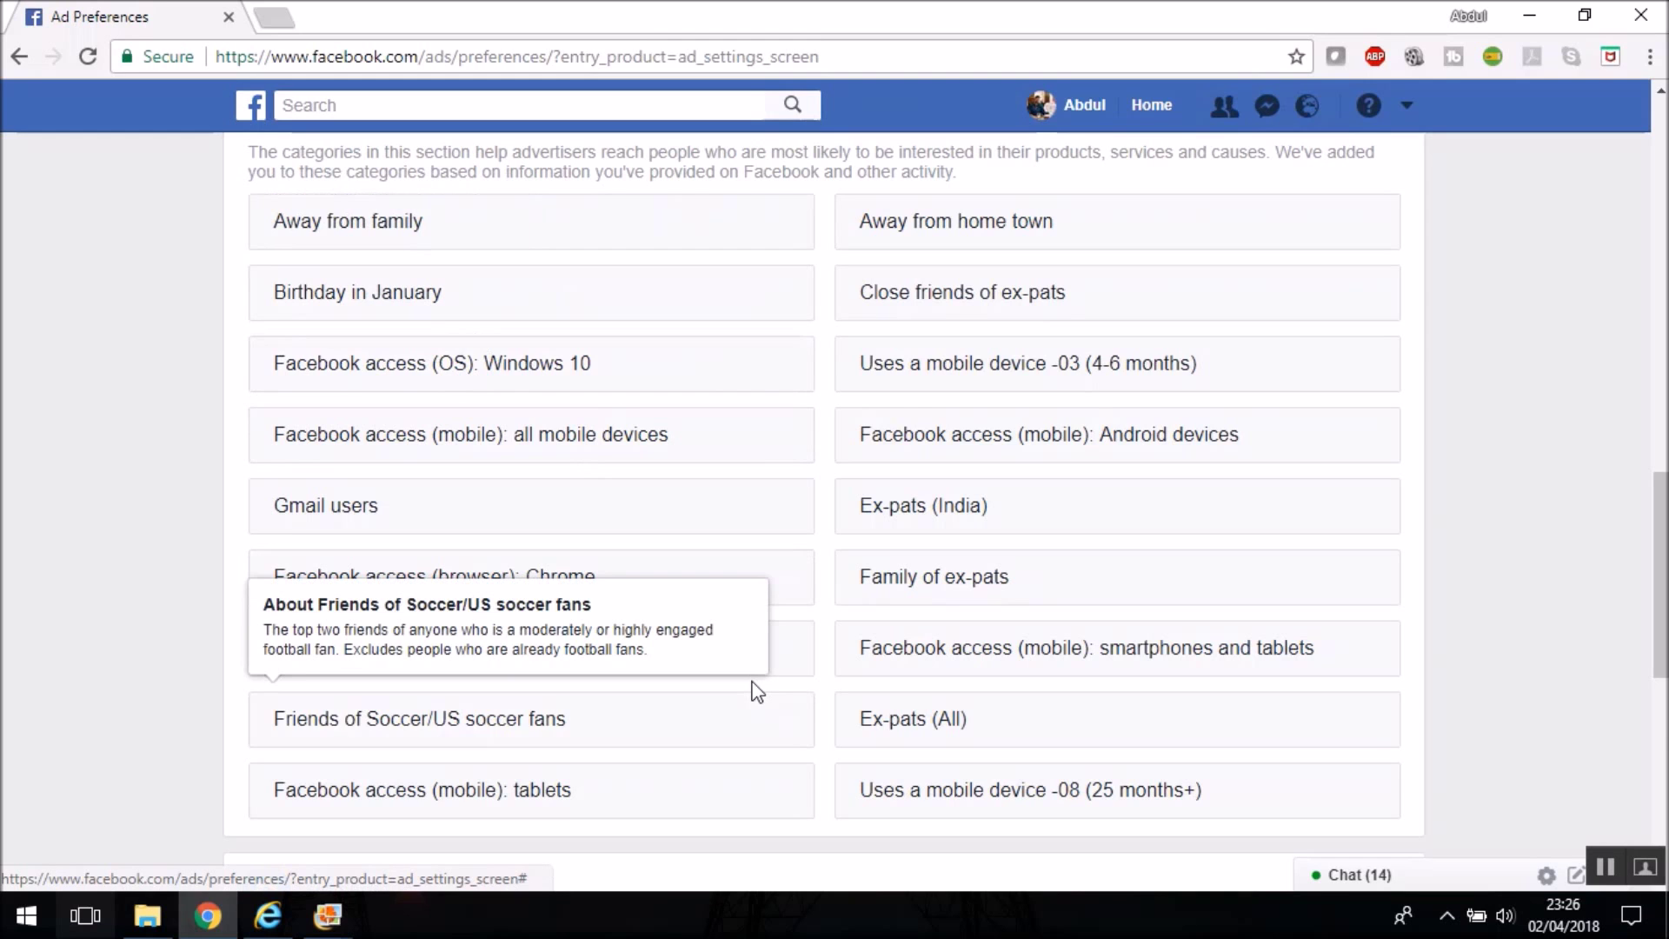
{"action": "scroll", "coordinate": [466, 533], "scroll_direction": "down", "scroll_amount": 2}
{"action": "scroll", "coordinate": [518, 517], "scroll_direction": "up", "scroll_amount": 1}
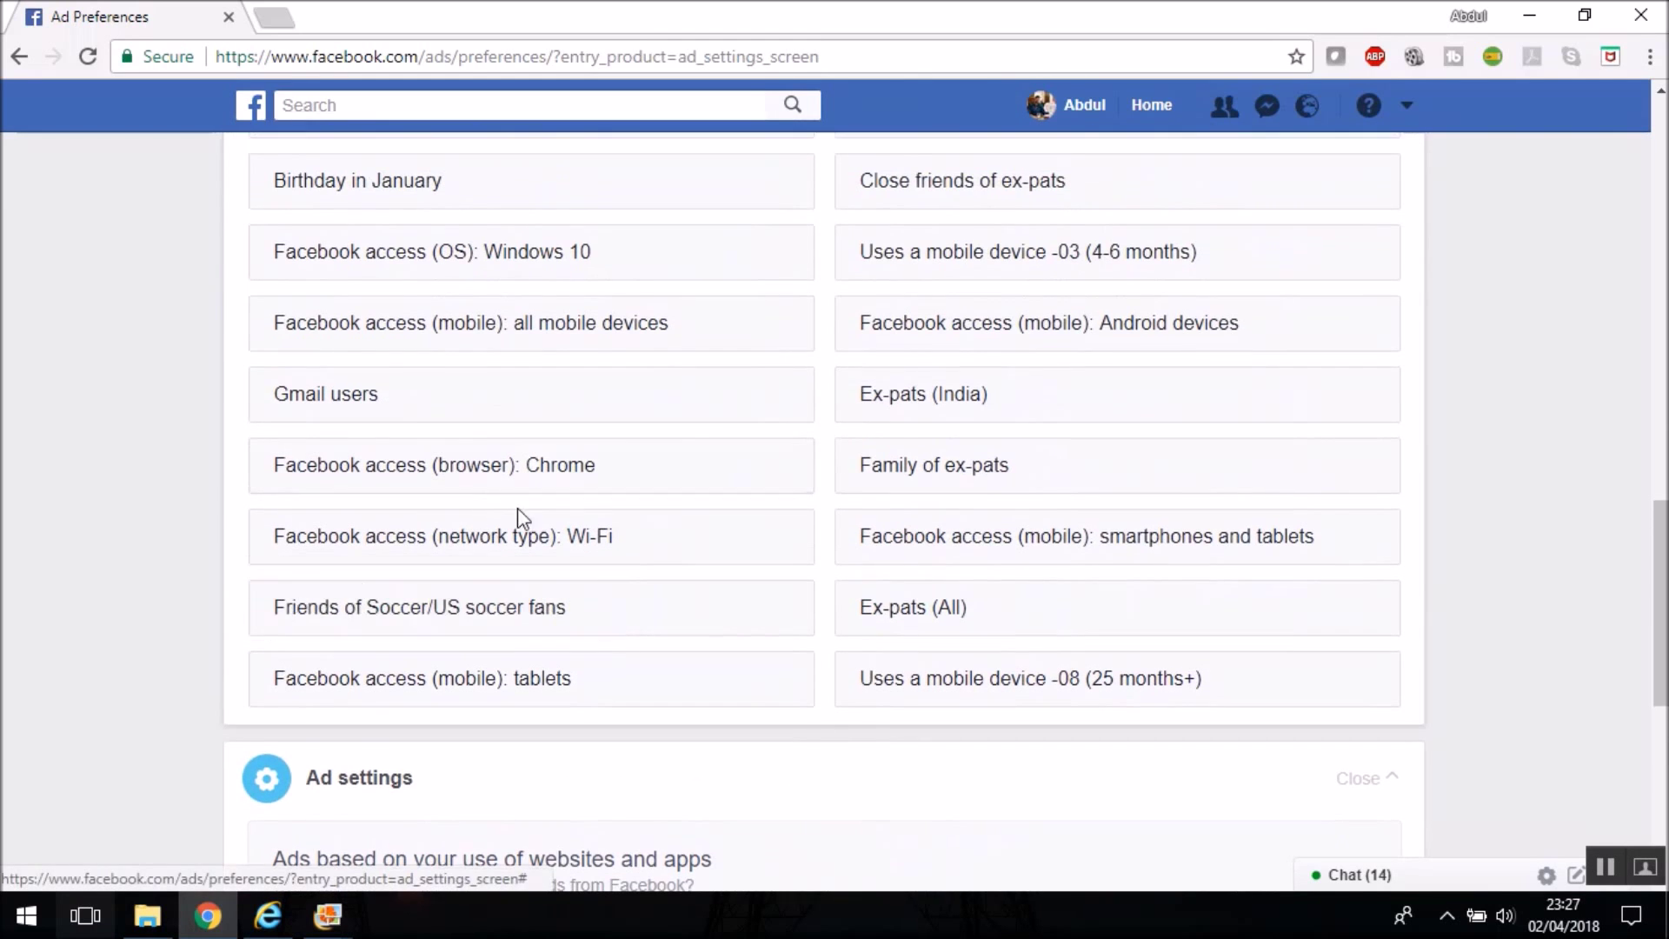
{"action": "mouse_move", "coordinate": [939, 460]}
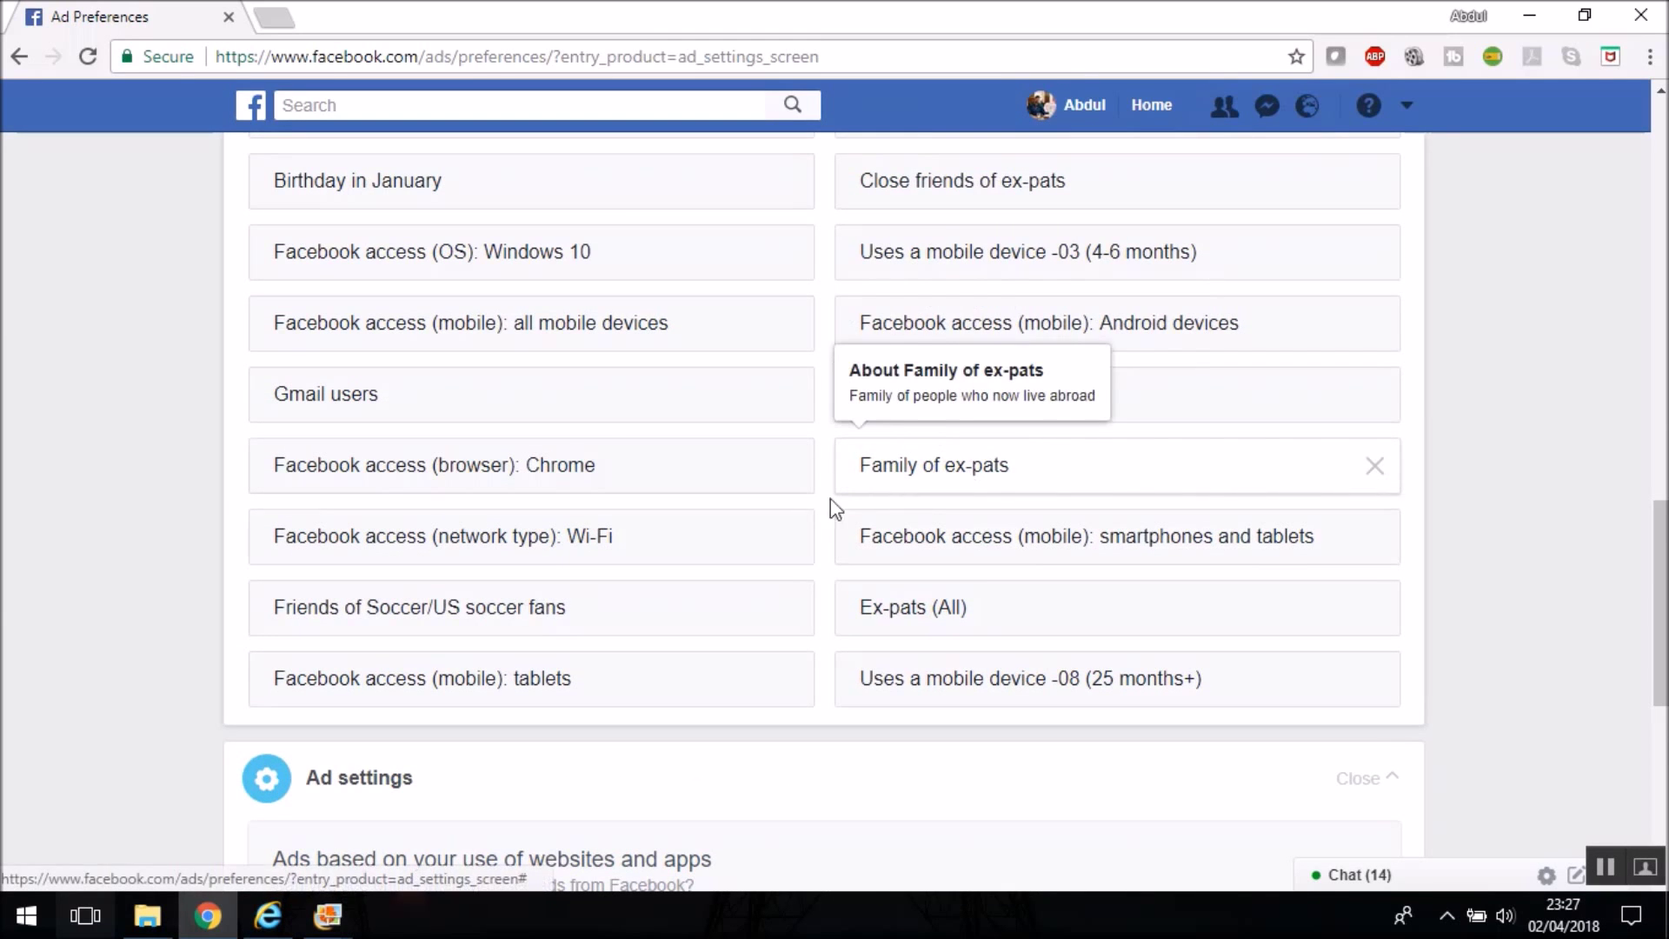
{"action": "scroll", "coordinate": [880, 526], "scroll_direction": "up", "scroll_amount": 2}
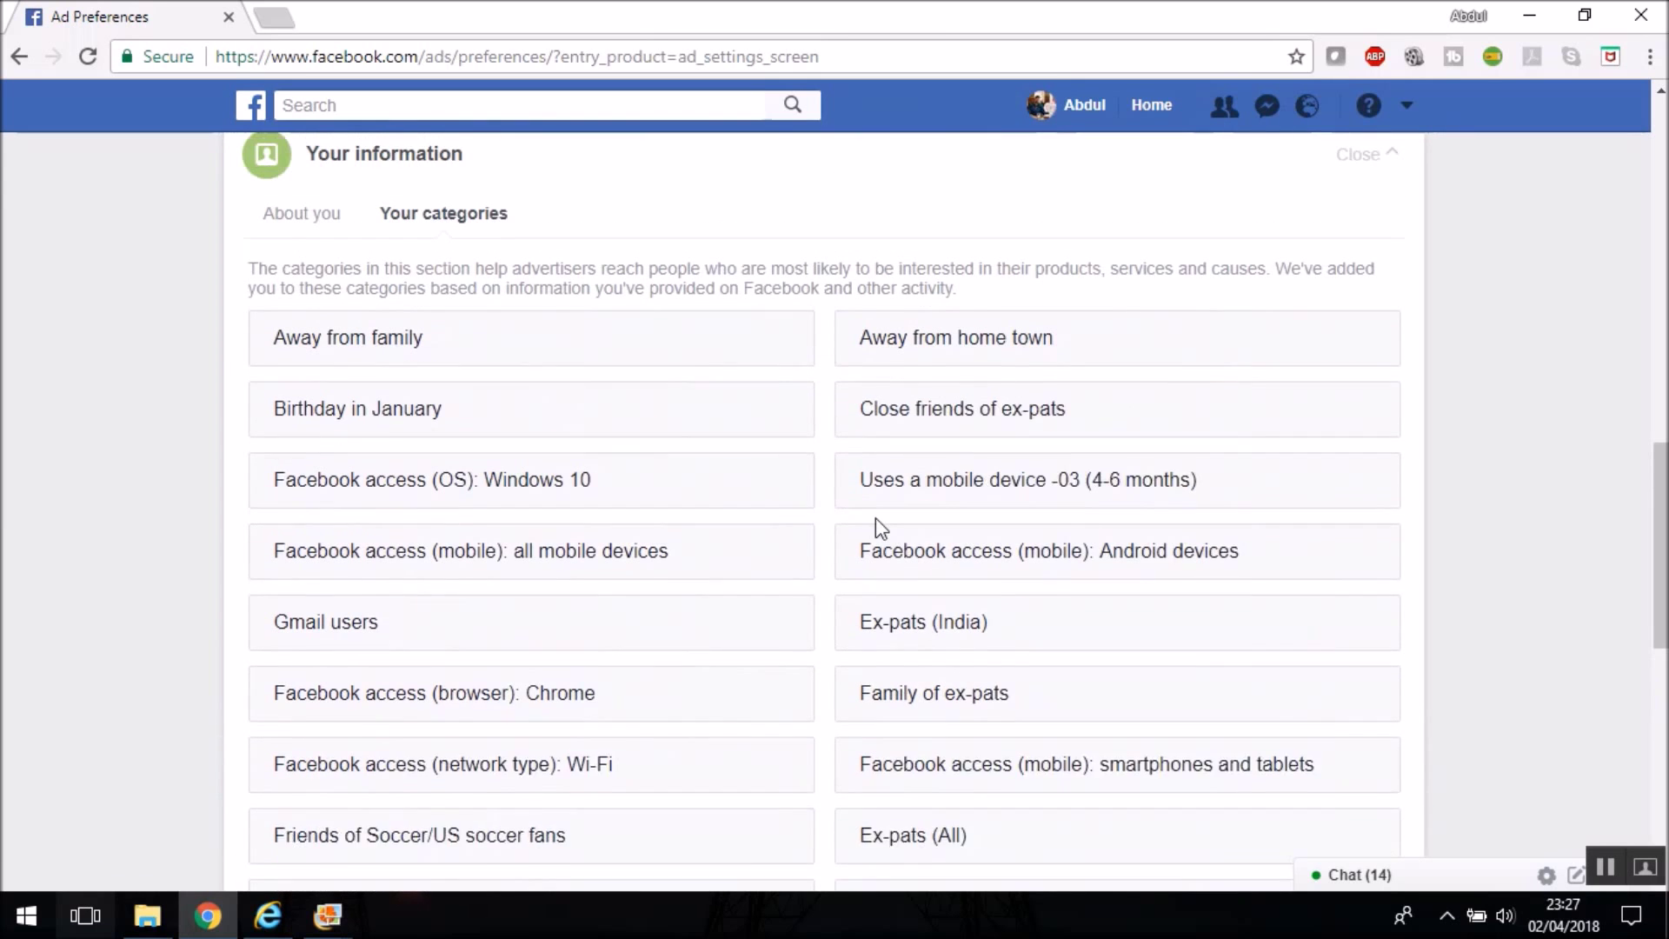
{"action": "mouse_move", "coordinate": [868, 522]}
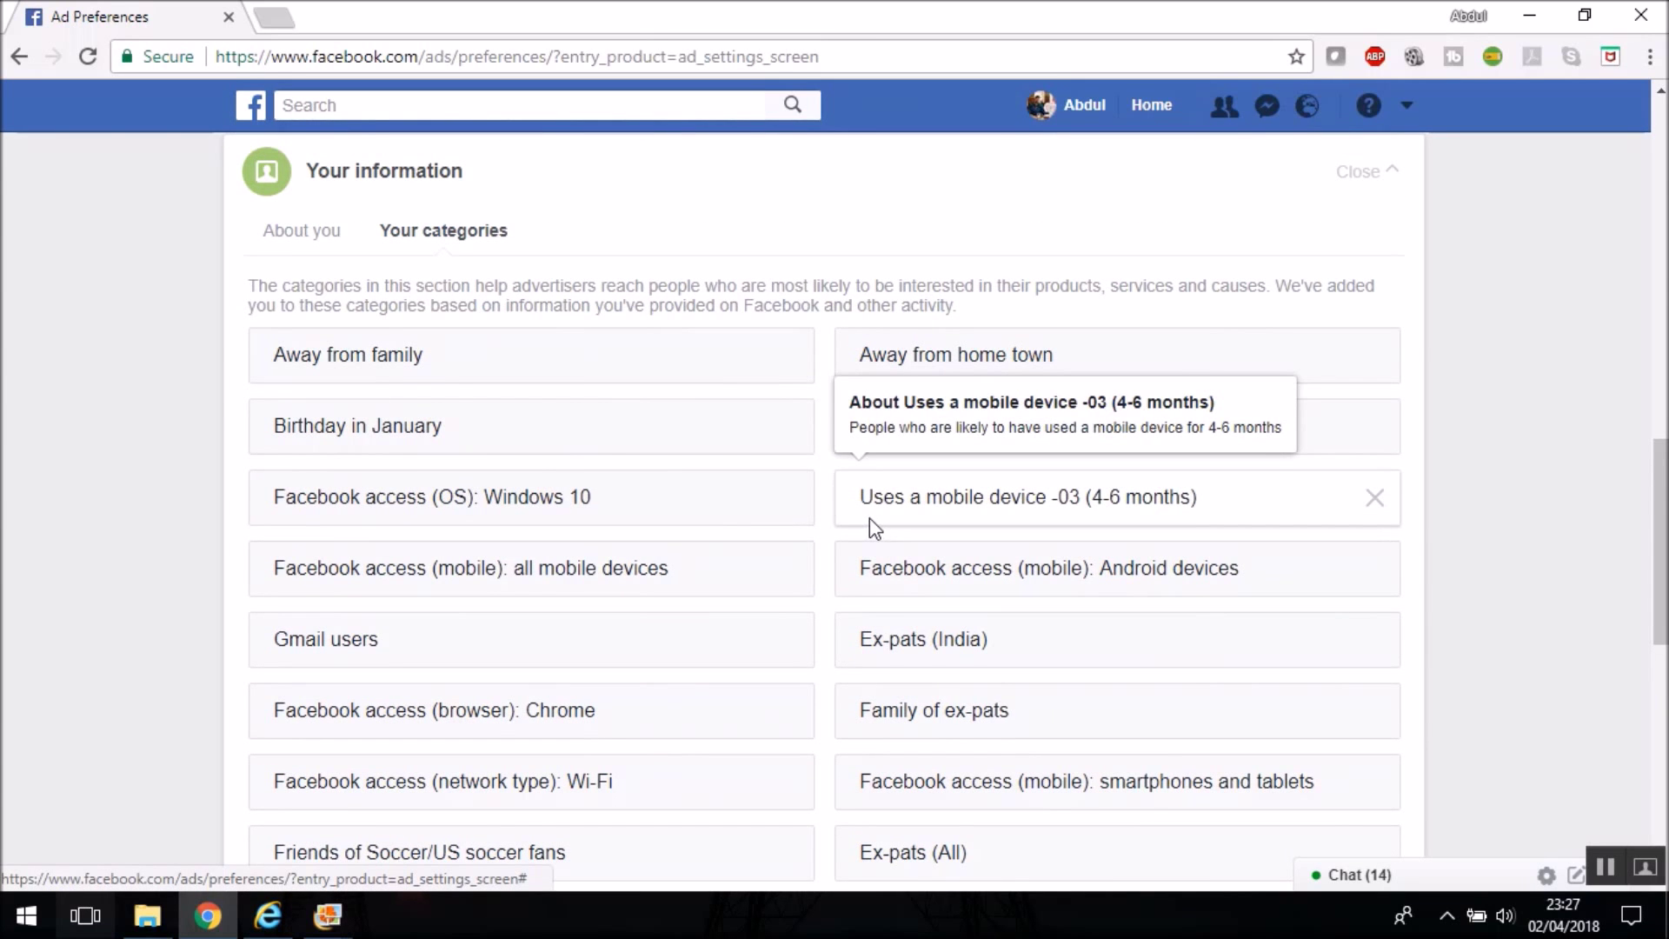
{"action": "scroll", "coordinate": [734, 544], "scroll_direction": "down", "scroll_amount": 3}
{"action": "scroll", "coordinate": [618, 503], "scroll_direction": "up", "scroll_amount": 3}
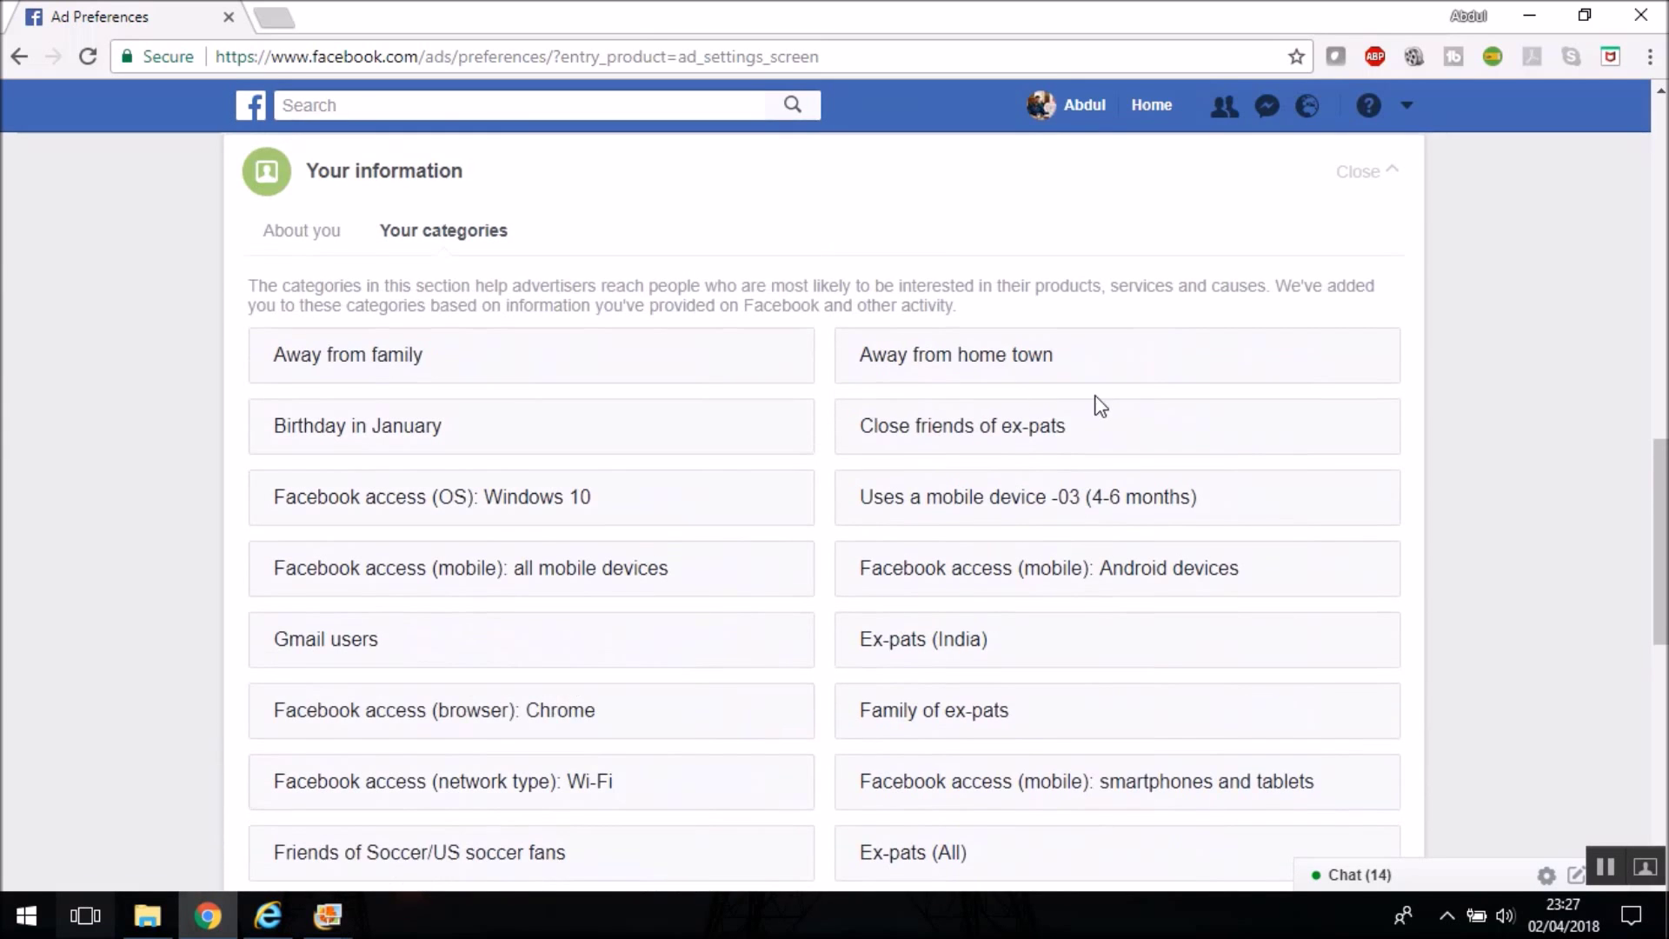
{"action": "mouse_move", "coordinate": [1379, 362]}
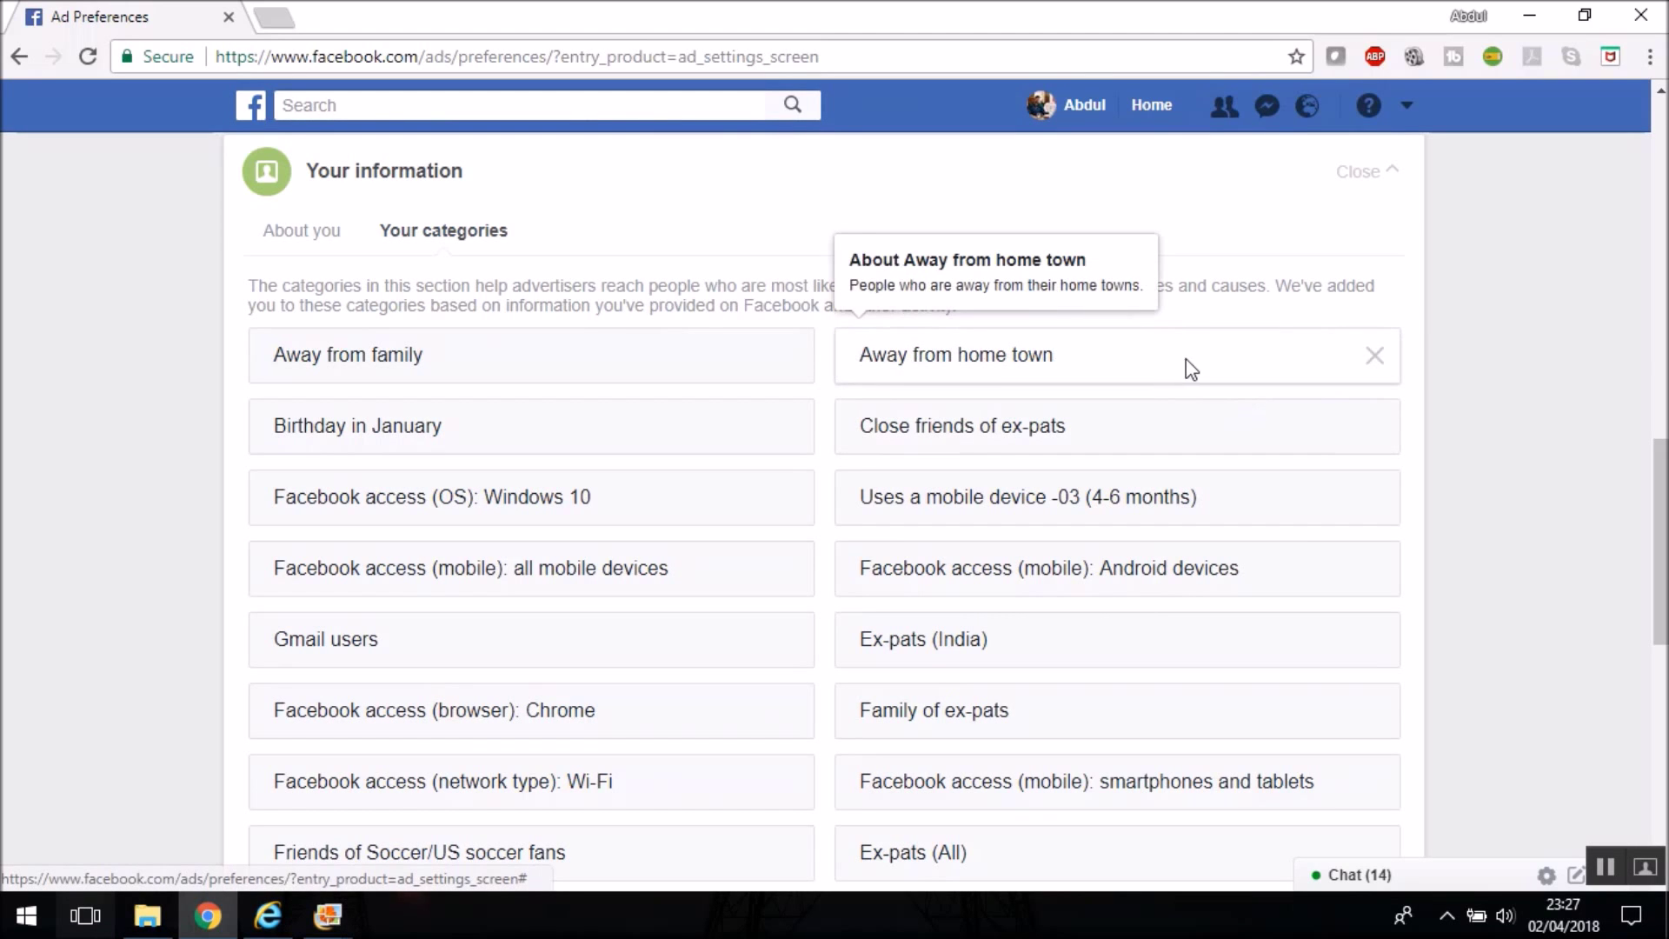
Remove Away from home town, Close friends of ex-pats and Uses a mobile device -03 (4-6 months)
{"action": "left_click", "coordinate": [1376, 356]}
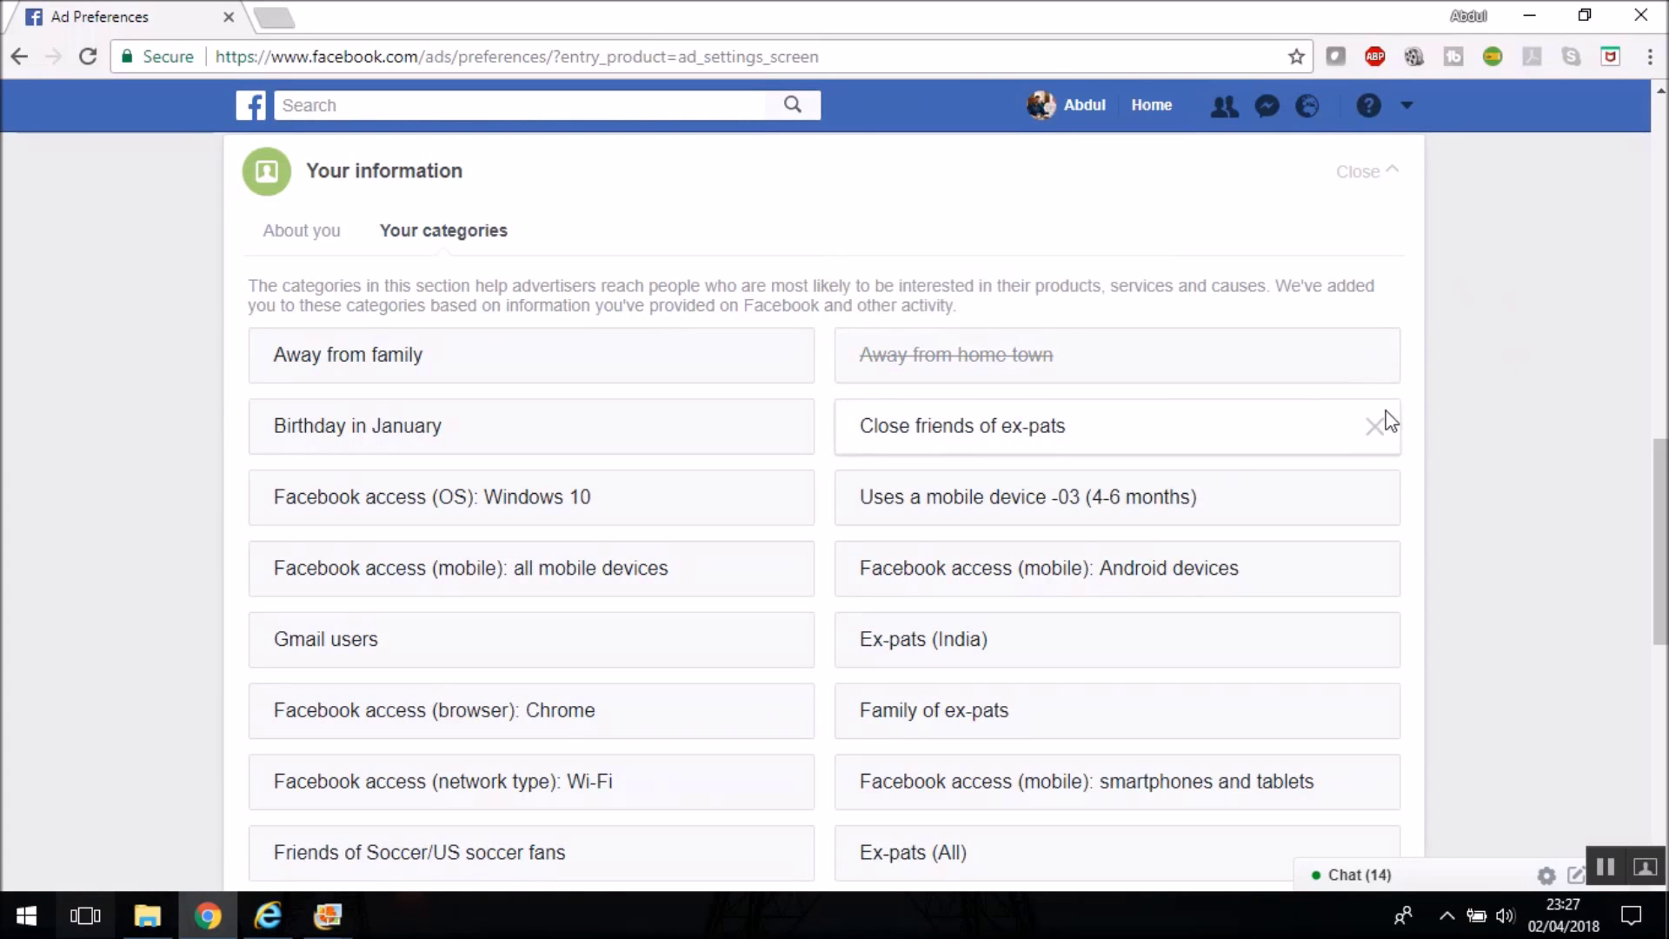
{"action": "left_click", "coordinate": [1373, 426]}
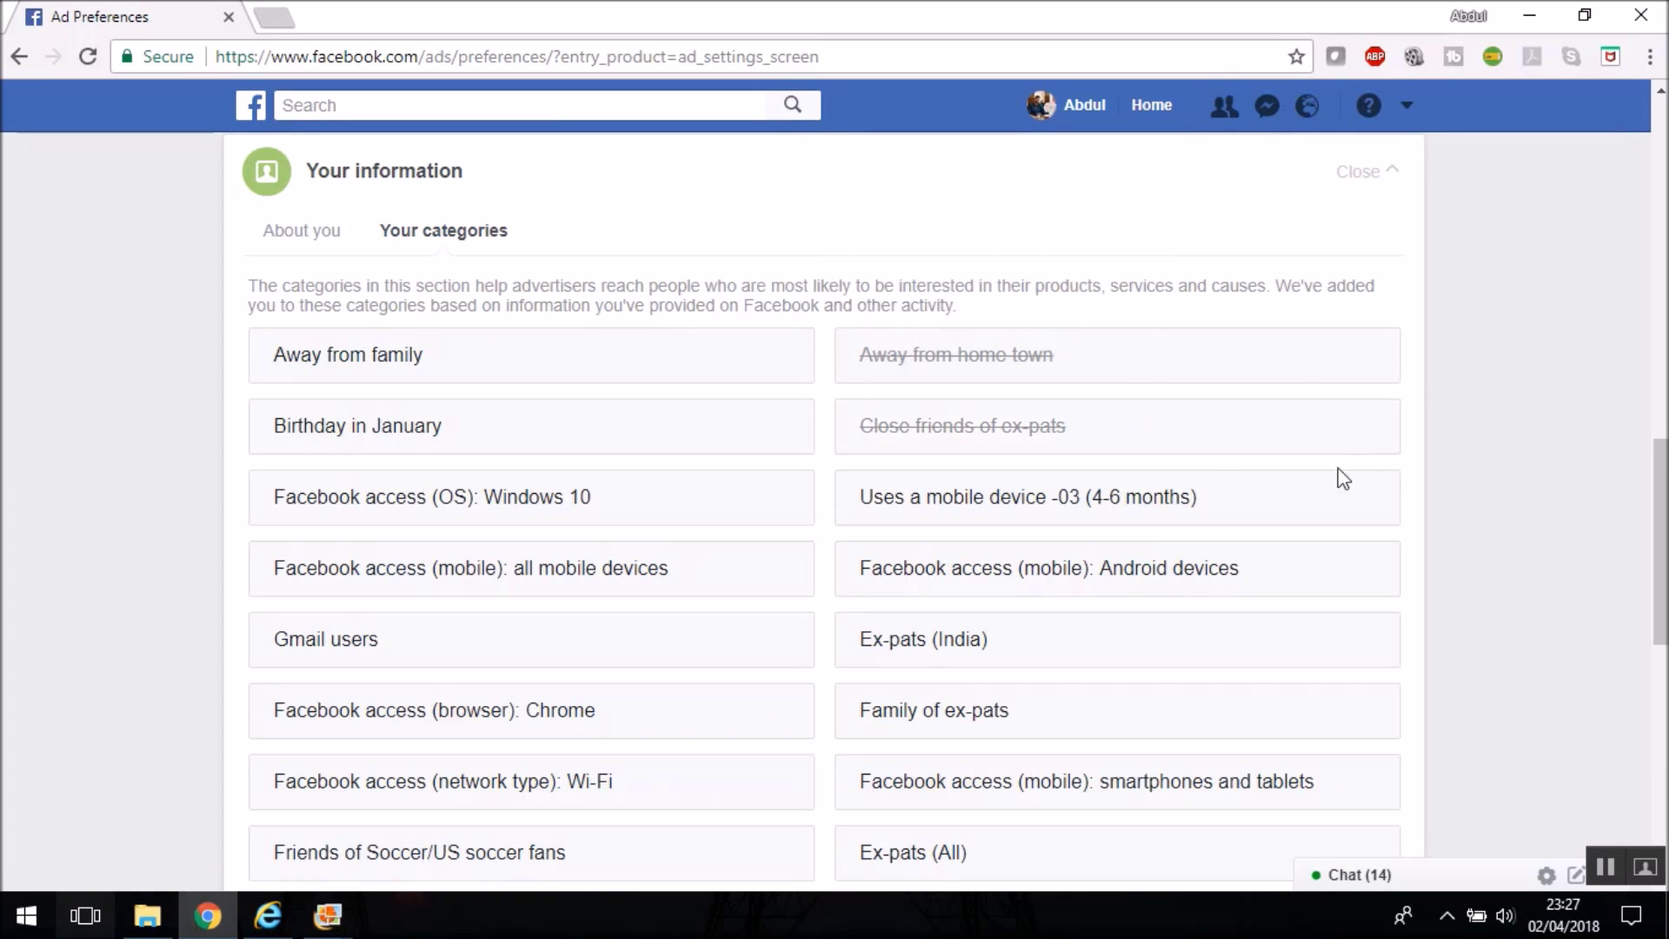
{"action": "left_click", "coordinate": [1372, 498]}
{"action": "scroll", "coordinate": [1156, 530], "scroll_direction": "down", "scroll_amount": 4}
{"action": "scroll", "coordinate": [1130, 502], "scroll_direction": "down", "scroll_amount": 2}
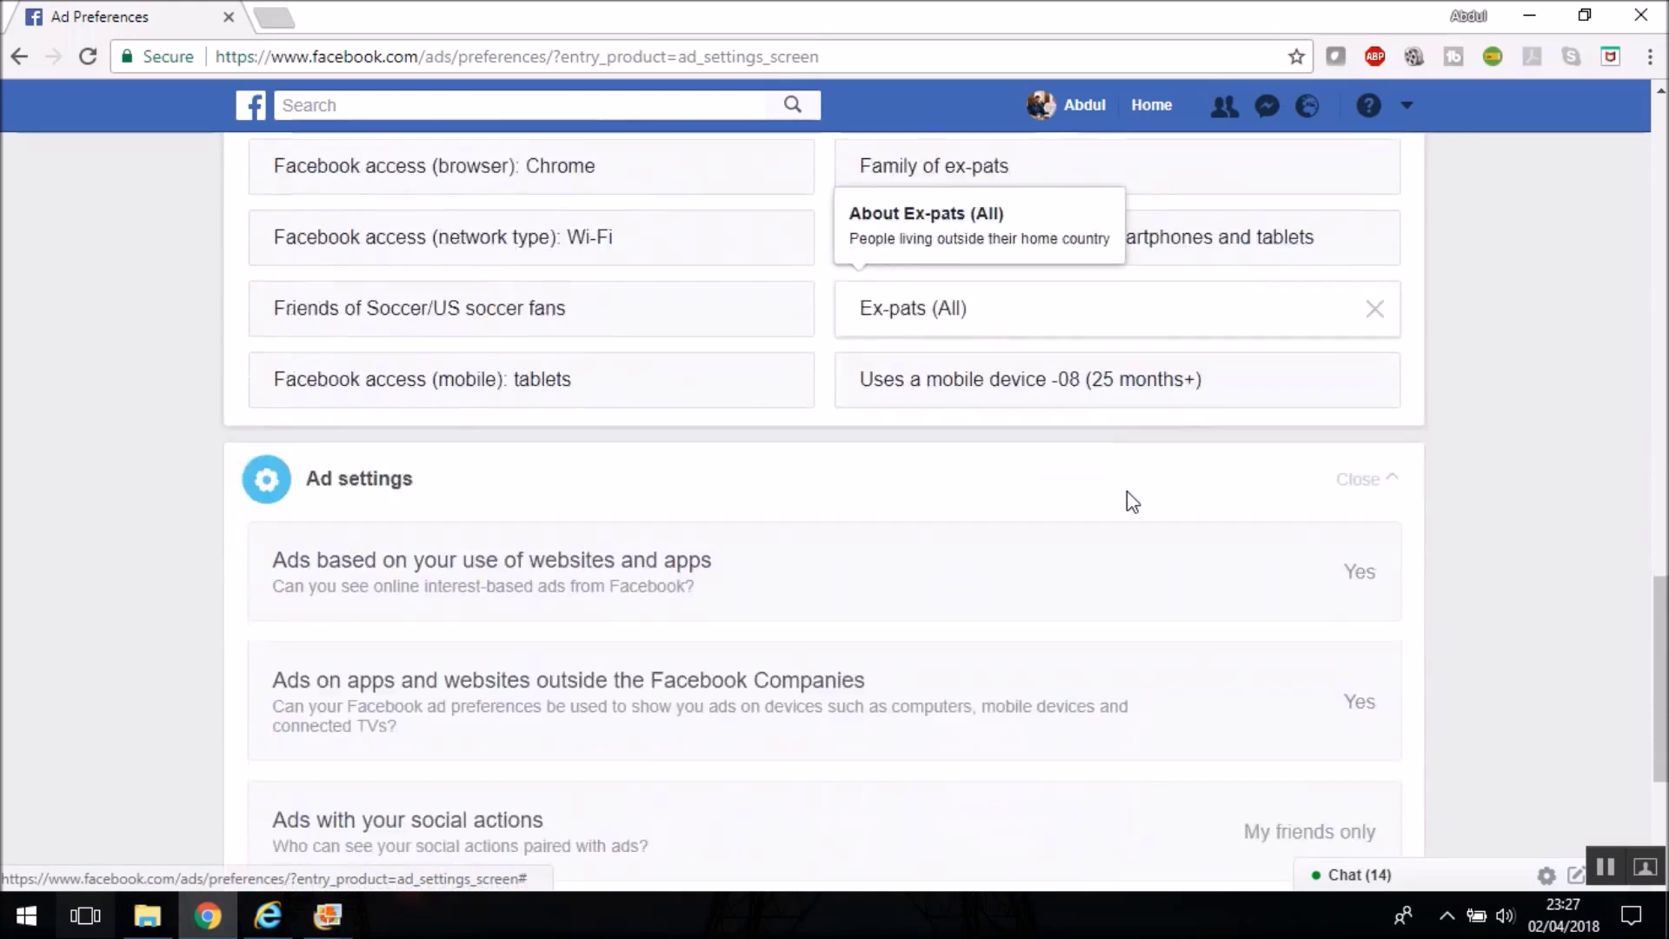
{"action": "scroll", "coordinate": [1130, 502], "scroll_direction": "up", "scroll_amount": 4}
{"action": "scroll", "coordinate": [1130, 501], "scroll_direction": "down", "scroll_amount": 2}
{"action": "scroll", "coordinate": [1130, 501], "scroll_direction": "up", "scroll_amount": 7}
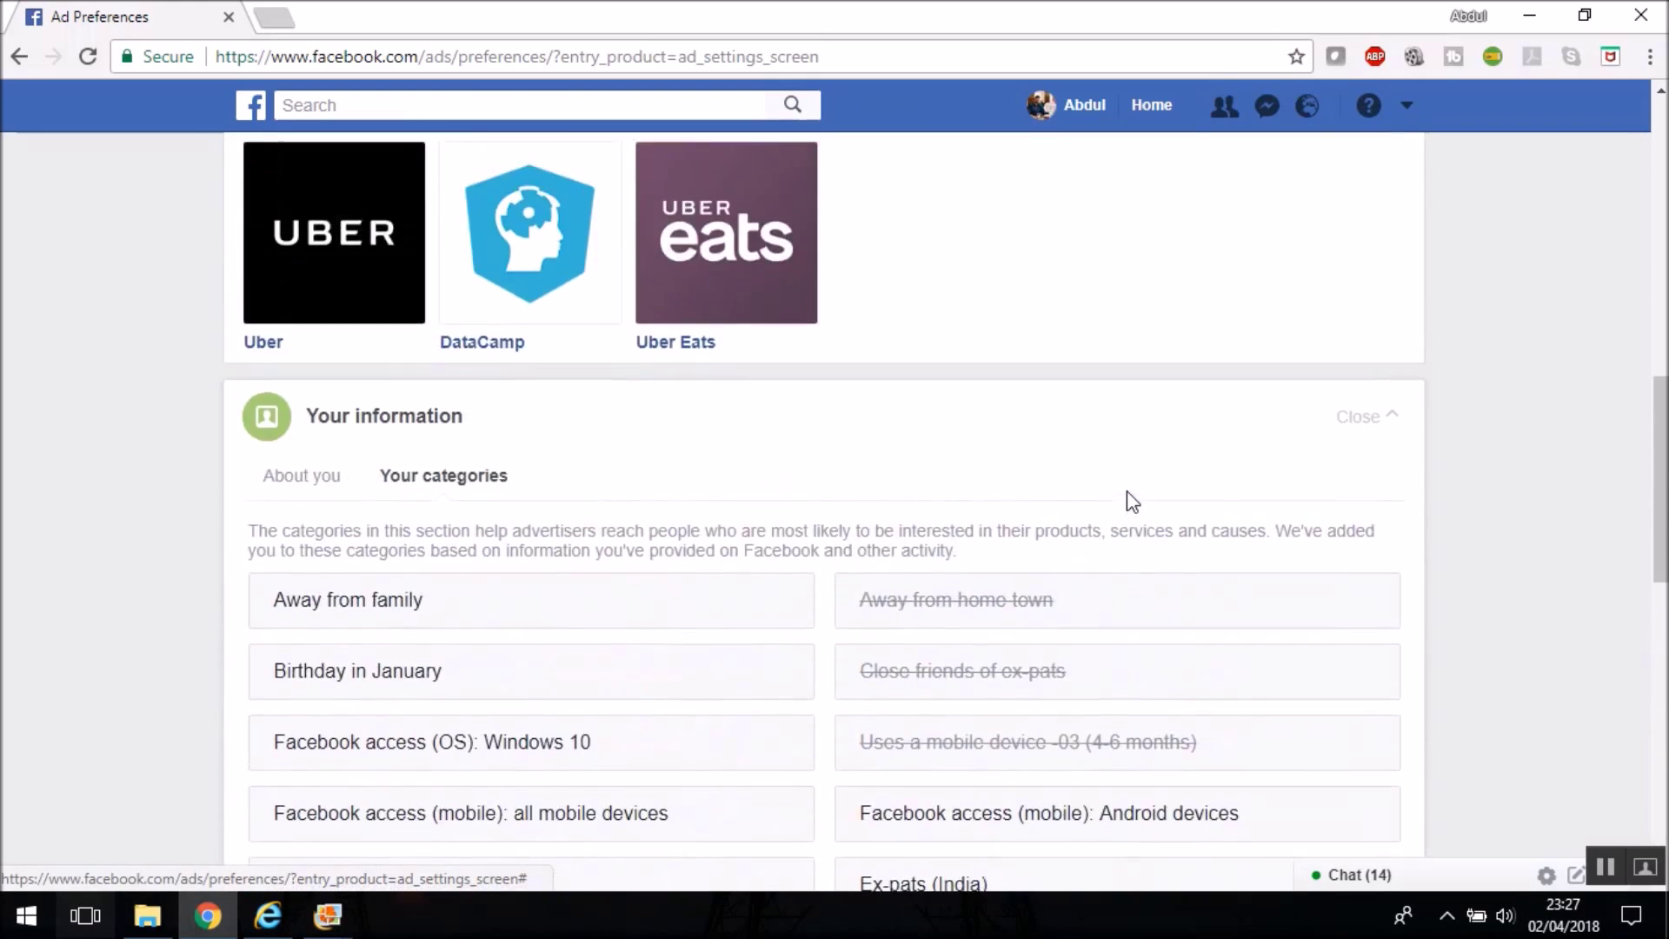
{"action": "scroll", "coordinate": [1130, 502], "scroll_direction": "down", "scroll_amount": 2}
{"action": "scroll", "coordinate": [1128, 509], "scroll_direction": "up", "scroll_amount": 10}
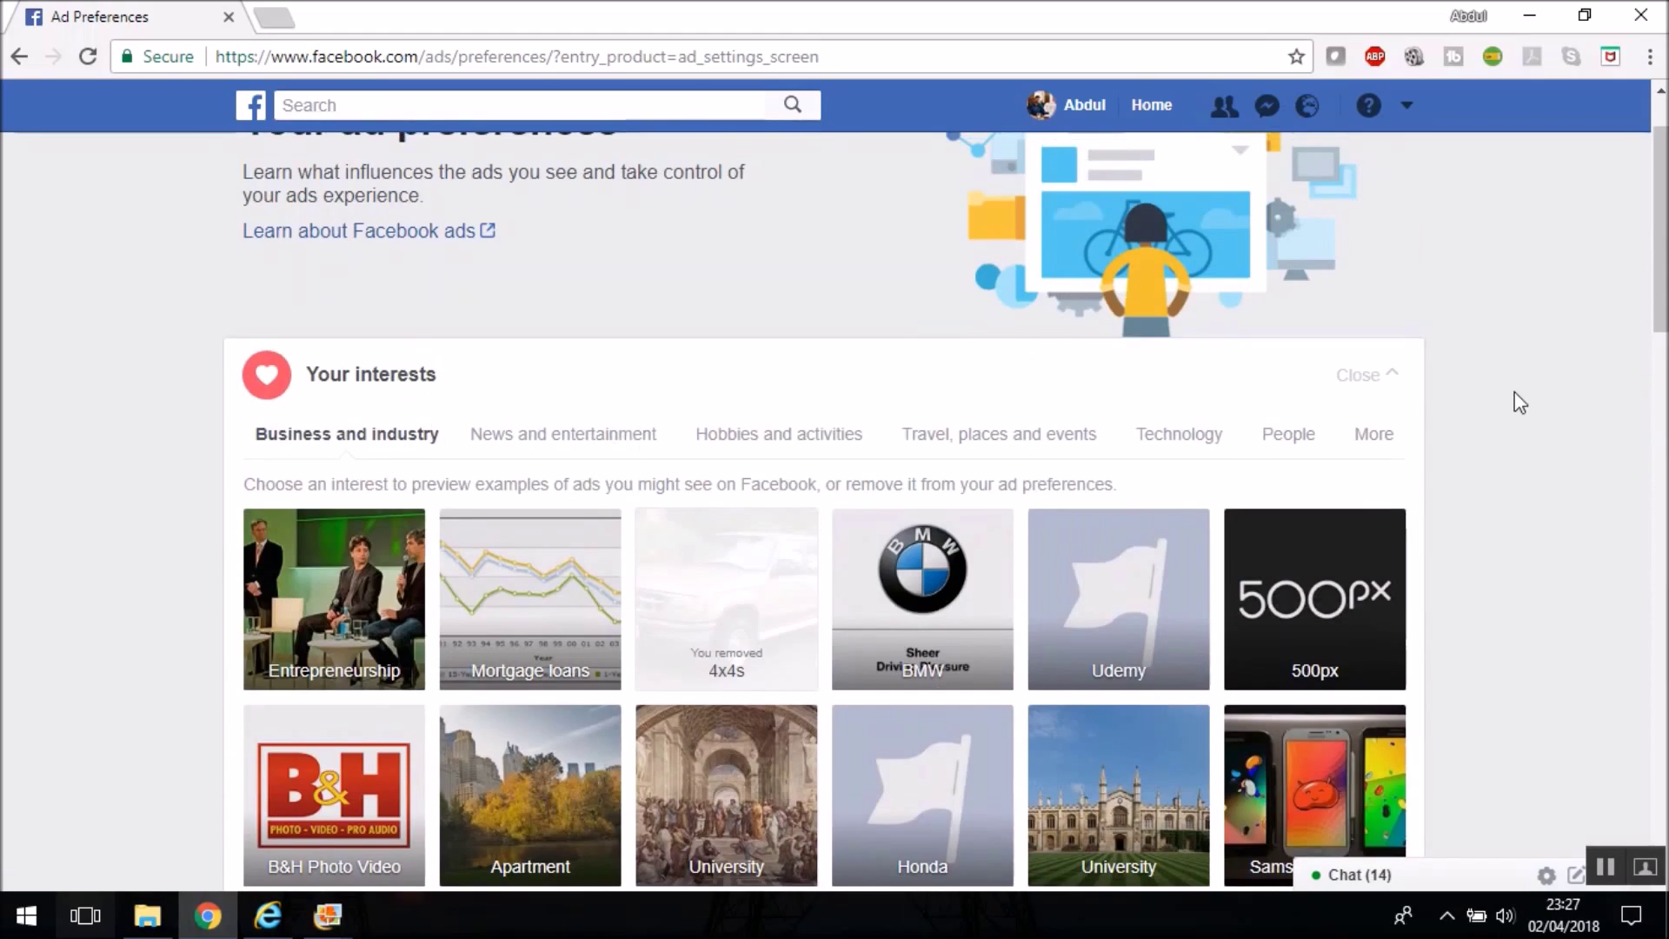
{"action": "scroll", "coordinate": [1249, 391], "scroll_direction": "up", "scroll_amount": 1}
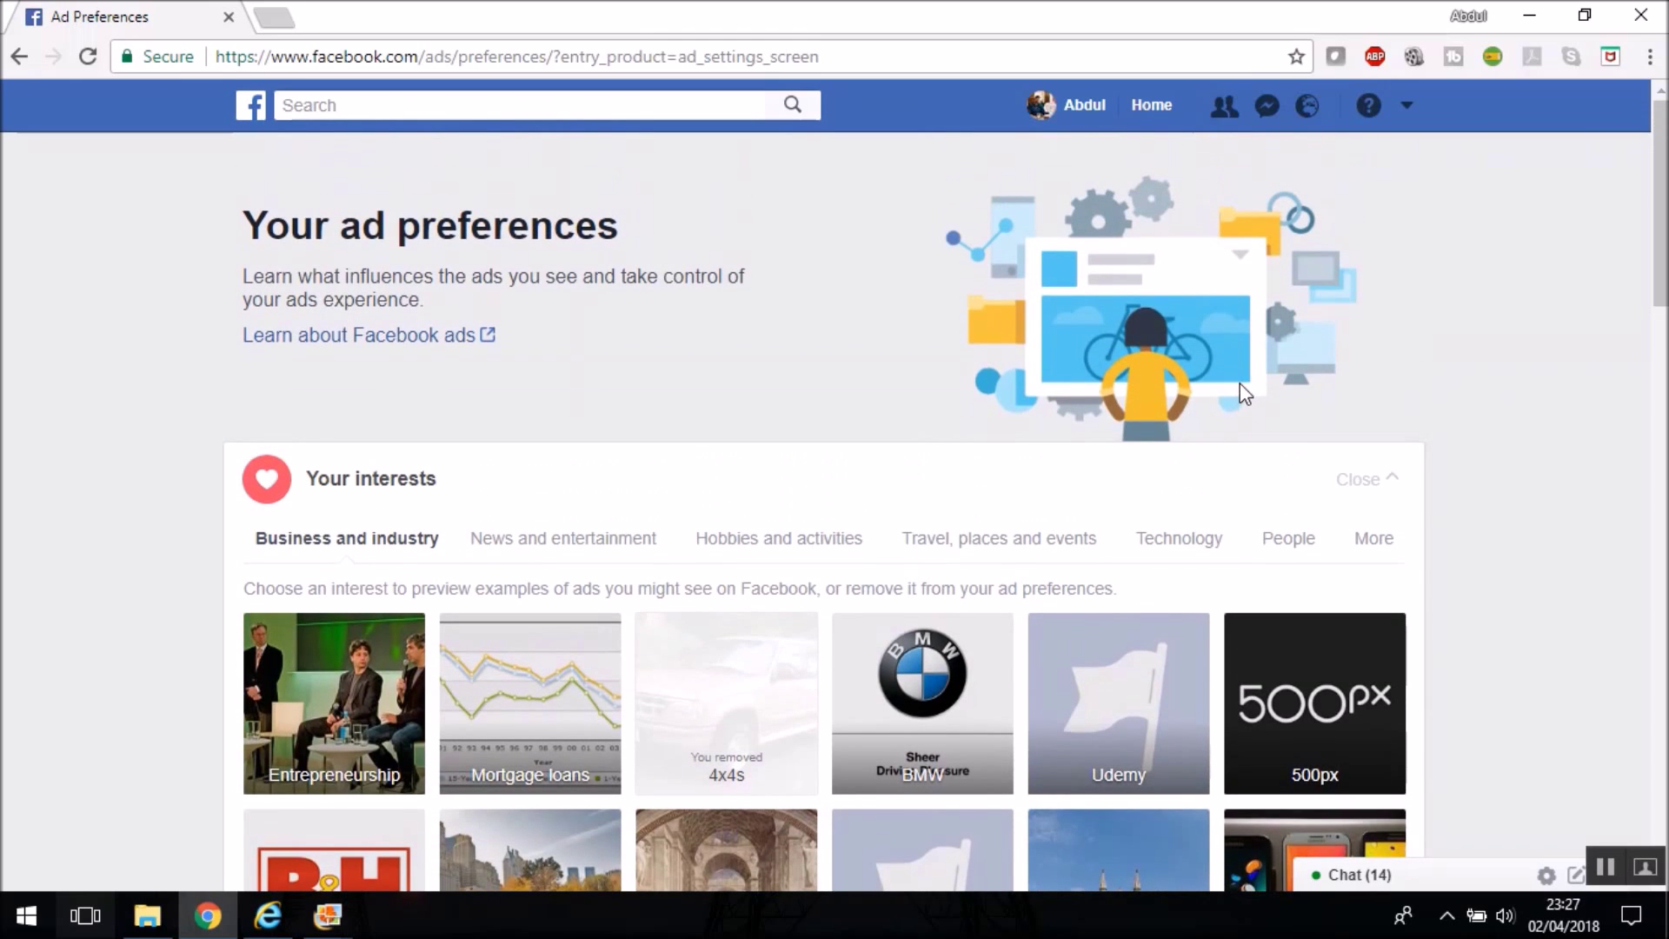
Go to Settings from the header menu and open the Apps page
{"action": "left_click", "coordinate": [1407, 106]}
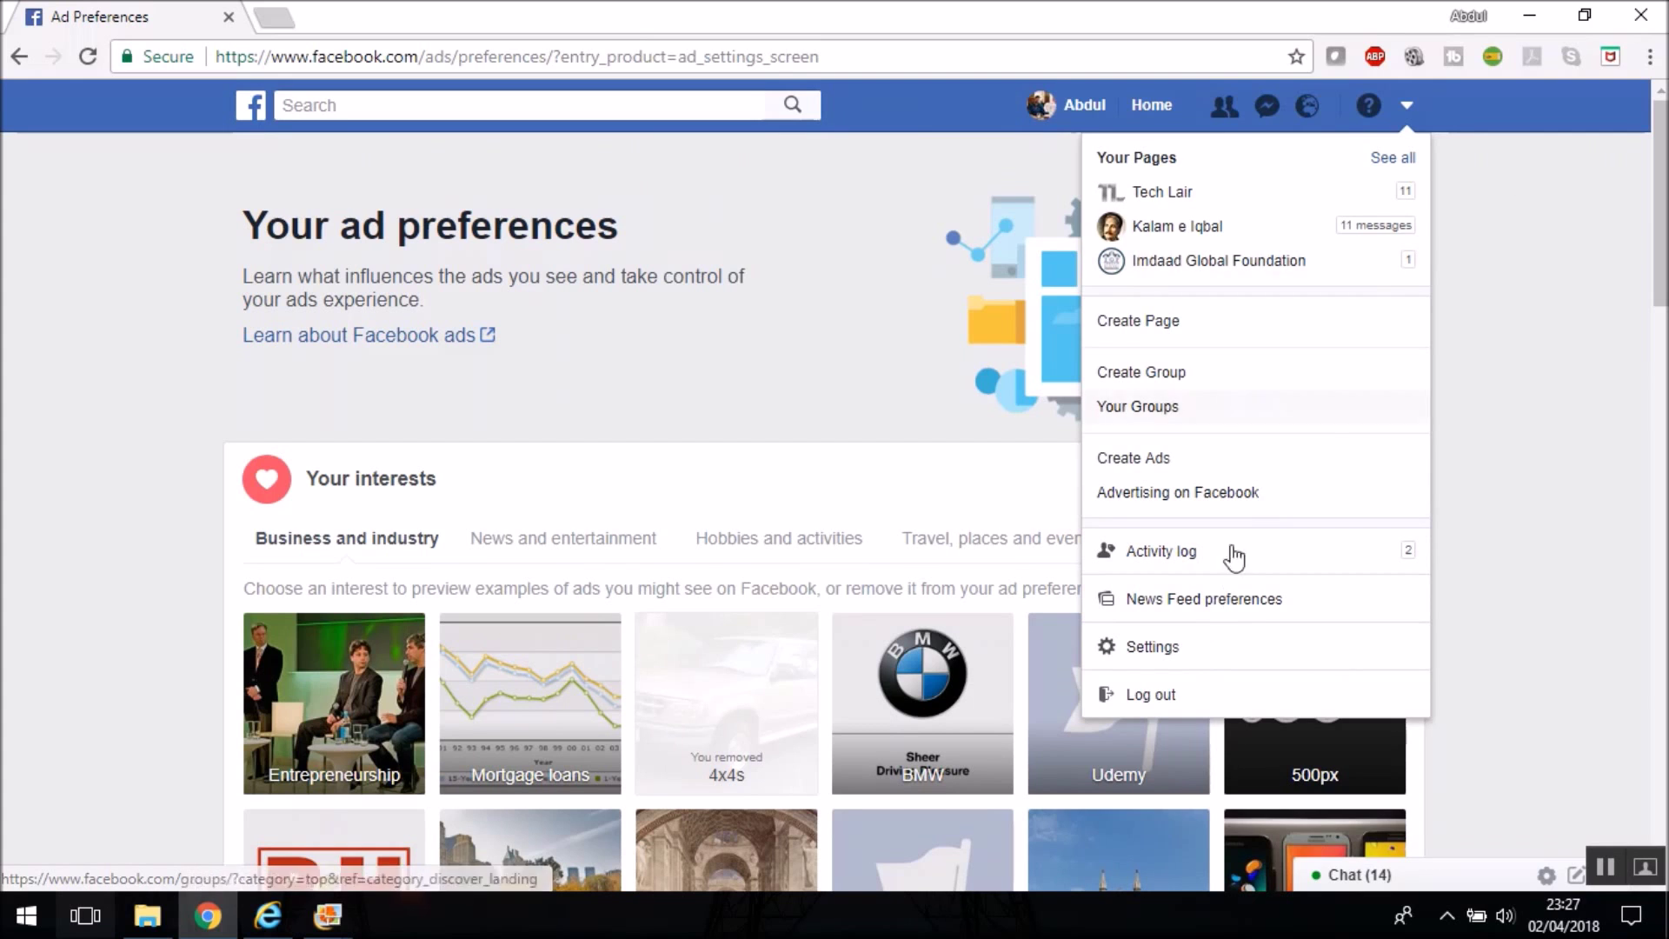
{"action": "left_click", "coordinate": [1186, 653]}
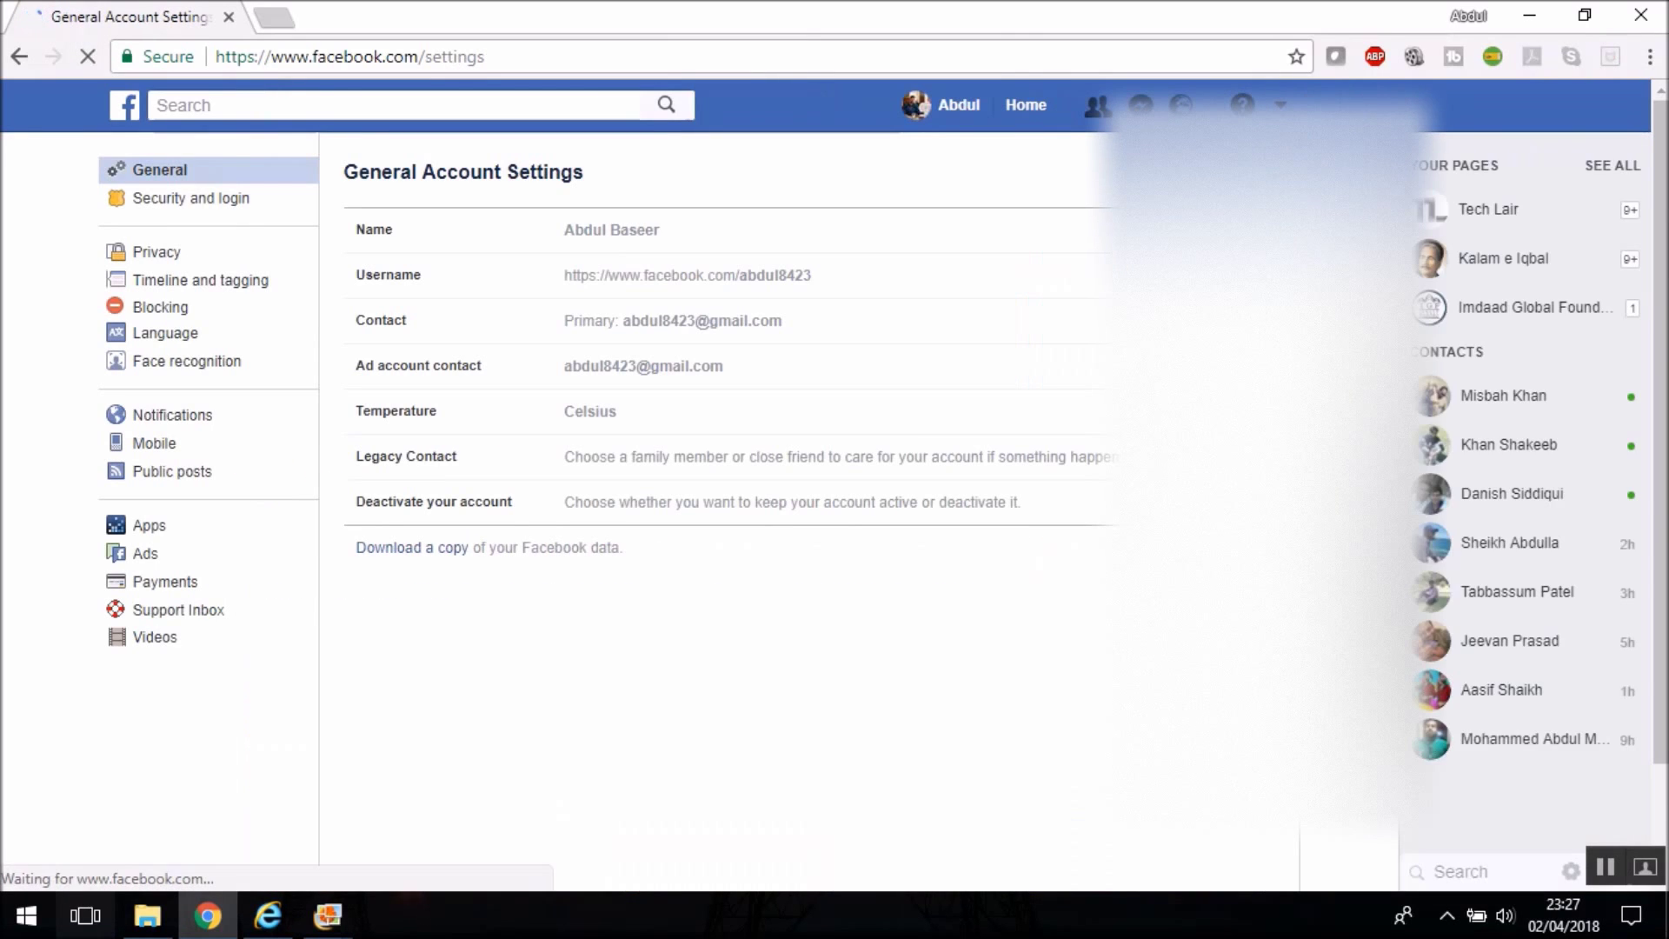
{"action": "left_click", "coordinate": [169, 536]}
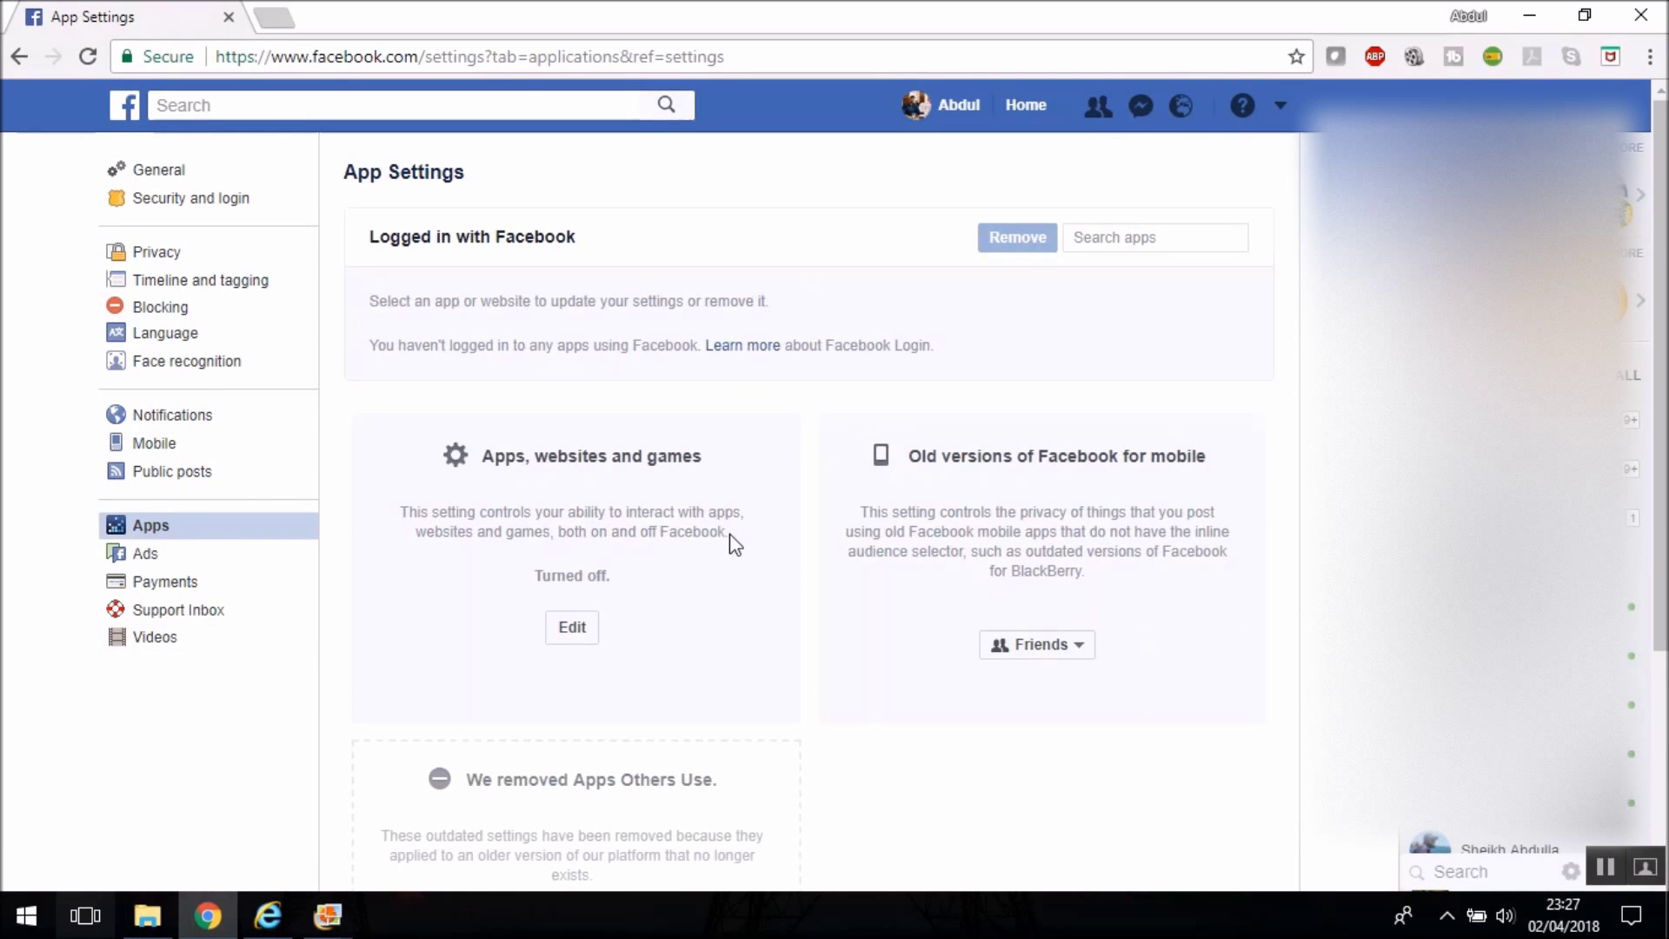
{"action": "scroll", "coordinate": [743, 419], "scroll_direction": "down", "scroll_amount": 4}
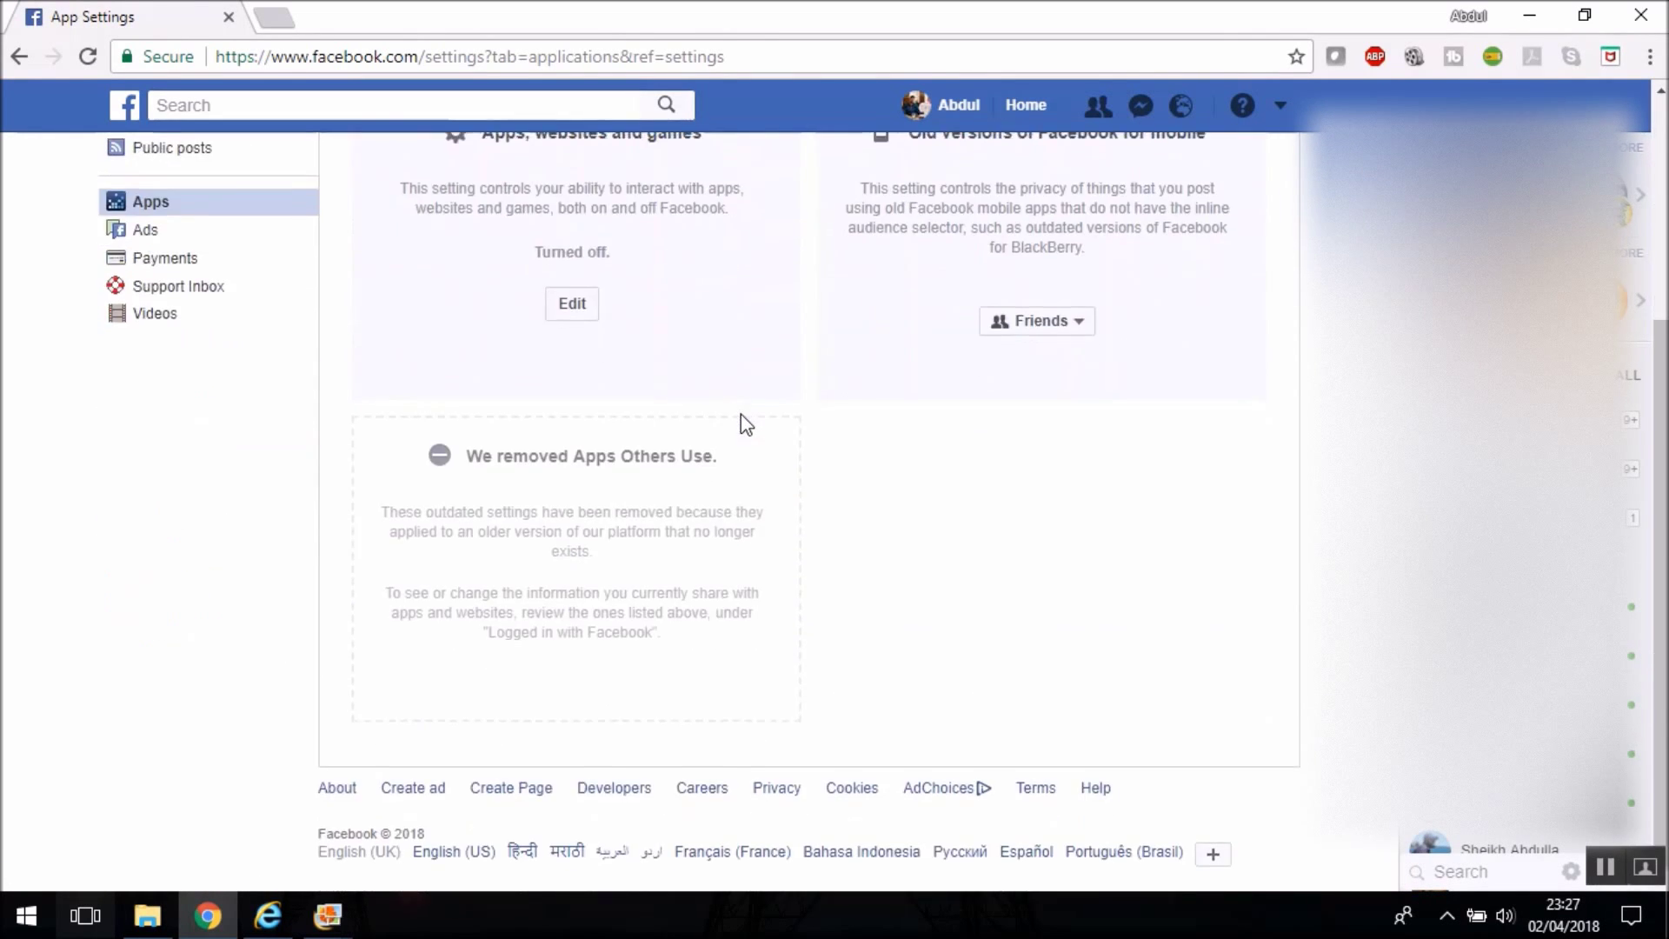
{"action": "left_click", "coordinate": [149, 526]}
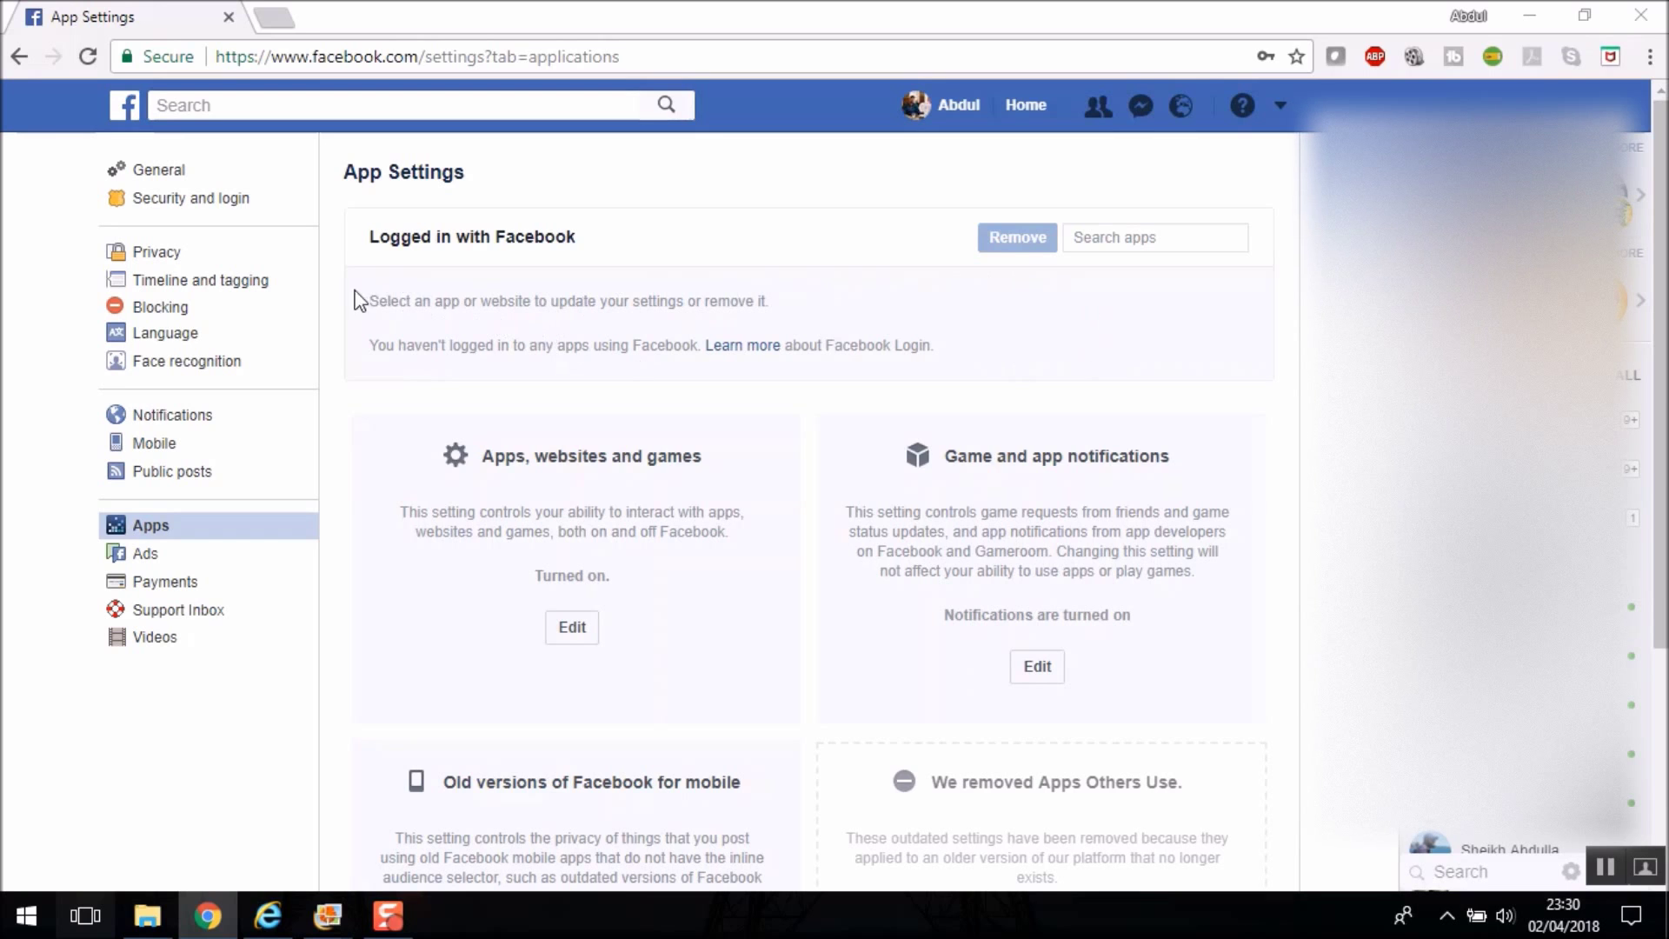
{"action": "left_click_drag", "start_coordinate": [361, 296], "coordinate": [1025, 339]}
{"action": "left_click", "coordinate": [1007, 349]}
{"action": "left_click_drag", "start_coordinate": [955, 359], "coordinate": [368, 288]}
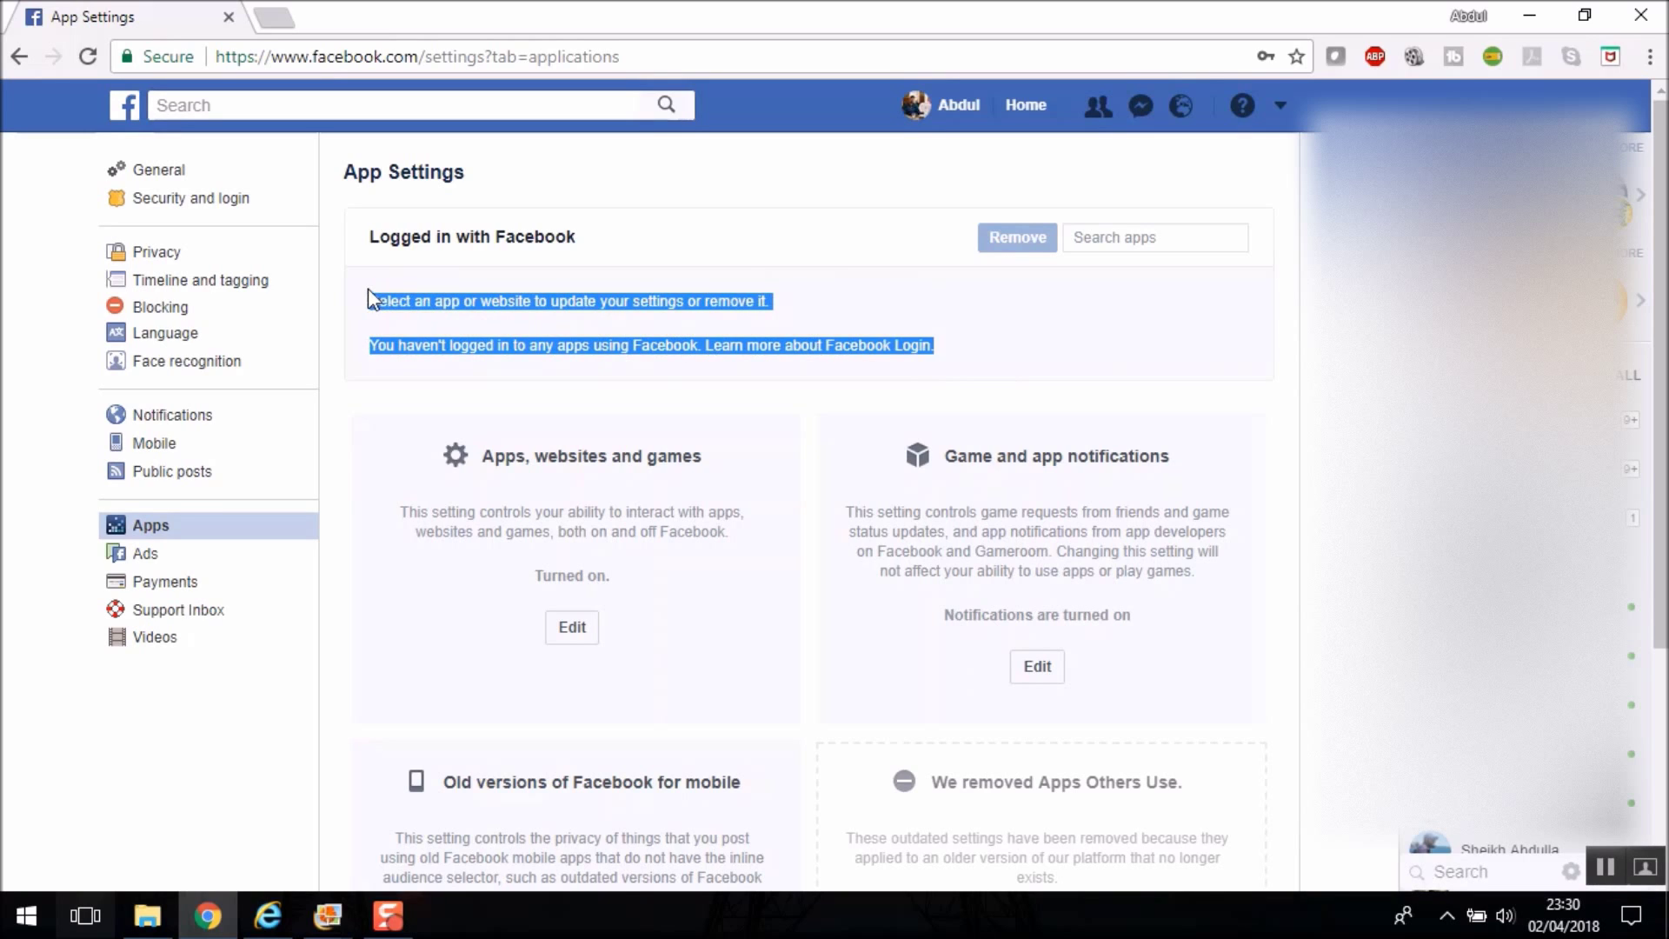
{"action": "left_click", "coordinate": [910, 290]}
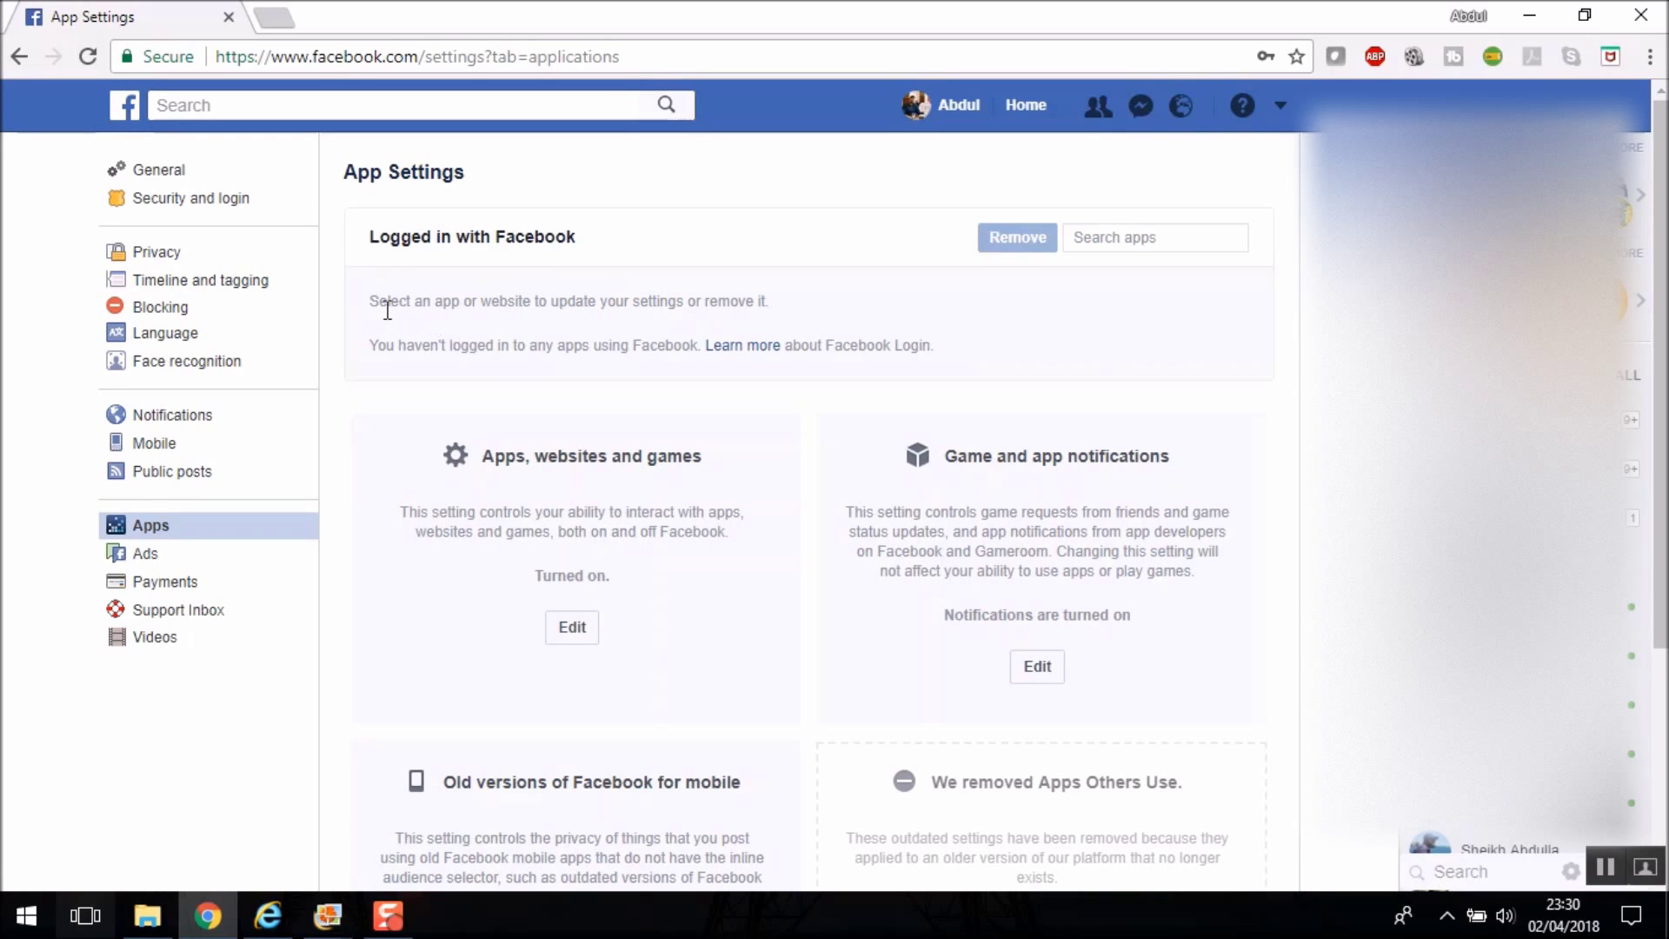
{"action": "left_click_drag", "start_coordinate": [371, 302], "coordinate": [977, 357]}
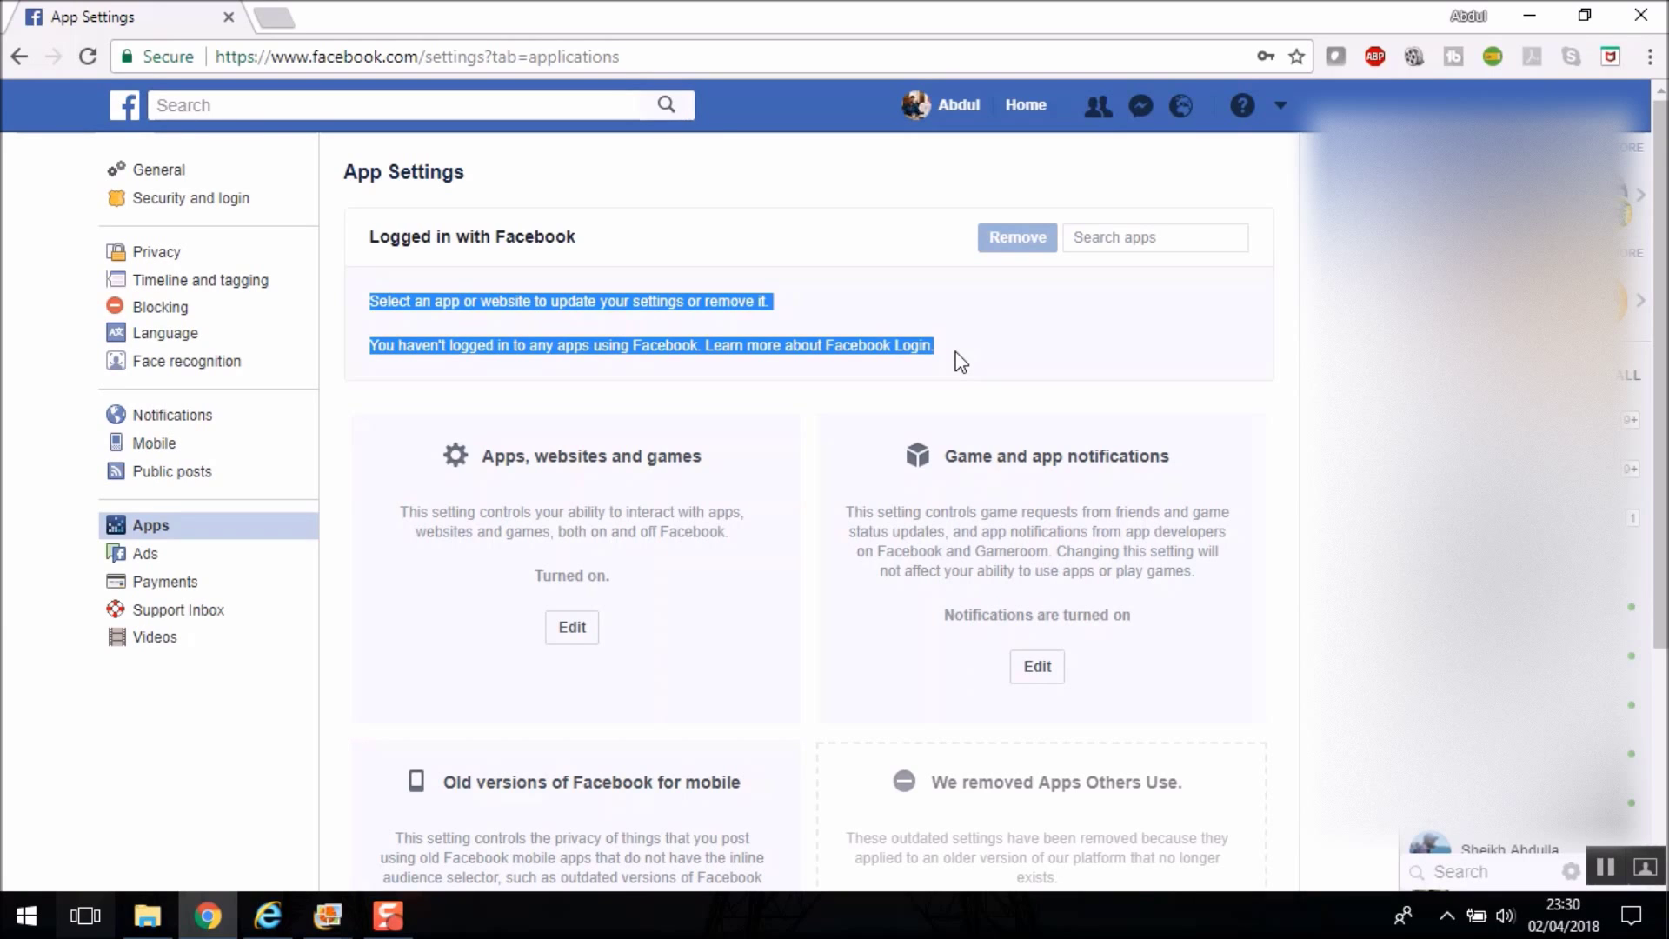
{"action": "left_click", "coordinate": [935, 333]}
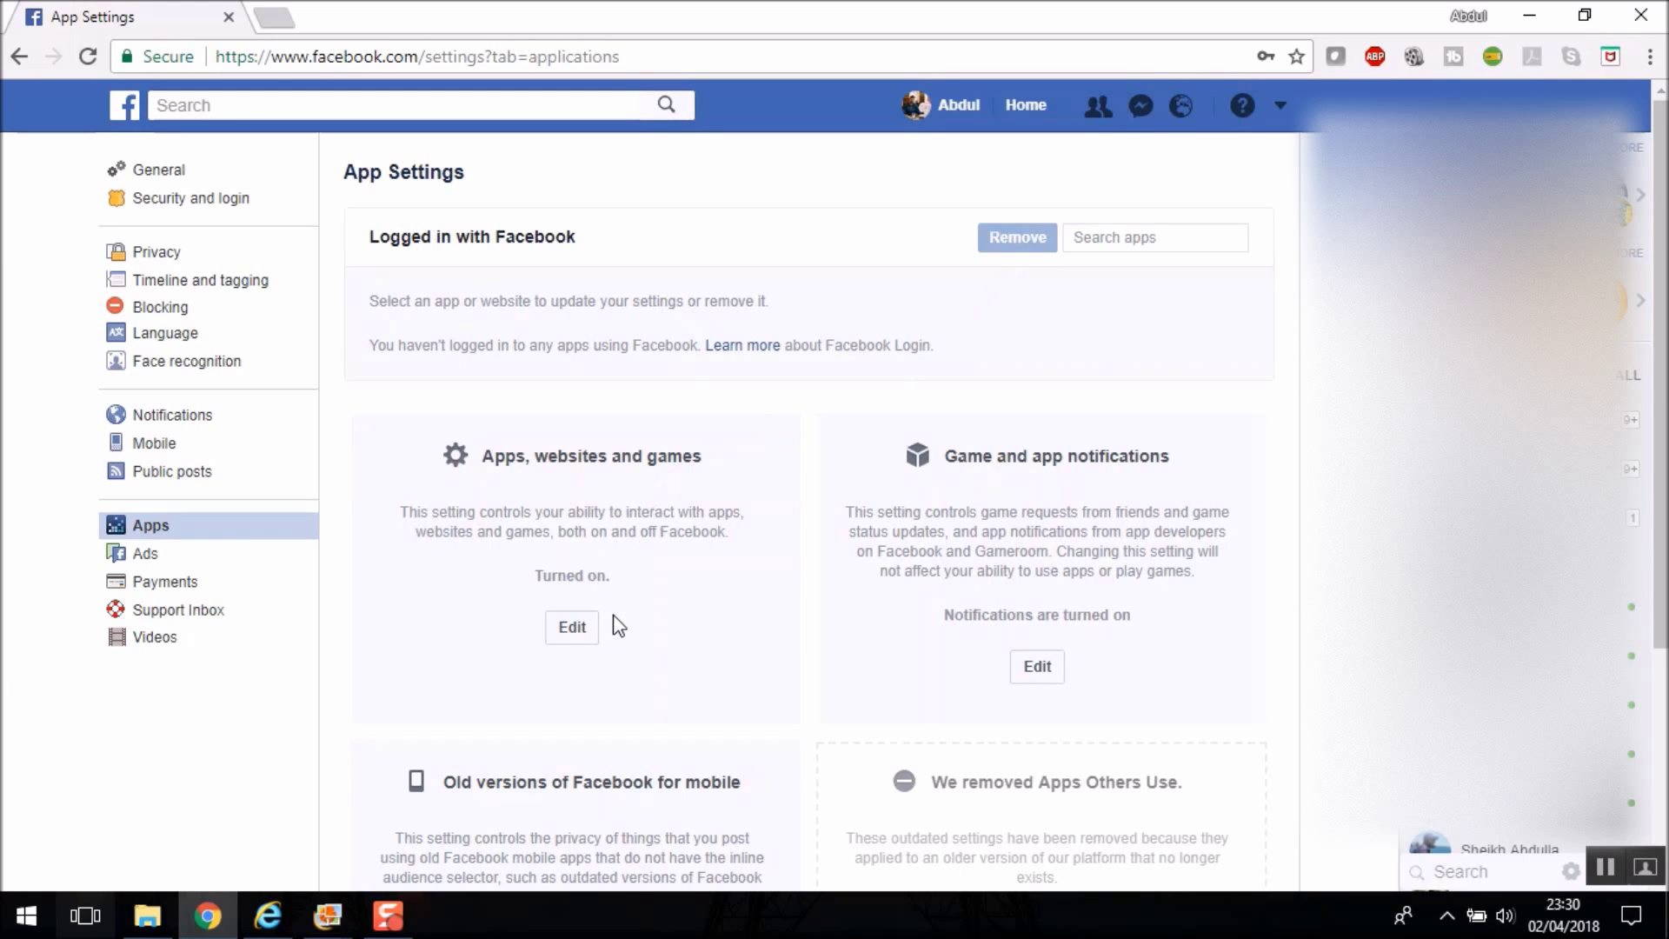
Edit the Apps, websites and games setting and turn it off
{"action": "left_click_drag", "start_coordinate": [483, 456], "coordinate": [717, 448]}
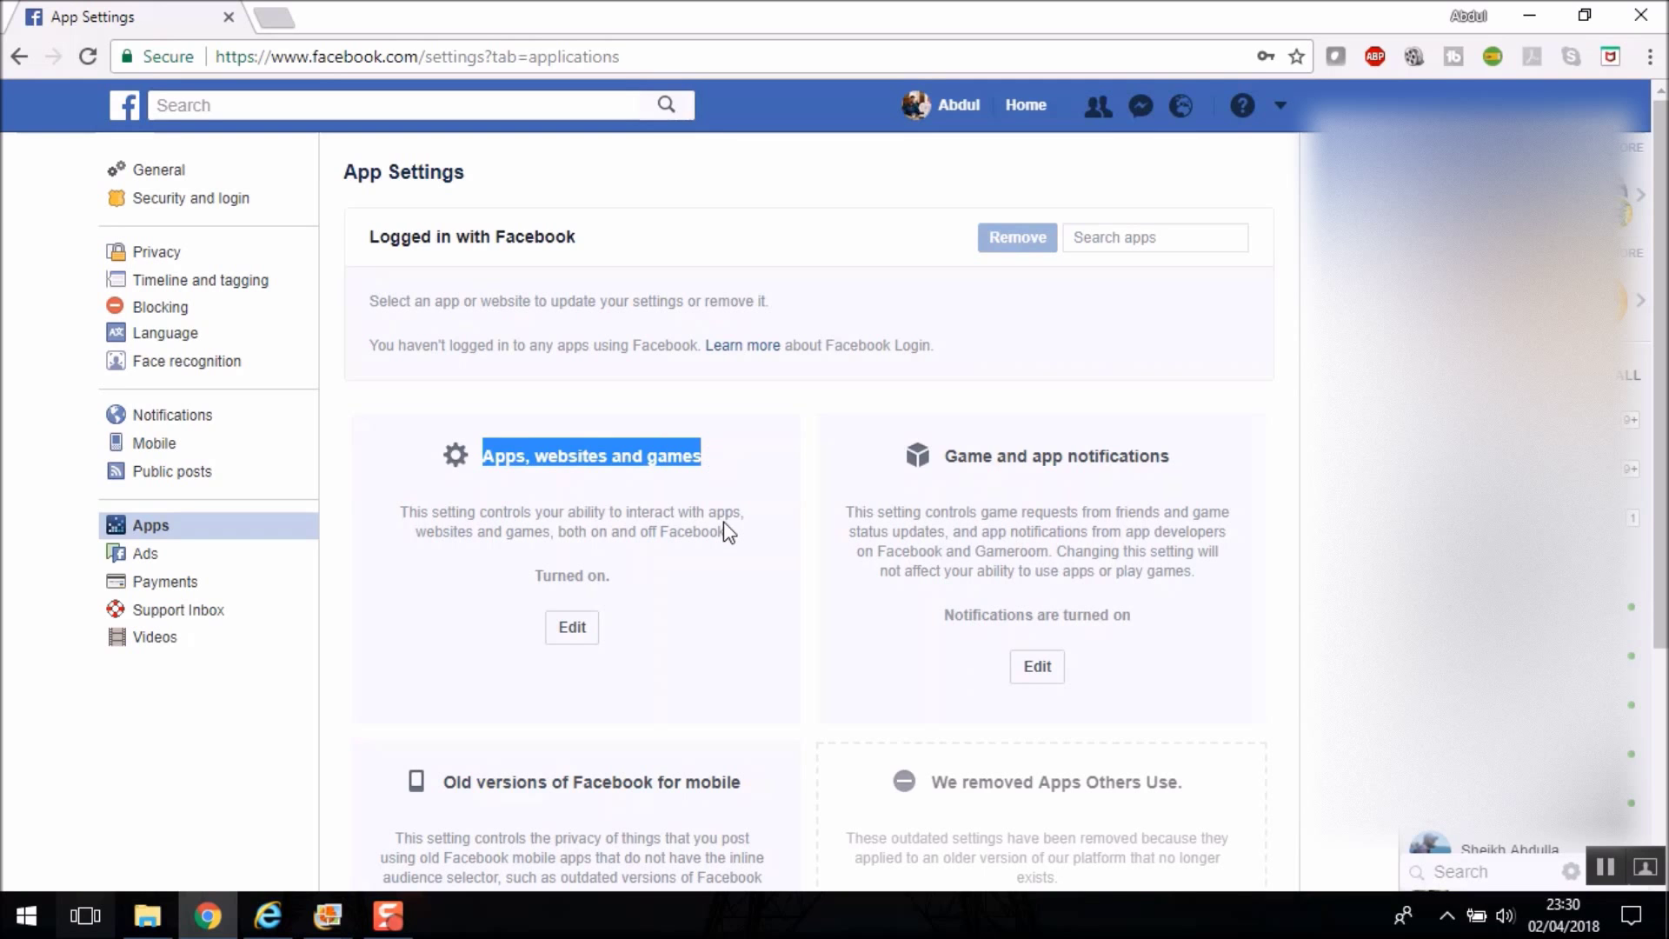
{"action": "left_click", "coordinate": [569, 633]}
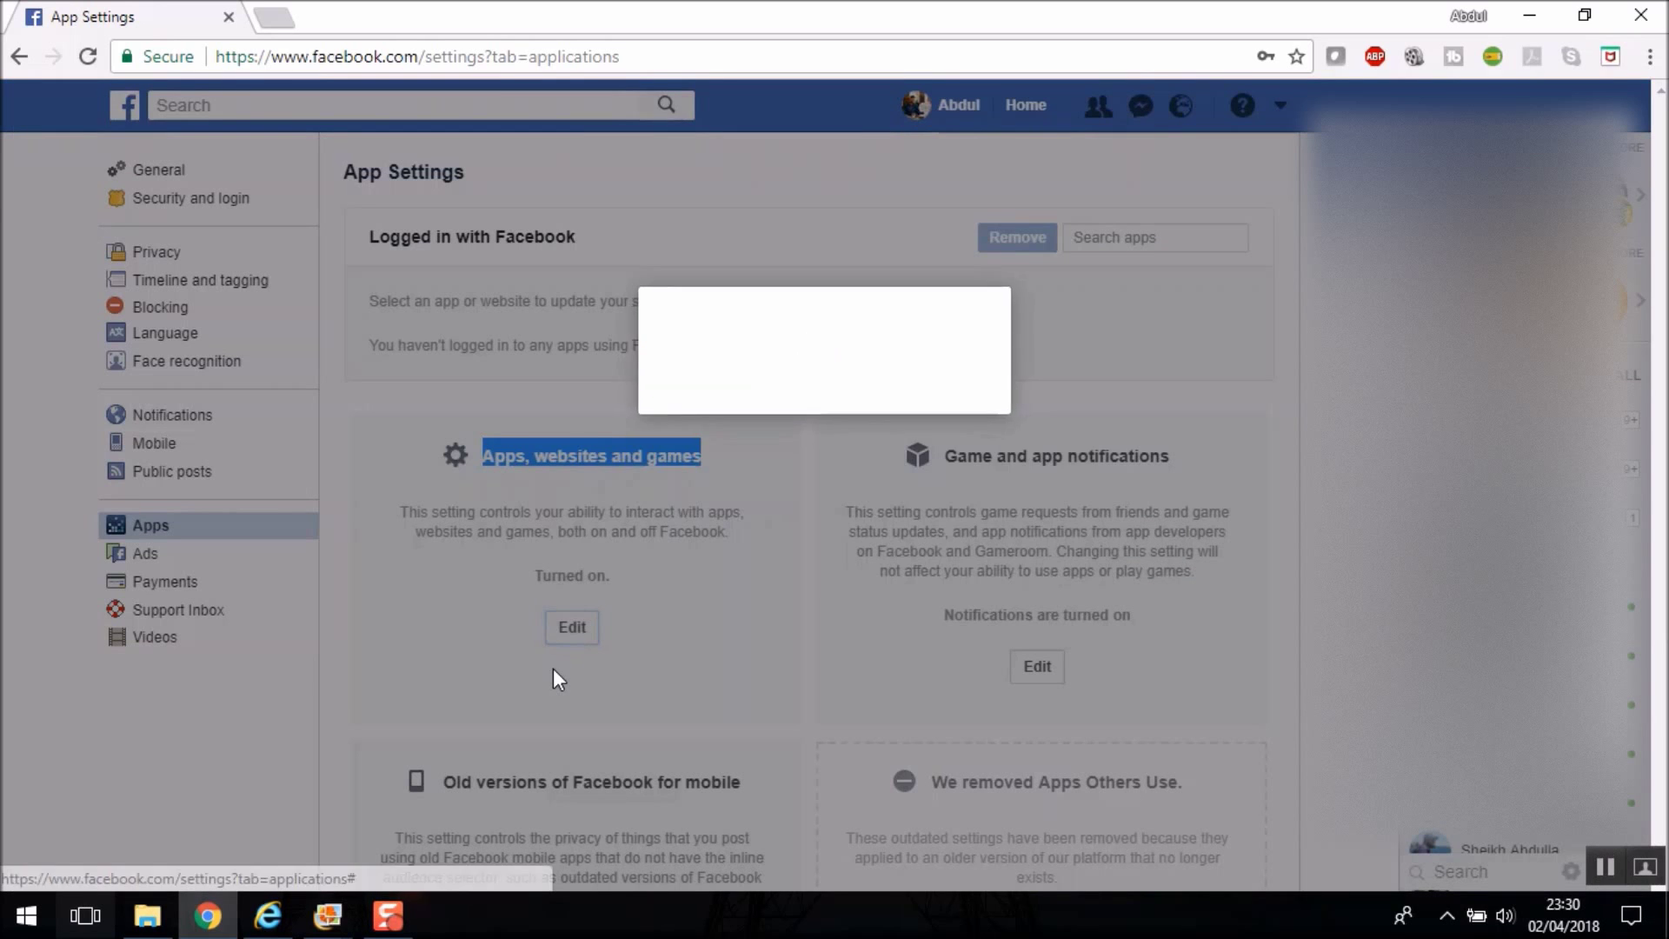
{"action": "left_click", "coordinate": [1044, 609]}
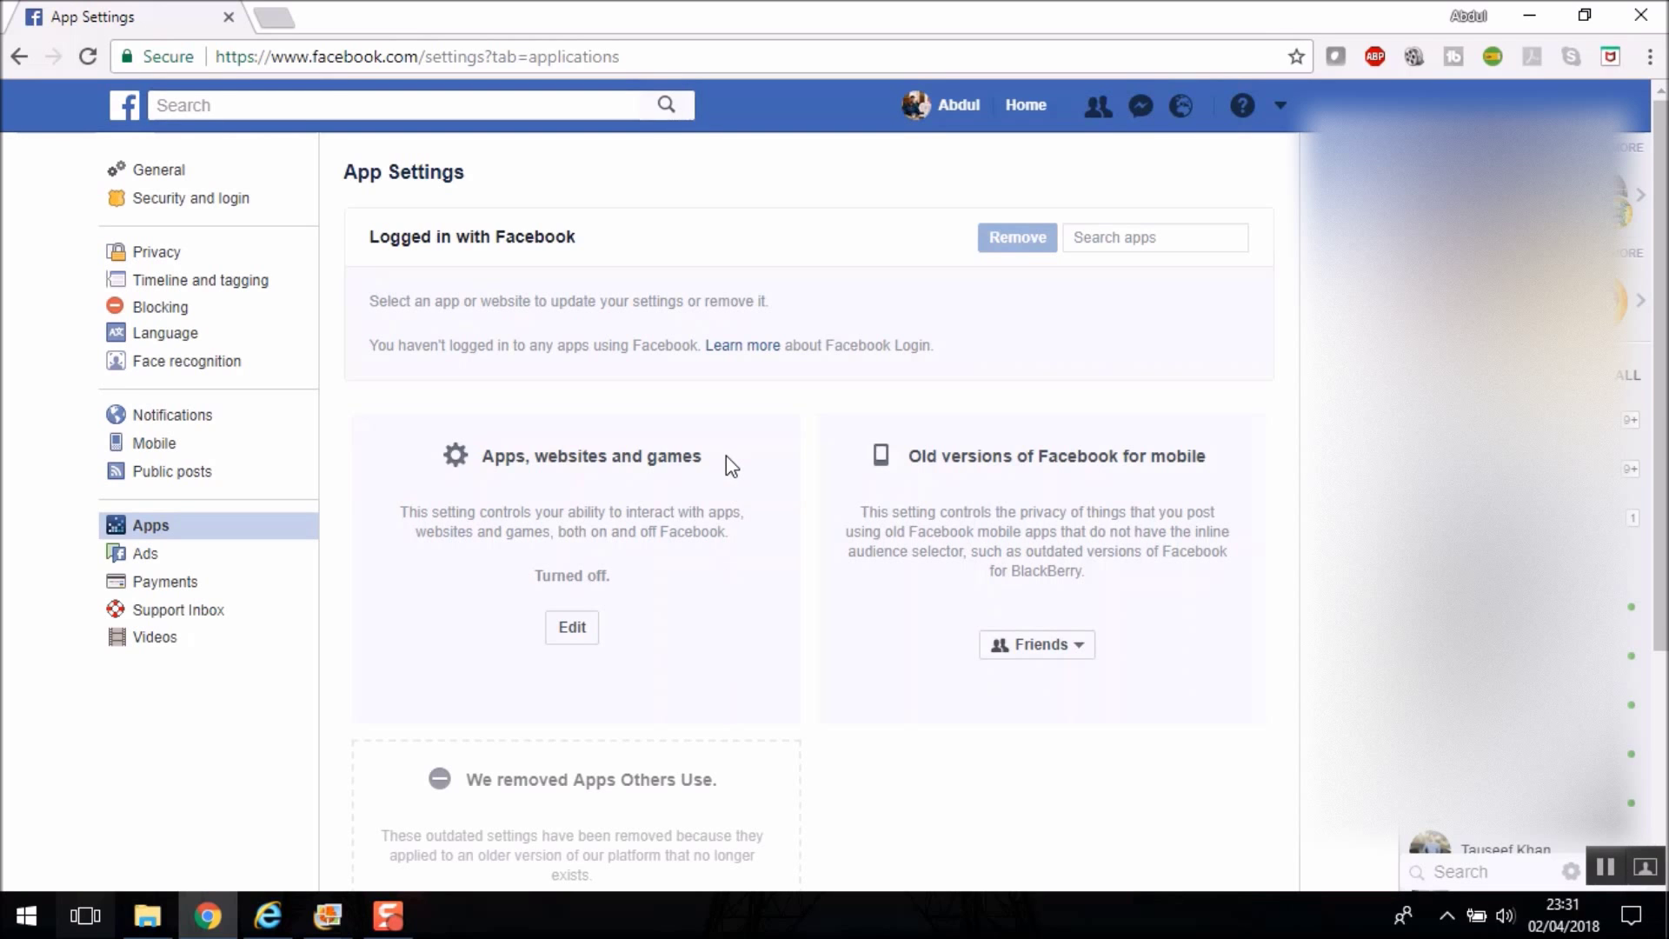
{"action": "scroll", "coordinate": [720, 478], "scroll_direction": "down", "scroll_amount": 3}
{"action": "scroll", "coordinate": [721, 485], "scroll_direction": "down", "scroll_amount": 1}
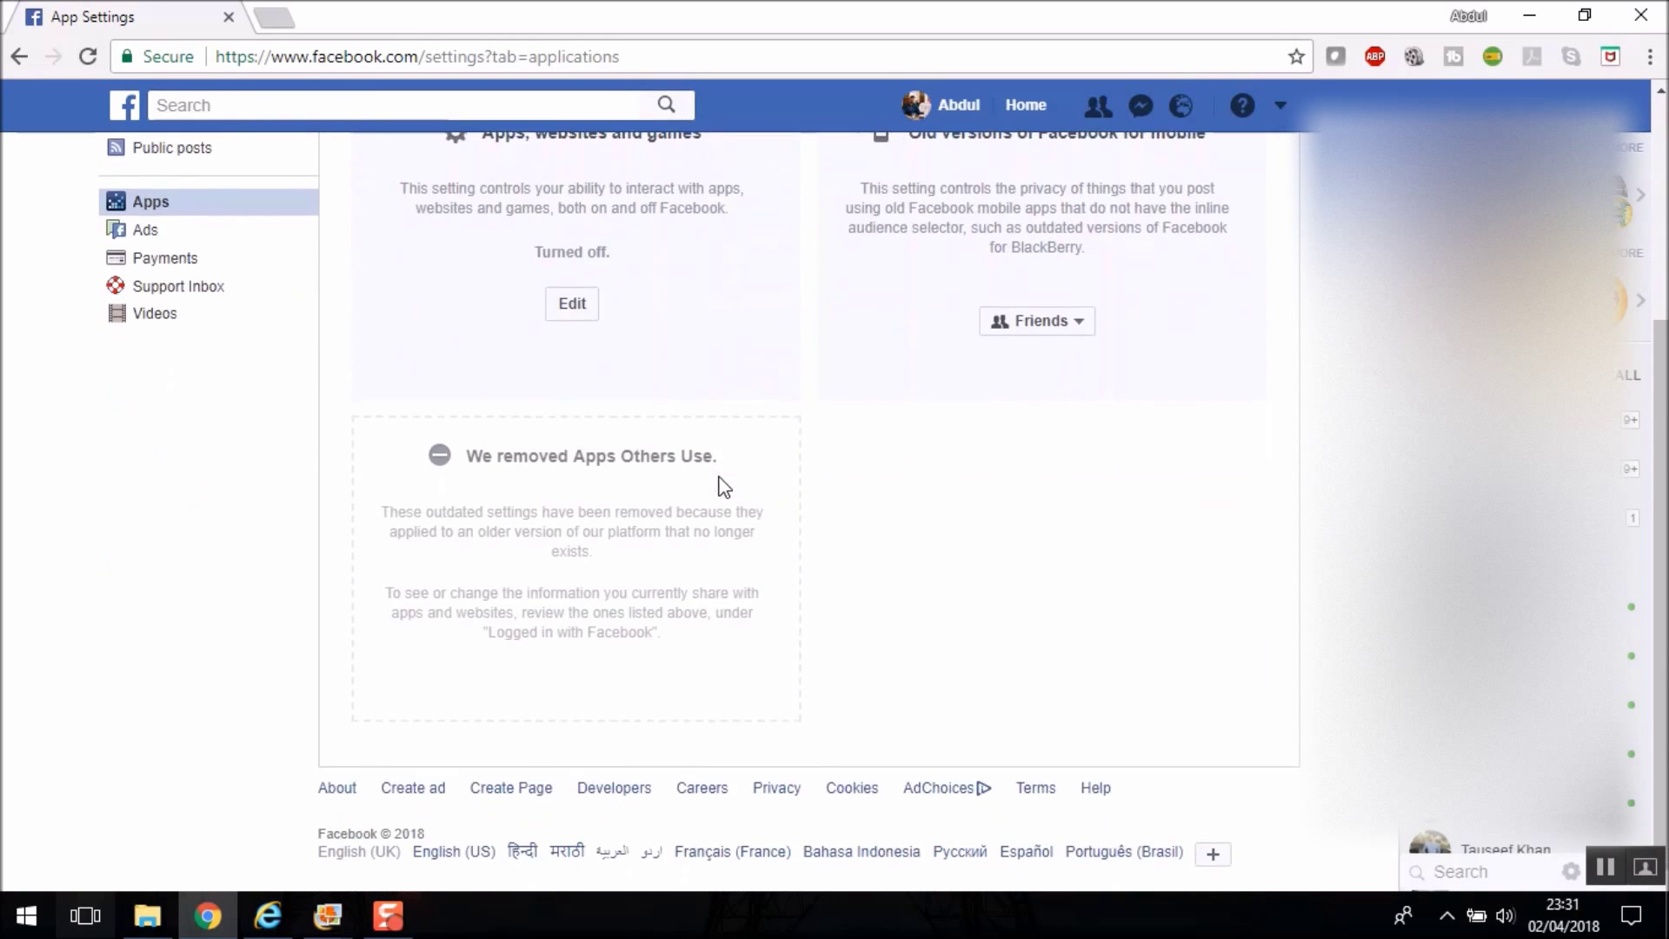
{"action": "scroll", "coordinate": [722, 485], "scroll_direction": "up", "scroll_amount": 3}
{"action": "scroll", "coordinate": [724, 487], "scroll_direction": "up", "scroll_amount": 1}
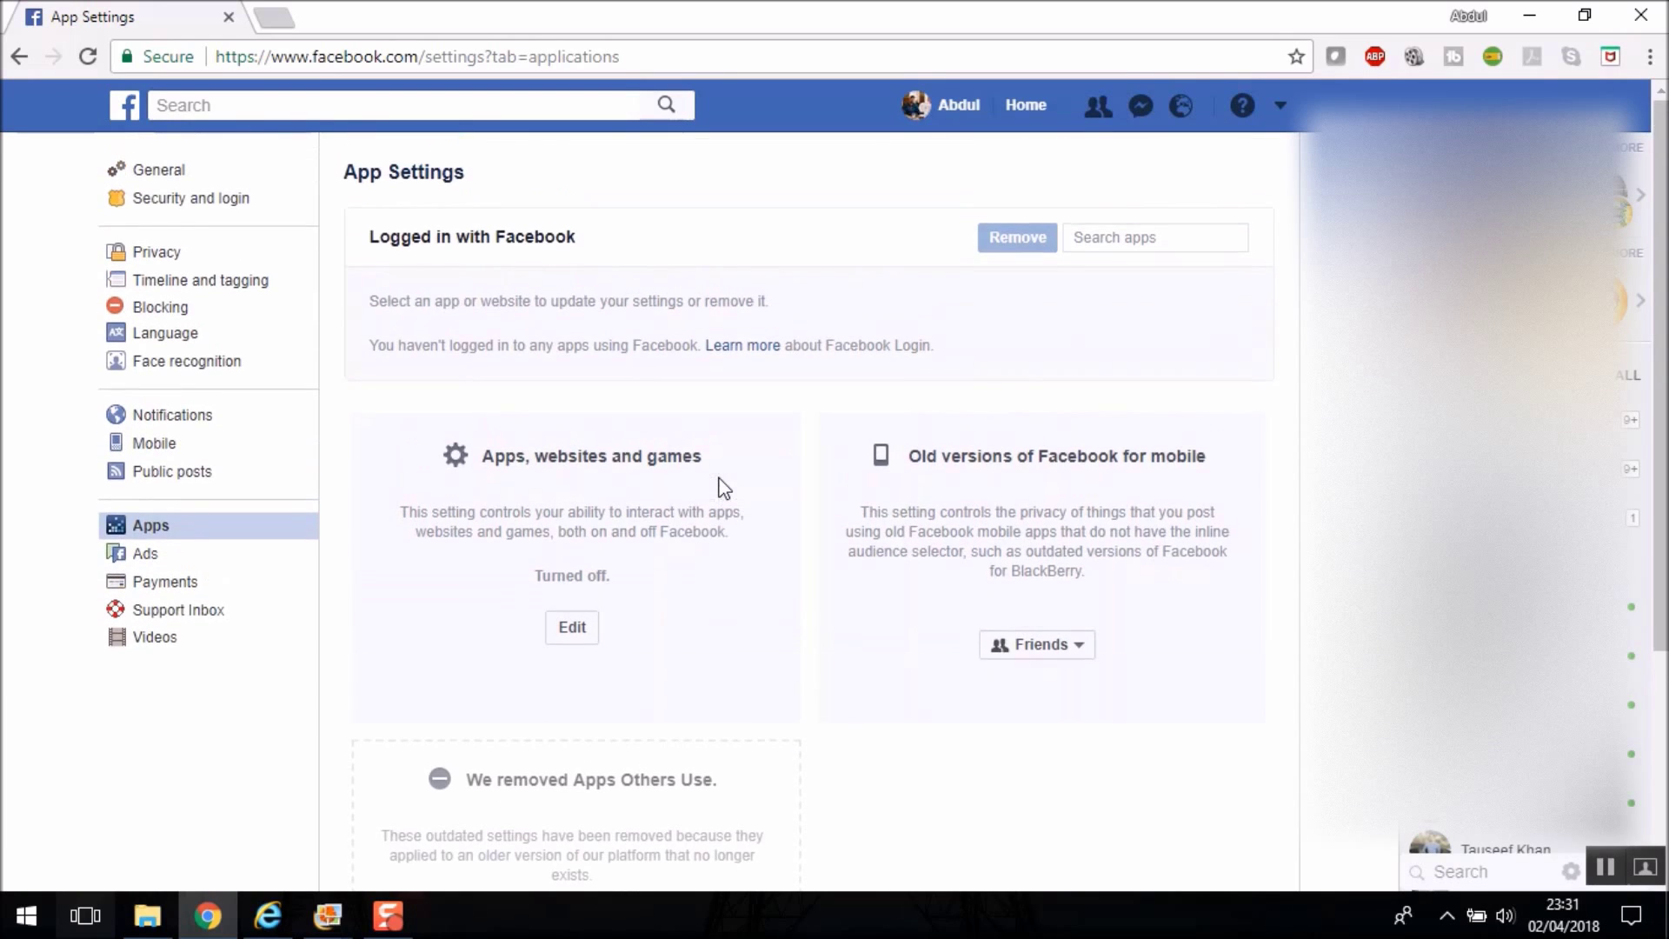